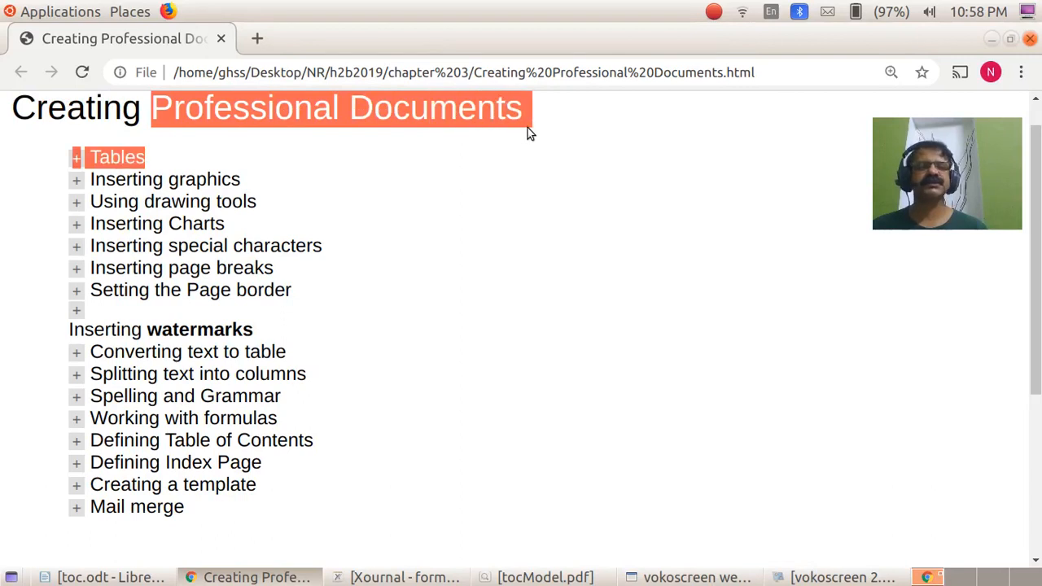
Step: Expand the Spelling and Grammar topic and examine its first two points on error-free documents and correcting mistakes
{"action": "left_click", "coordinate": [524, 131]}
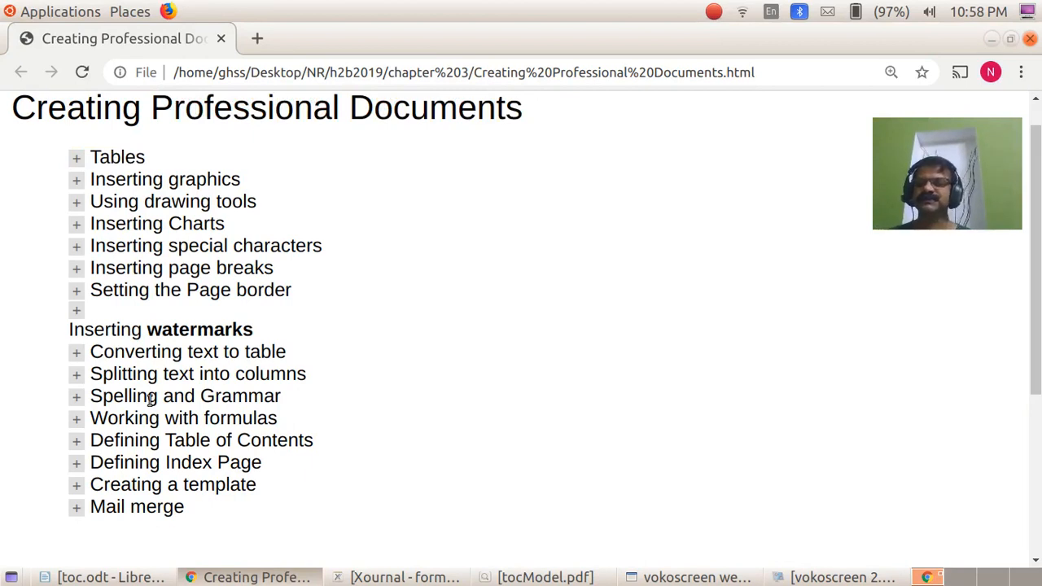
{"action": "left_click", "coordinate": [77, 398]}
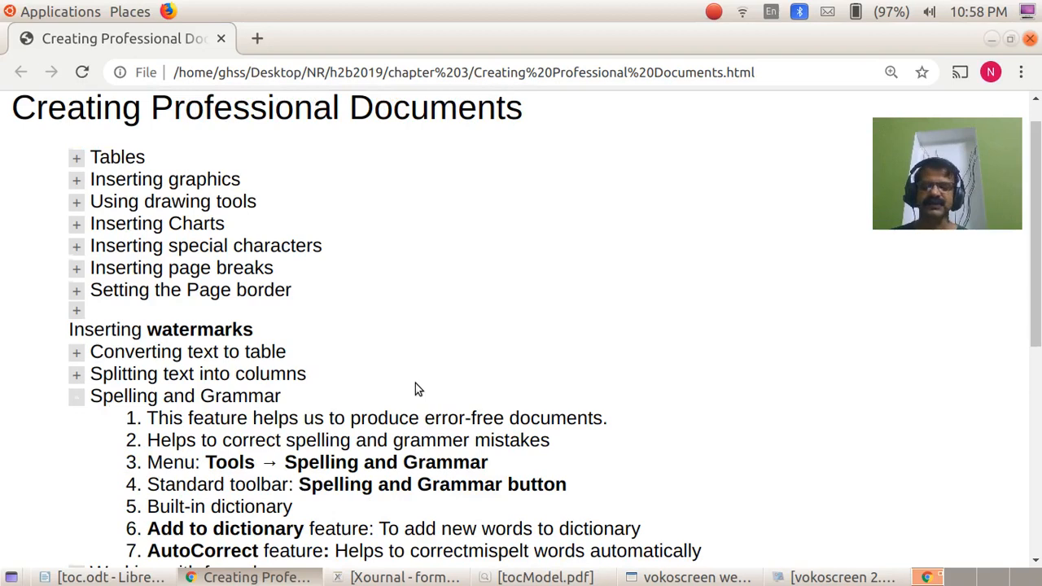
{"action": "scroll", "coordinate": [415, 384], "scroll_direction": "down", "scroll_amount": 3}
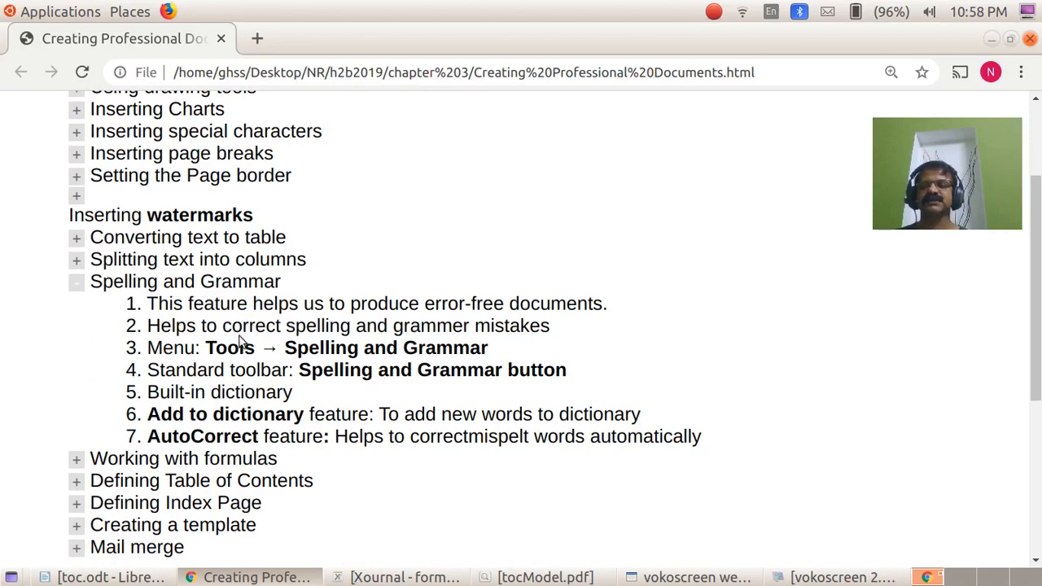
{"action": "left_click_drag", "start_coordinate": [97, 281], "coordinate": [272, 282]}
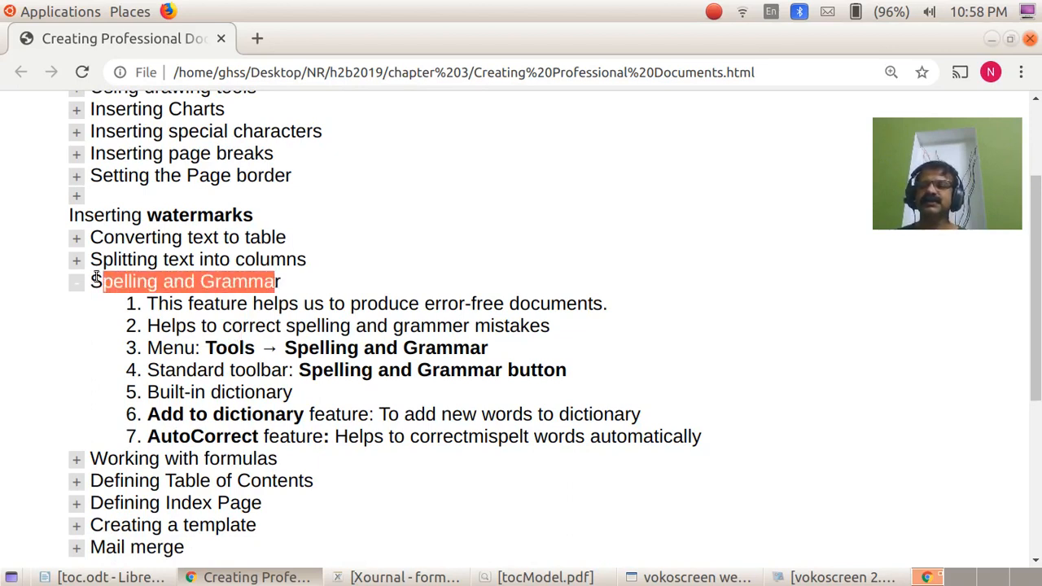
{"action": "left_click_drag", "start_coordinate": [86, 284], "coordinate": [297, 286]}
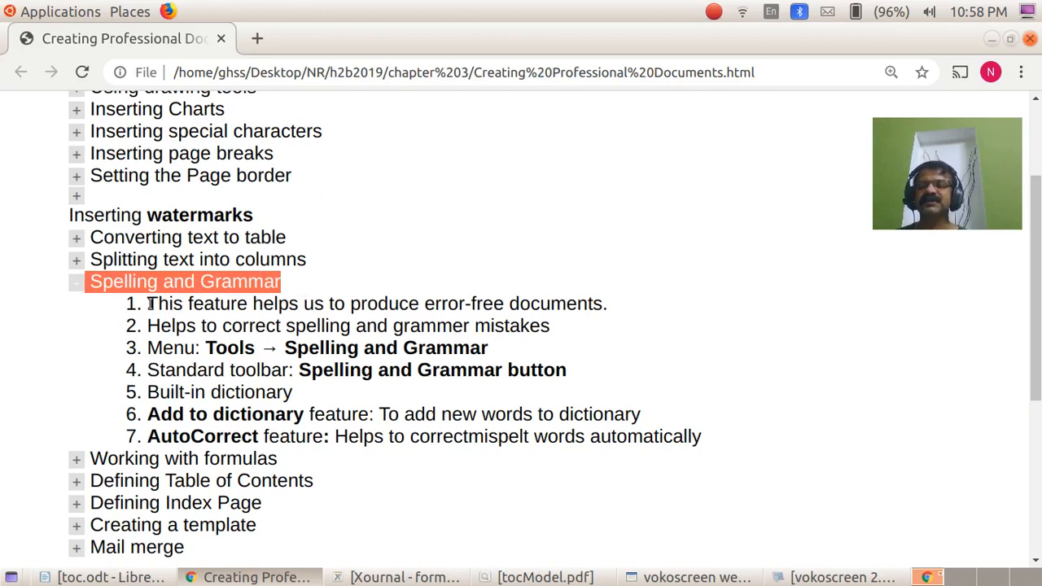
{"action": "left_click_drag", "start_coordinate": [149, 302], "coordinate": [599, 295]}
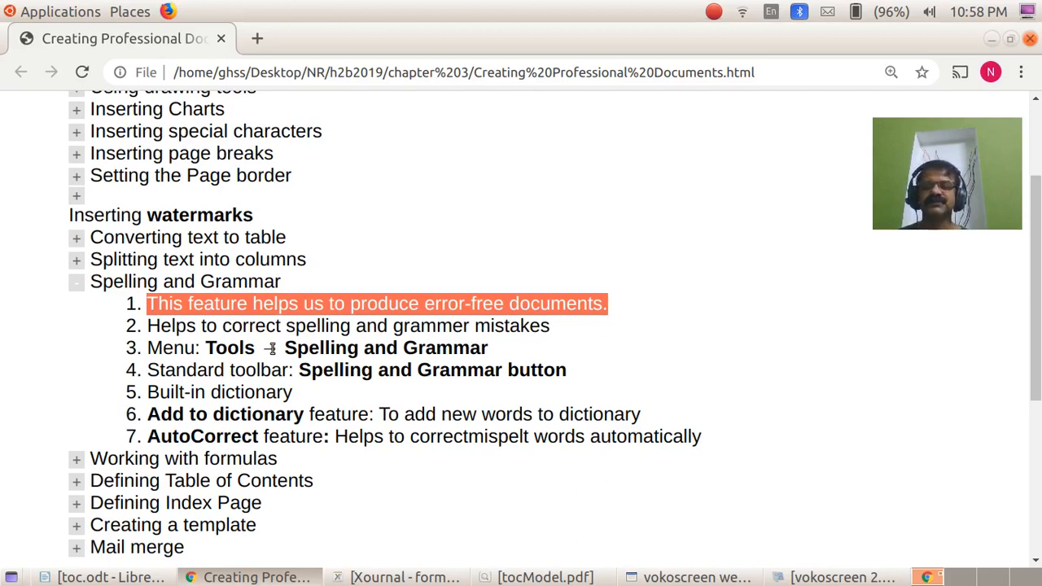
{"action": "left_click_drag", "start_coordinate": [146, 325], "coordinate": [280, 327]}
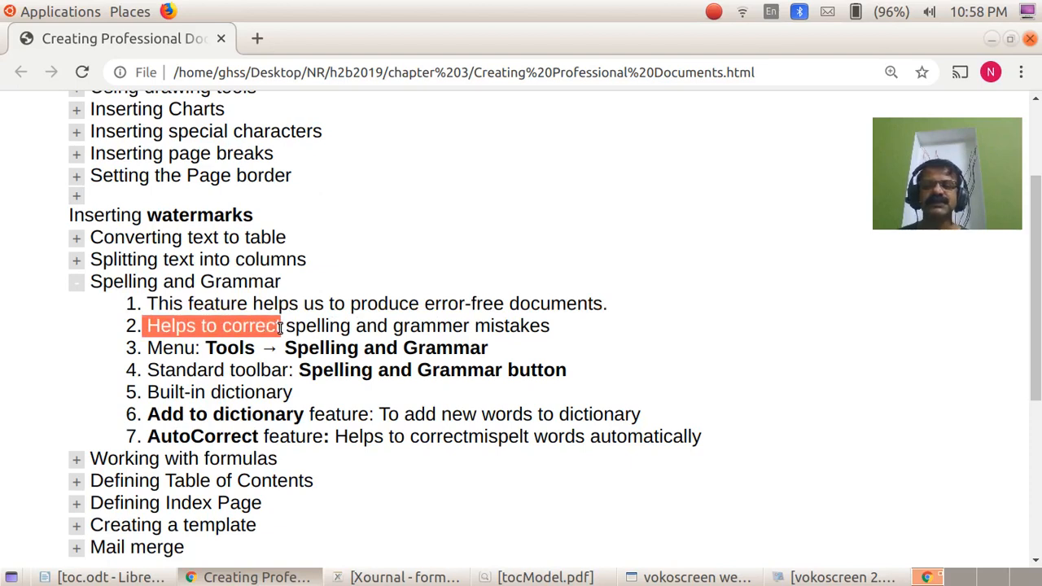
{"action": "double_click", "coordinate": [323, 331]}
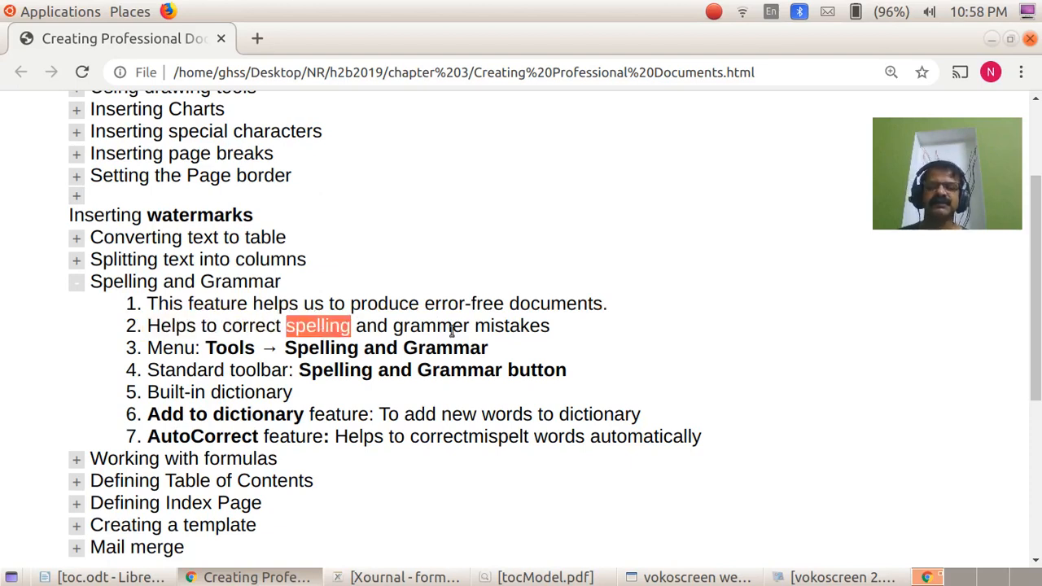
{"action": "double_click", "coordinate": [499, 327]}
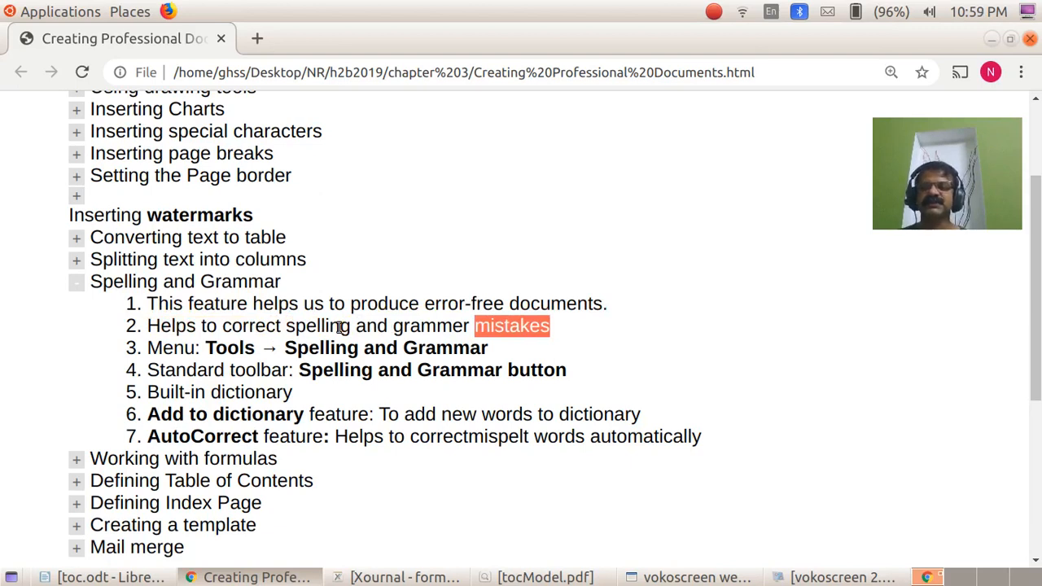
Step: Examine the remaining Spelling and Grammar notes on how to access the feature, its built-in dictionary, Add to dictionary and AutoCorrect
{"action": "left_click", "coordinate": [157, 349]}
{"action": "double_click", "coordinate": [157, 349]}
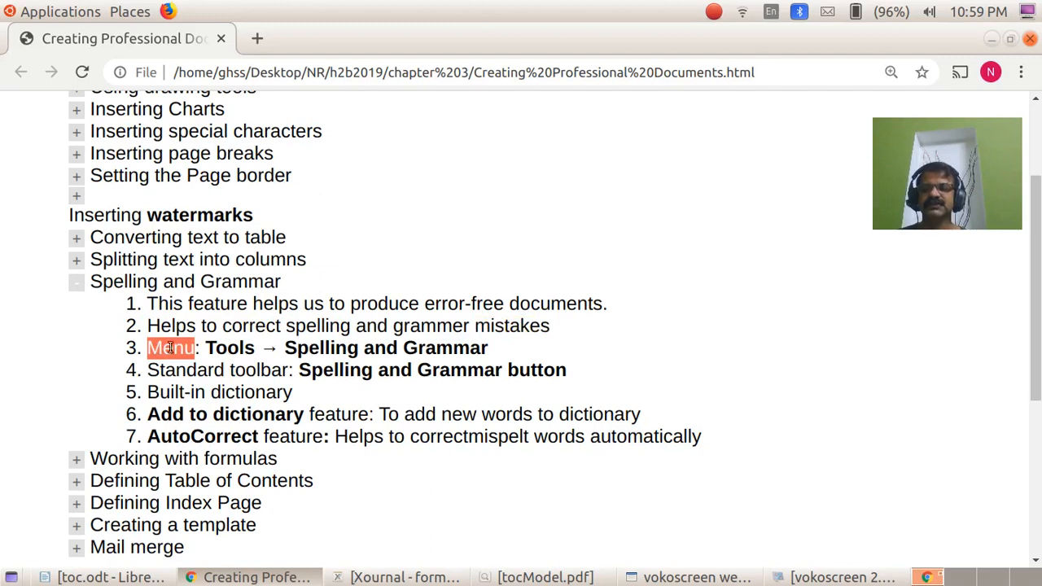
{"action": "left_click", "coordinate": [231, 346]}
{"action": "double_click", "coordinate": [231, 346]}
{"action": "left_click_drag", "start_coordinate": [286, 348], "coordinate": [489, 348]}
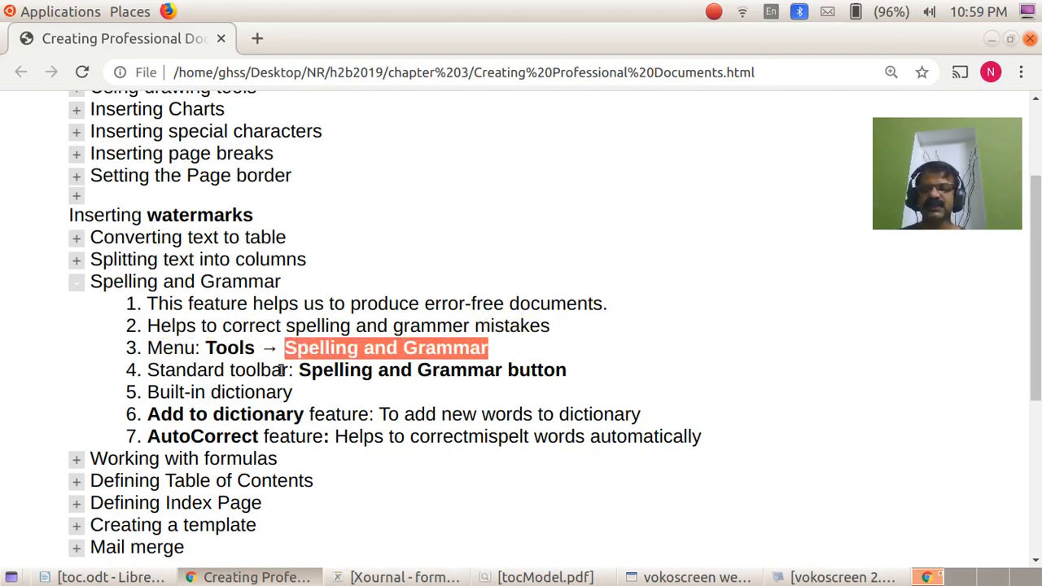
{"action": "left_click_drag", "start_coordinate": [158, 369], "coordinate": [574, 379]}
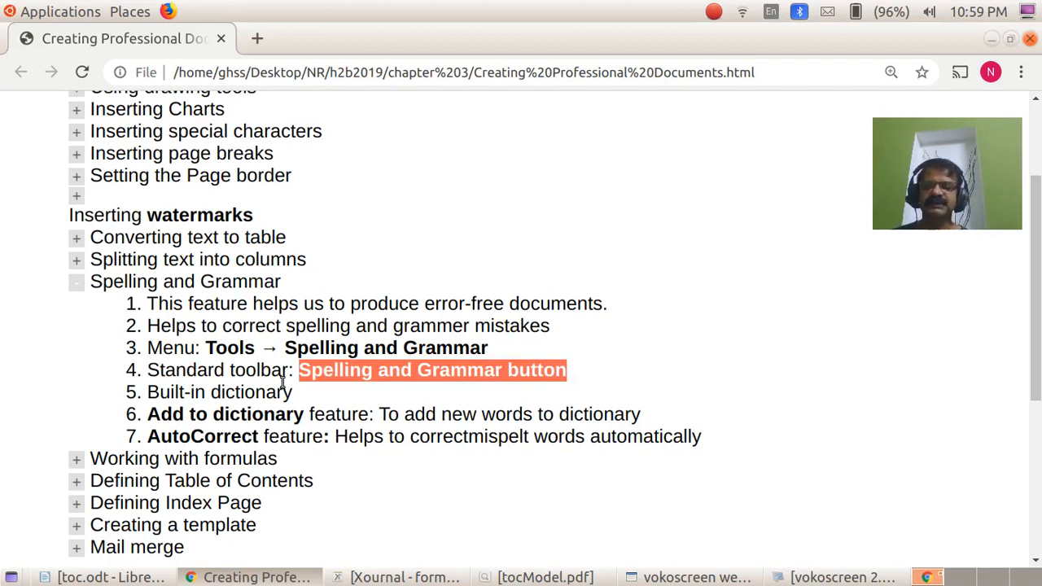
{"action": "left_click_drag", "start_coordinate": [147, 392], "coordinate": [301, 399]}
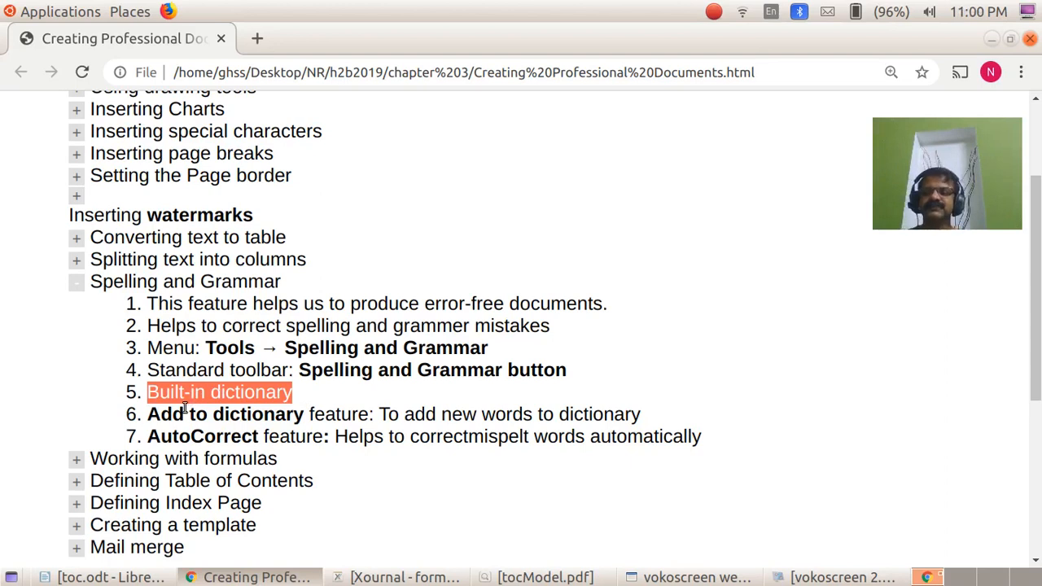
{"action": "left_click", "coordinate": [337, 417]}
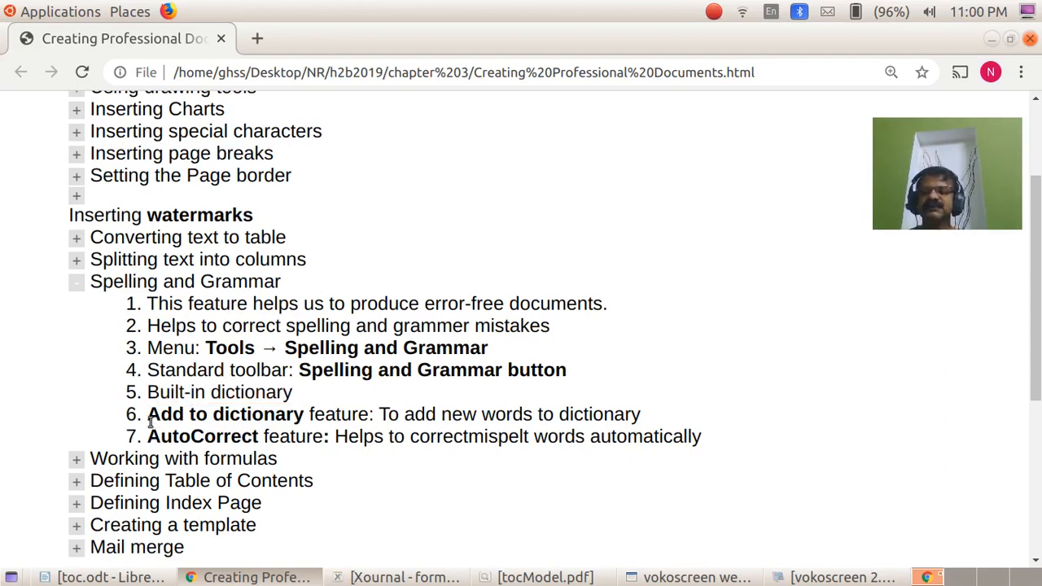
{"action": "left_click_drag", "start_coordinate": [147, 419], "coordinate": [316, 426]}
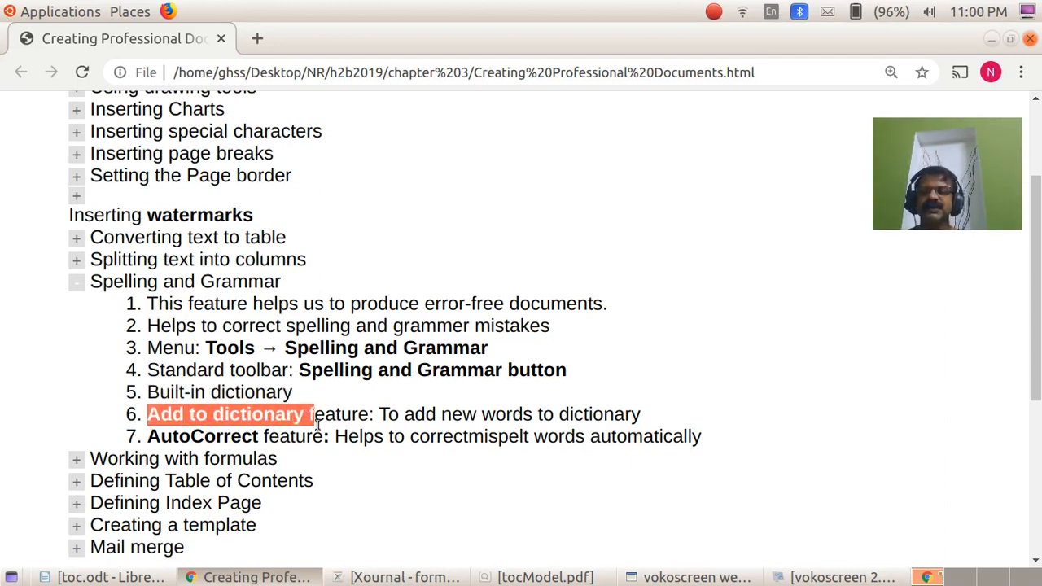
{"action": "left_click_drag", "start_coordinate": [149, 437], "coordinate": [277, 442]}
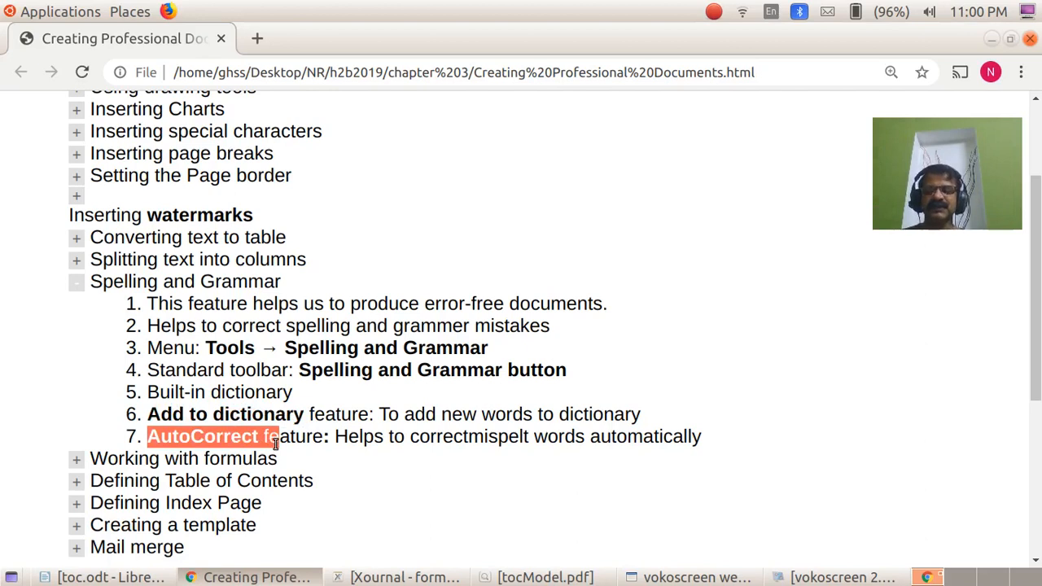
Step: Switch to toc.odt in LibreOffice Writer and look over the available spelling commands
{"action": "key", "text": "alt+Tab"}
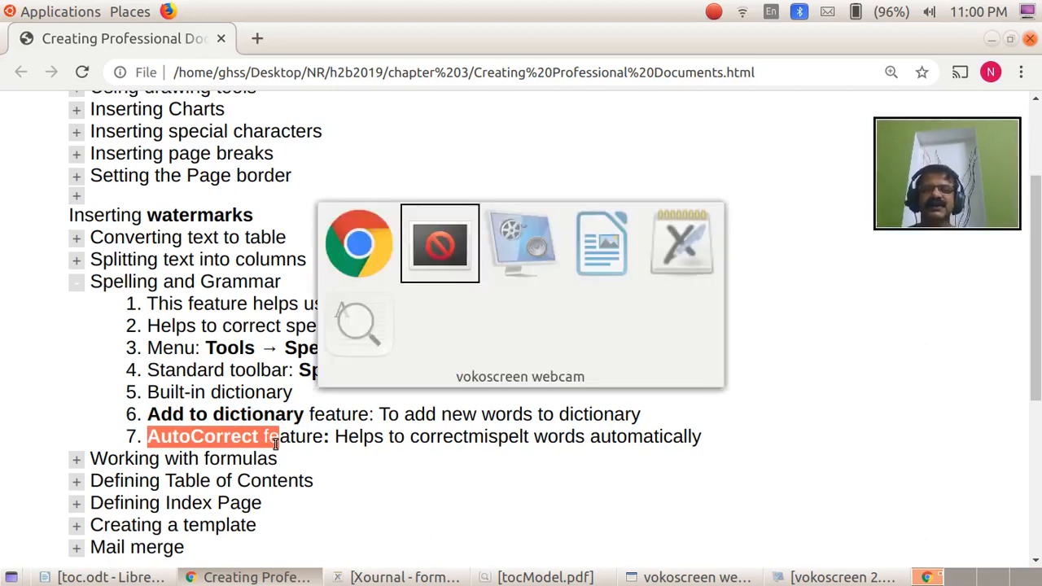
{"action": "key", "text": "alt+Tab"}
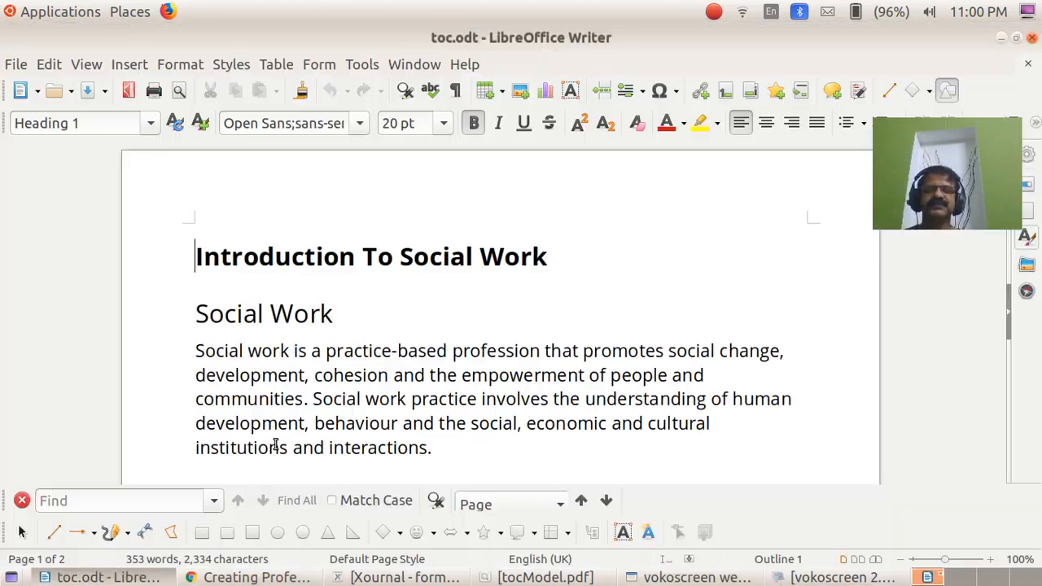
{"action": "left_click", "coordinate": [458, 447]}
{"action": "key", "text": "Return"}
{"action": "type", "text": "Civil Rights Depending on their speciality, job title and place of employment, a social worker may be required to participate in legislative processes that often result in the formation of social policies. They lean on social work values and principles, as well as academic research to carry out their work."}
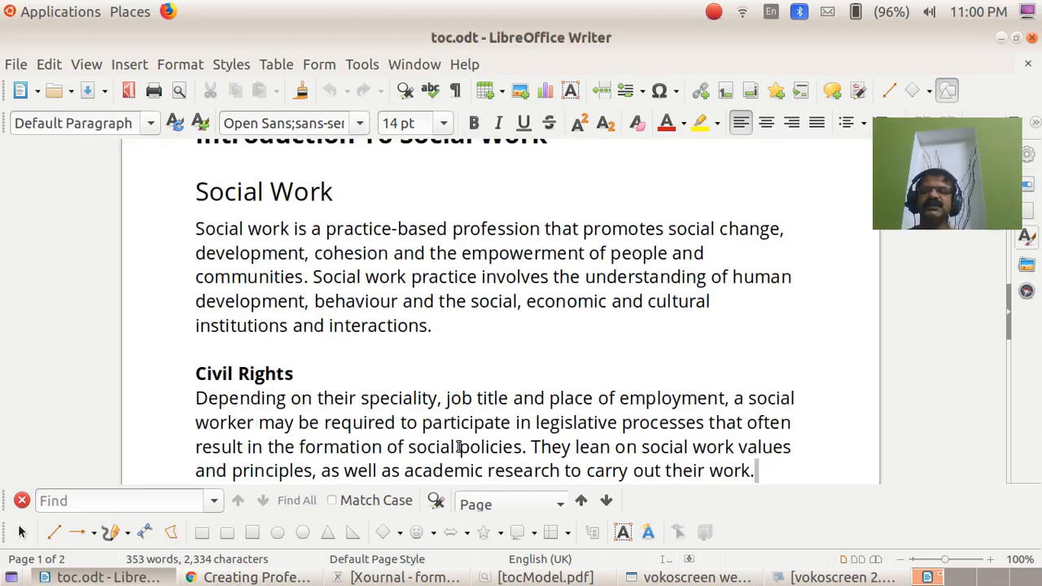
{"action": "left_click", "coordinate": [363, 68]}
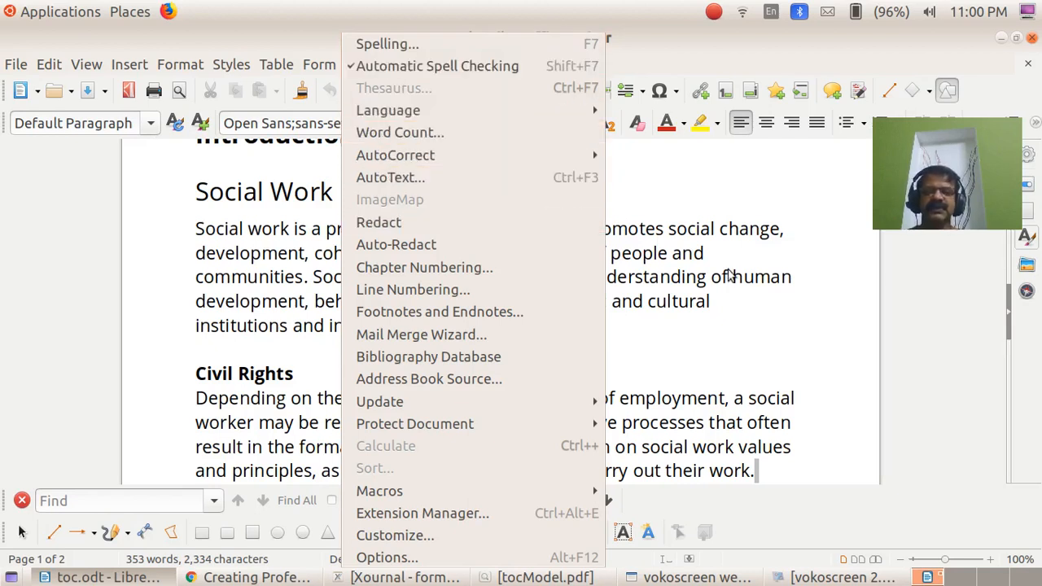
{"action": "key", "text": "Escape"}
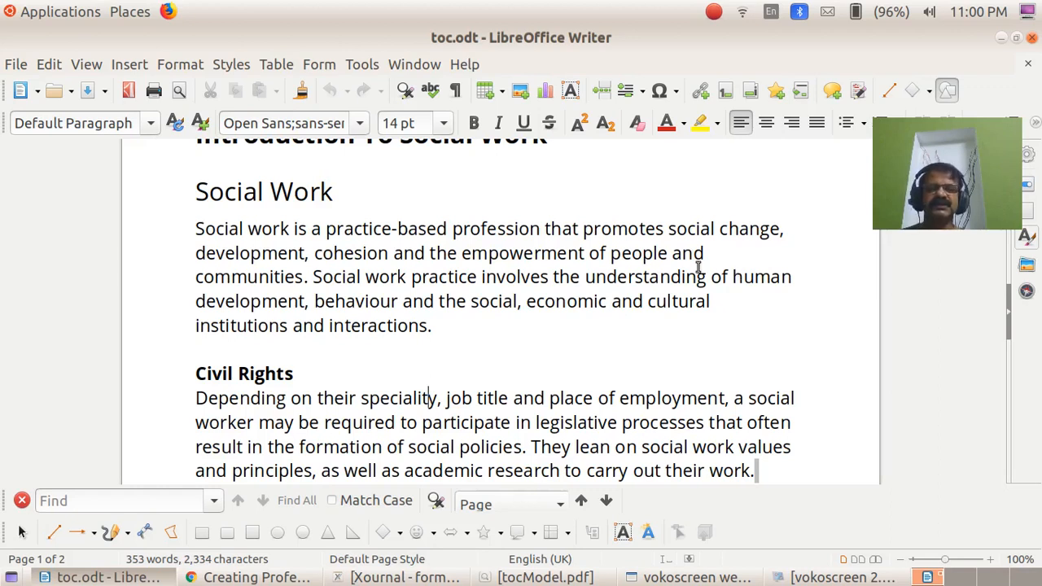
Step: Add the misspelt word "Sociel" at the end of the paragraph under the Social Work heading
{"action": "left_click", "coordinate": [449, 325]}
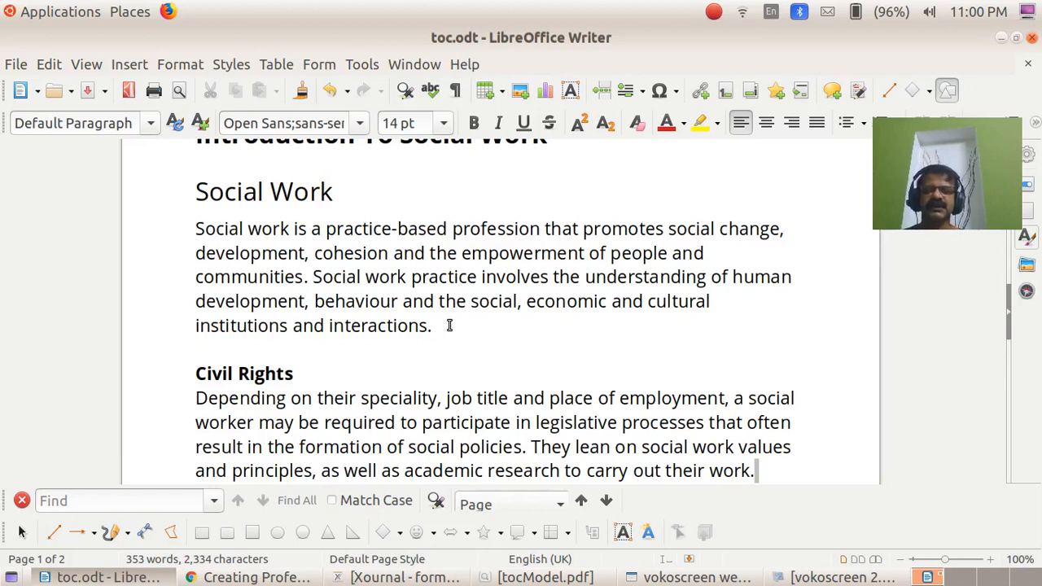
{"action": "type", "text": "soci"}
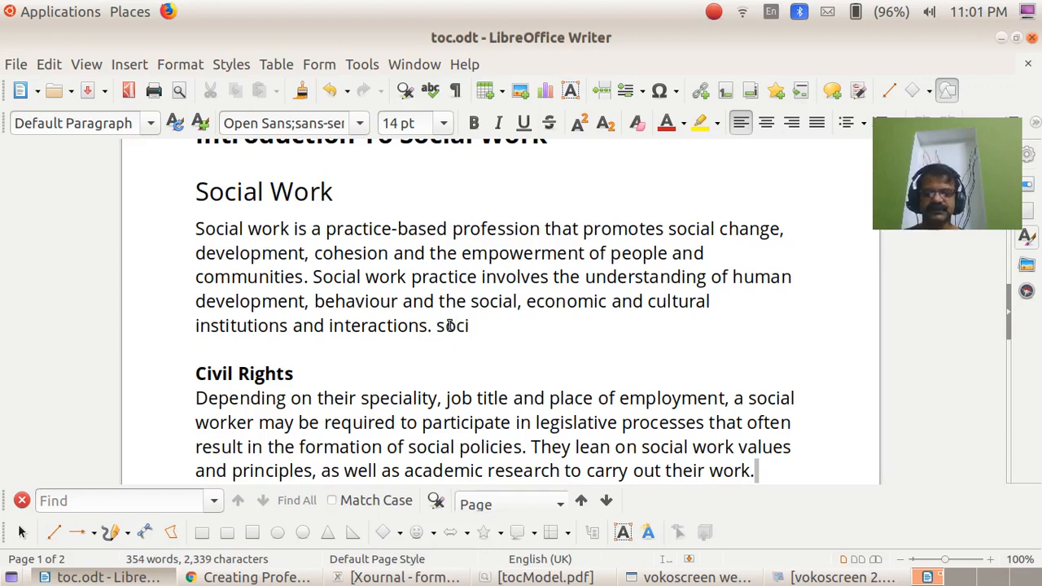
{"action": "type", "text": "el"}
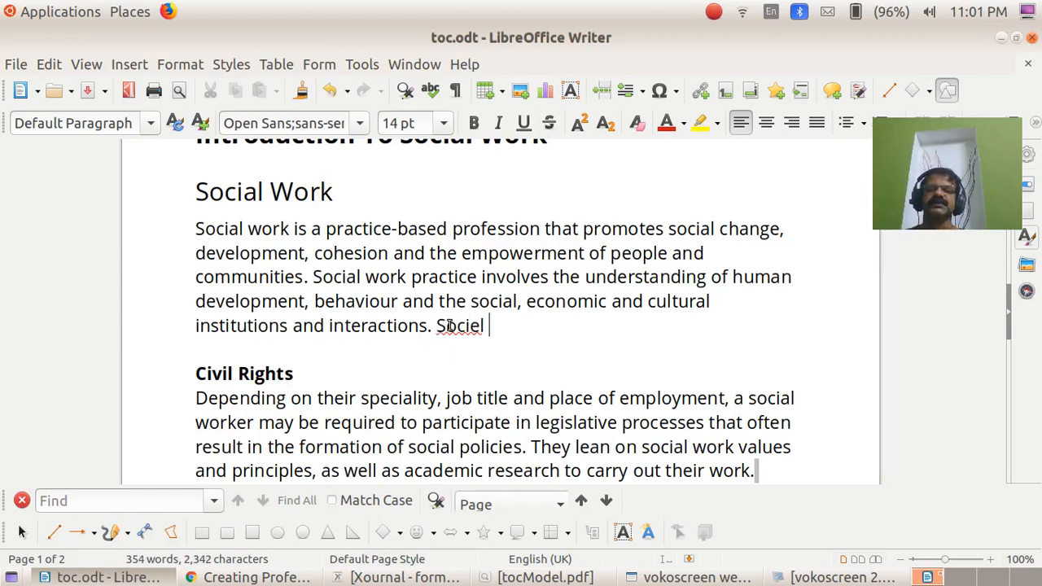
Step: Open the spelling check for the word "Sociel" with English (UK) as the text language
{"action": "left_click_drag", "start_coordinate": [432, 326], "coordinate": [491, 332]}
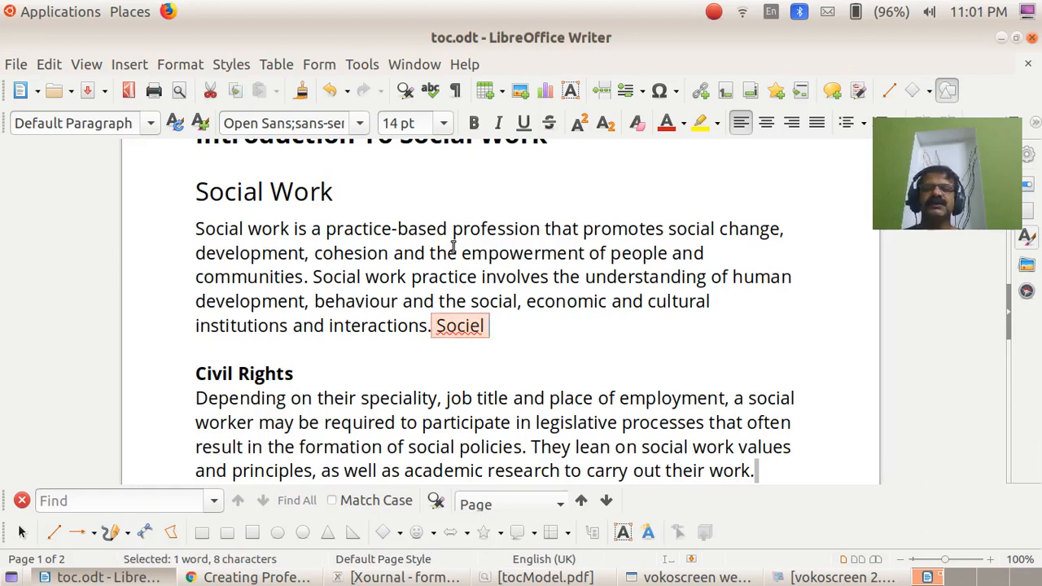
{"action": "left_click", "coordinate": [466, 351]}
{"action": "double_click", "coordinate": [458, 326]}
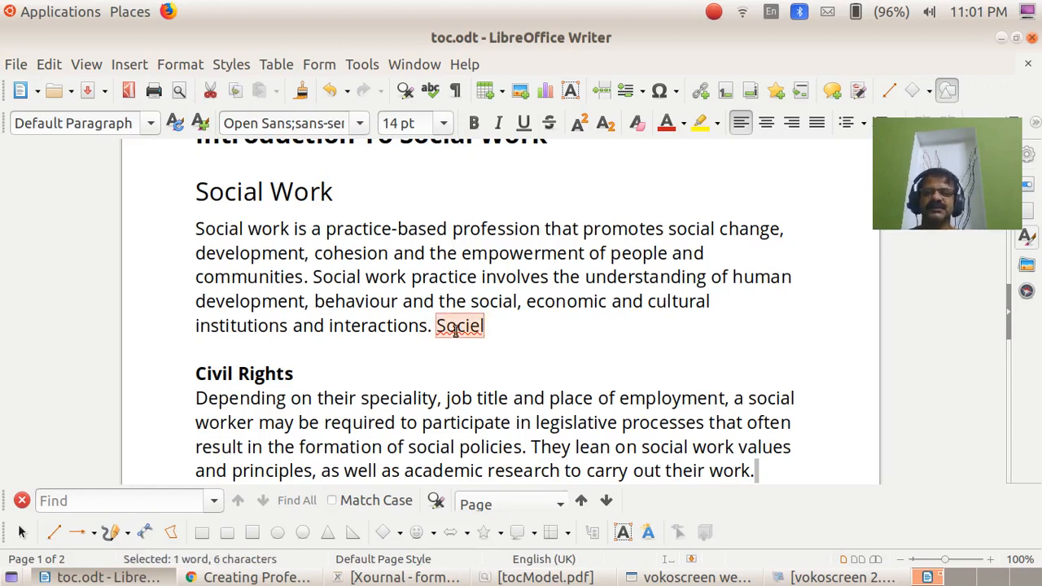
{"action": "double_click", "coordinate": [452, 326]}
{"action": "left_click", "coordinate": [478, 368]}
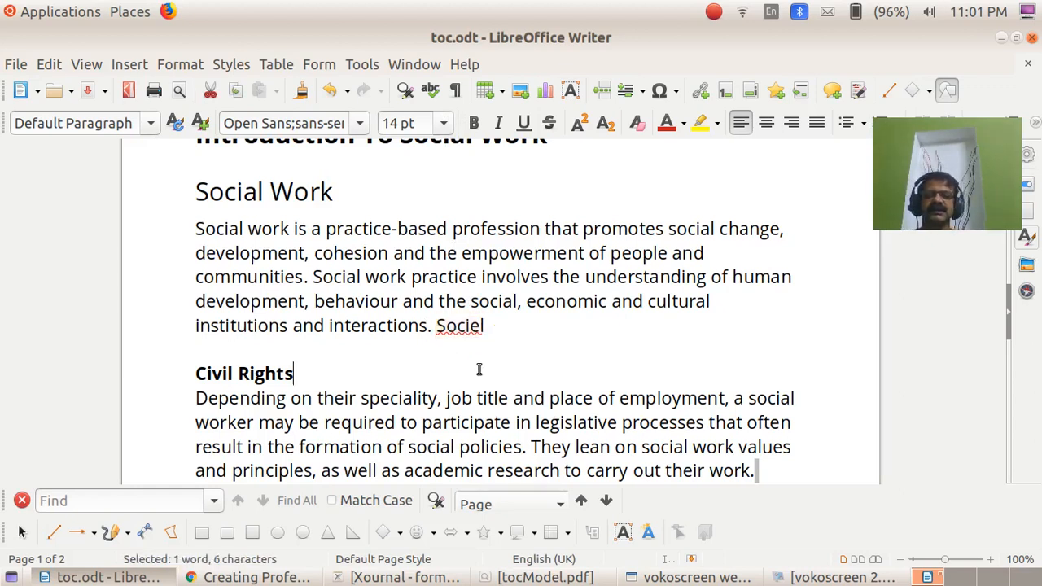
{"action": "right_click", "coordinate": [459, 326]}
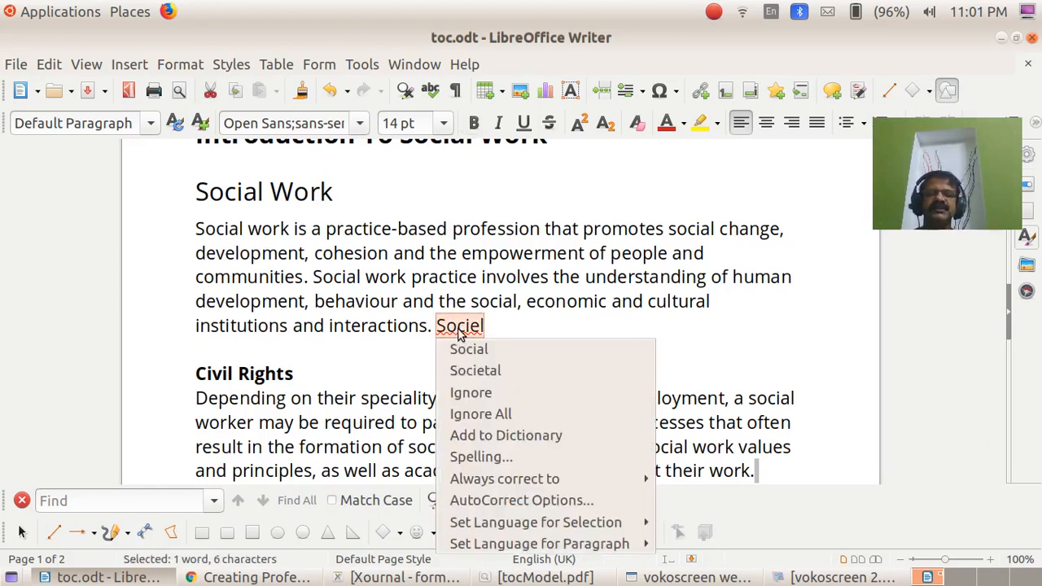
{"action": "left_click", "coordinate": [492, 457]}
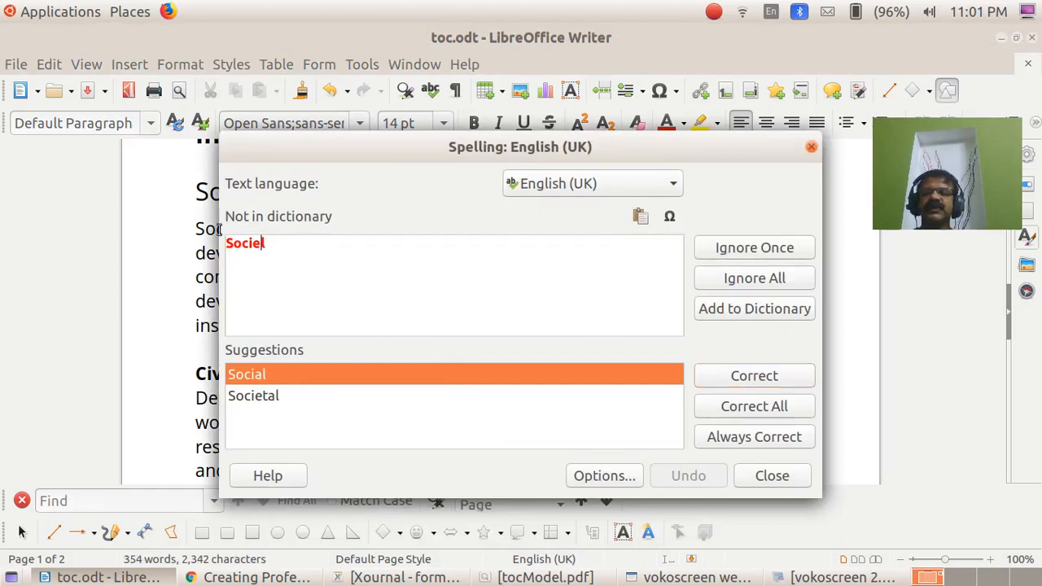
{"action": "left_click", "coordinate": [564, 187]}
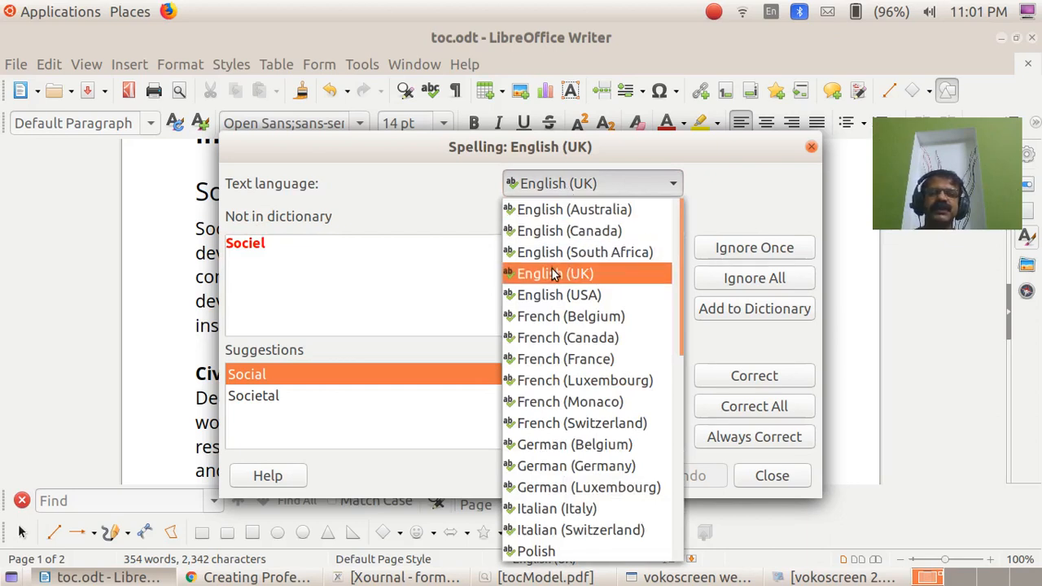
{"action": "left_click", "coordinate": [553, 274]}
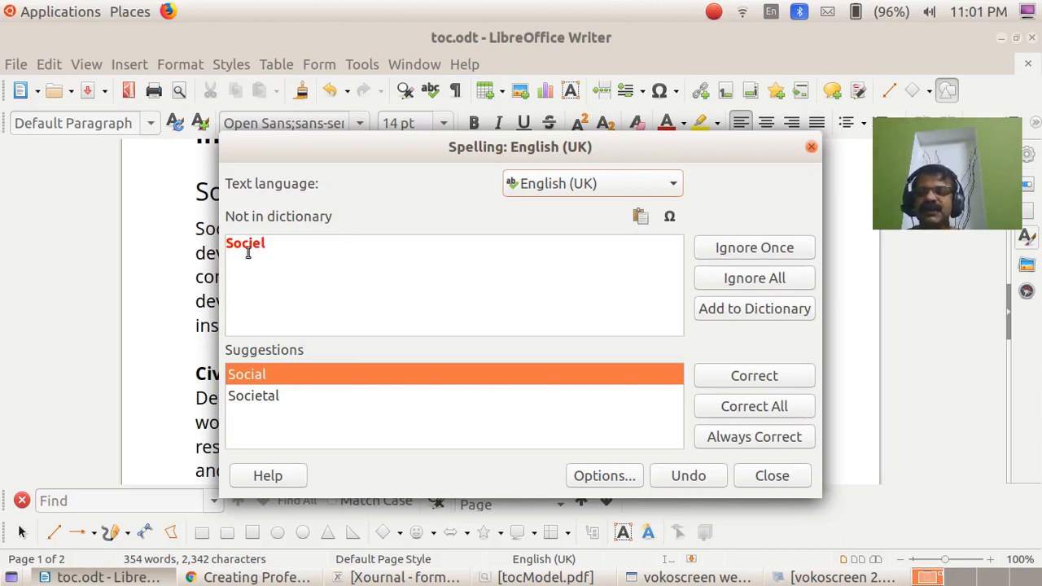
Step: Correct "Sociel" to "Social", "wellbeing" to "well-being" and "behavioral" to "behavioural", and close the spelling check
{"action": "double_click", "coordinate": [247, 375]}
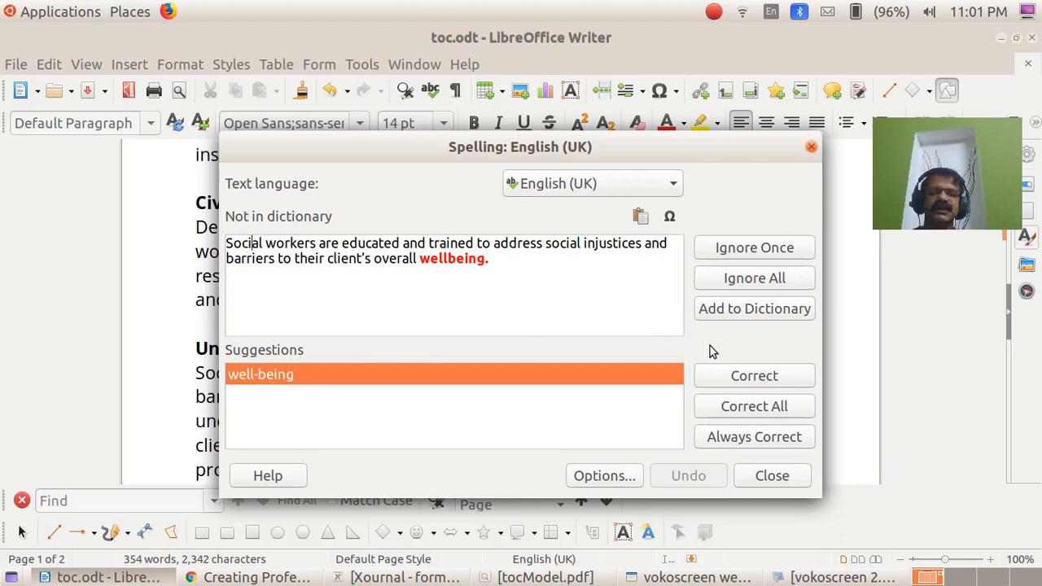
{"action": "left_click", "coordinate": [737, 375]}
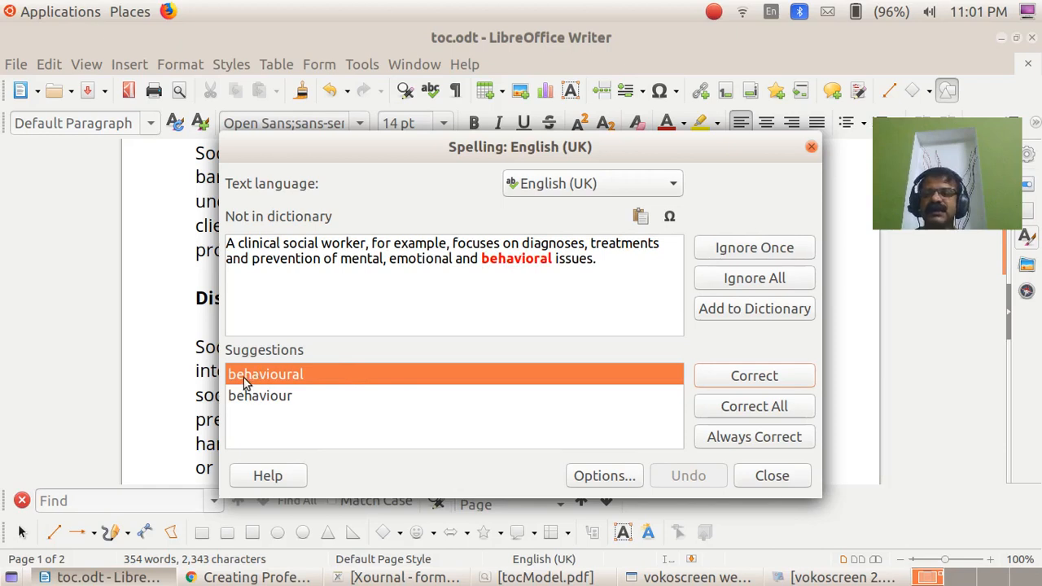
{"action": "left_click", "coordinate": [769, 375]}
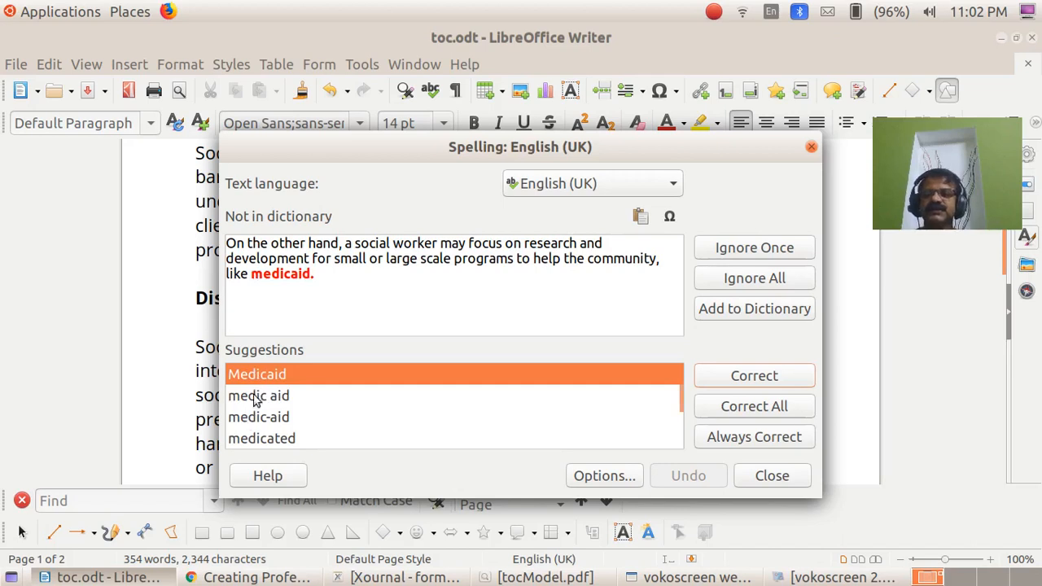
{"action": "left_click", "coordinate": [766, 482]}
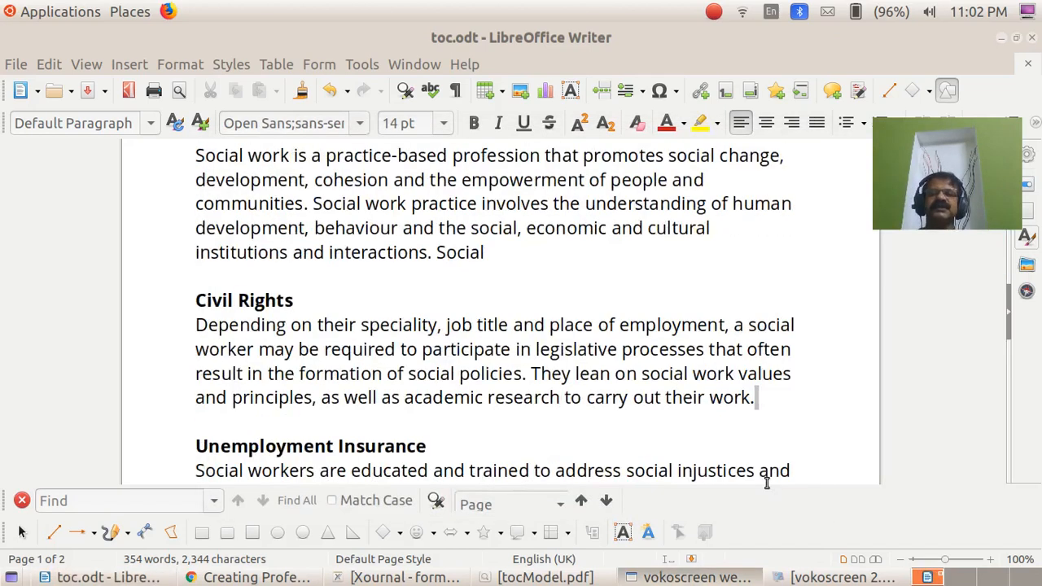
Step: Misspell "economic" as "ecnomic" in the Social Work paragraph
{"action": "double_click", "coordinate": [465, 253]}
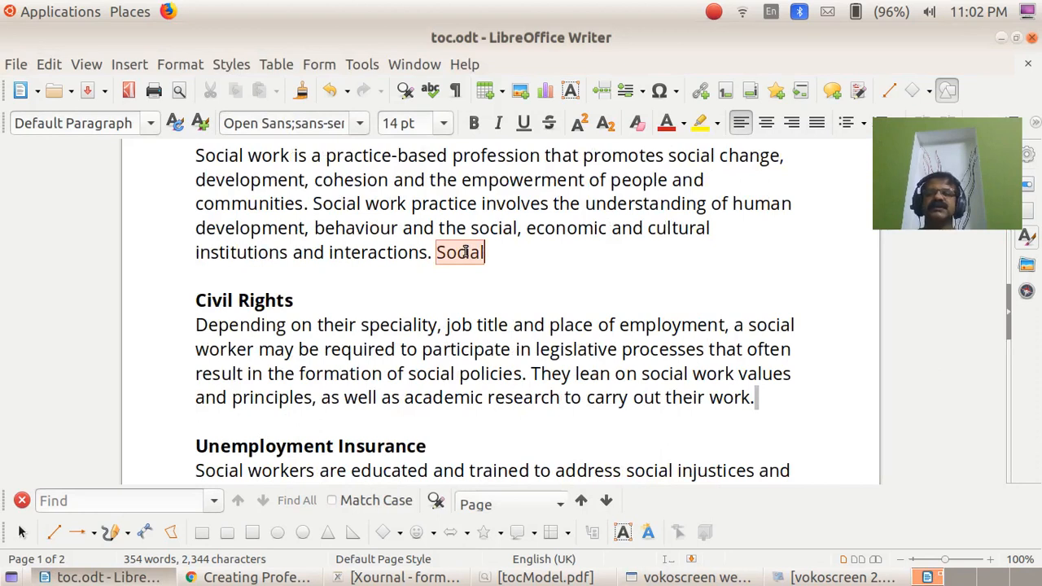
{"action": "left_click", "coordinate": [522, 258]}
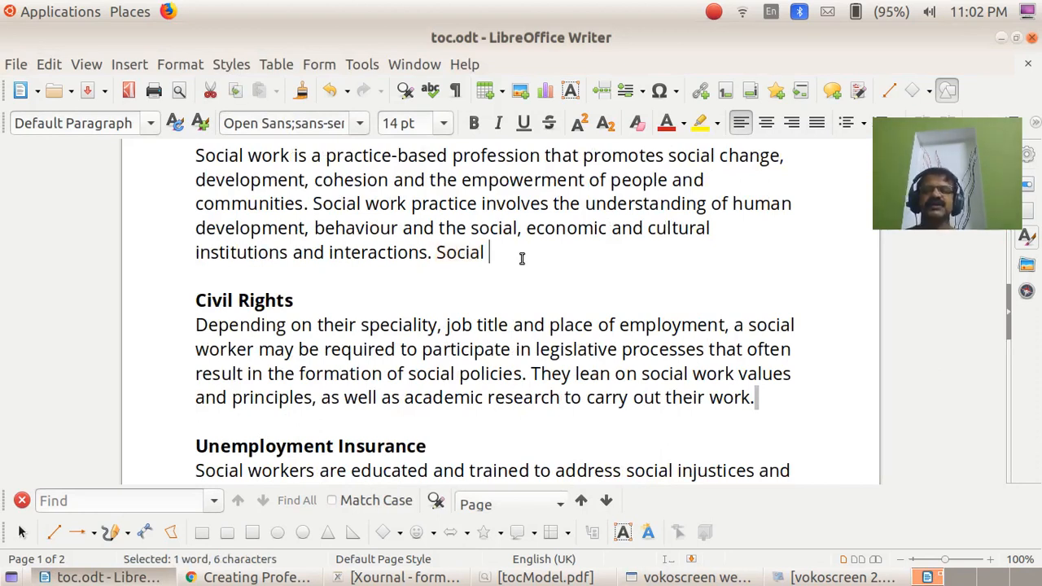
{"action": "left_click", "coordinate": [557, 228]}
{"action": "key", "text": "BackSpace"}
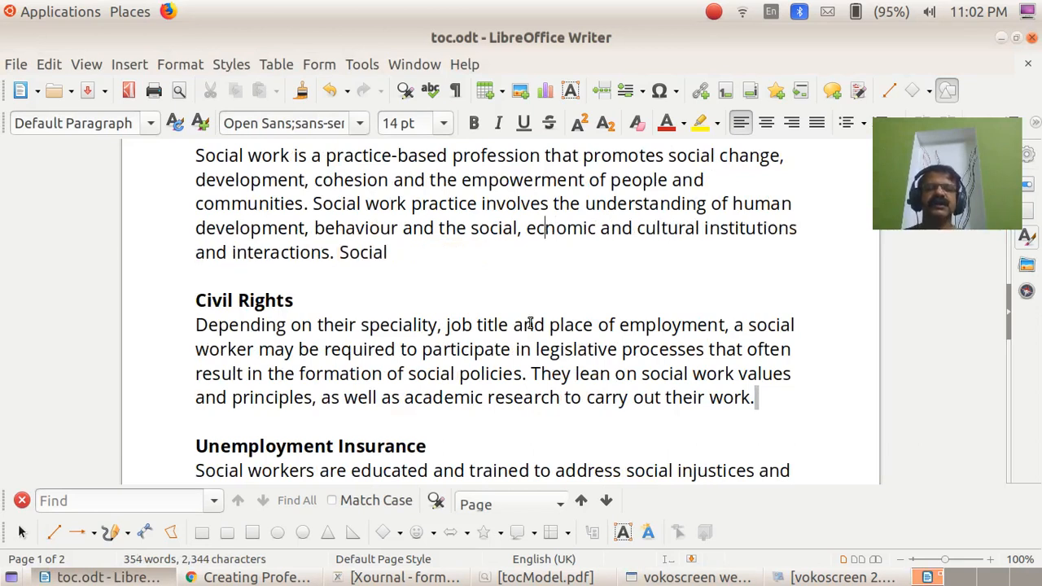
{"action": "left_click", "coordinate": [597, 228]}
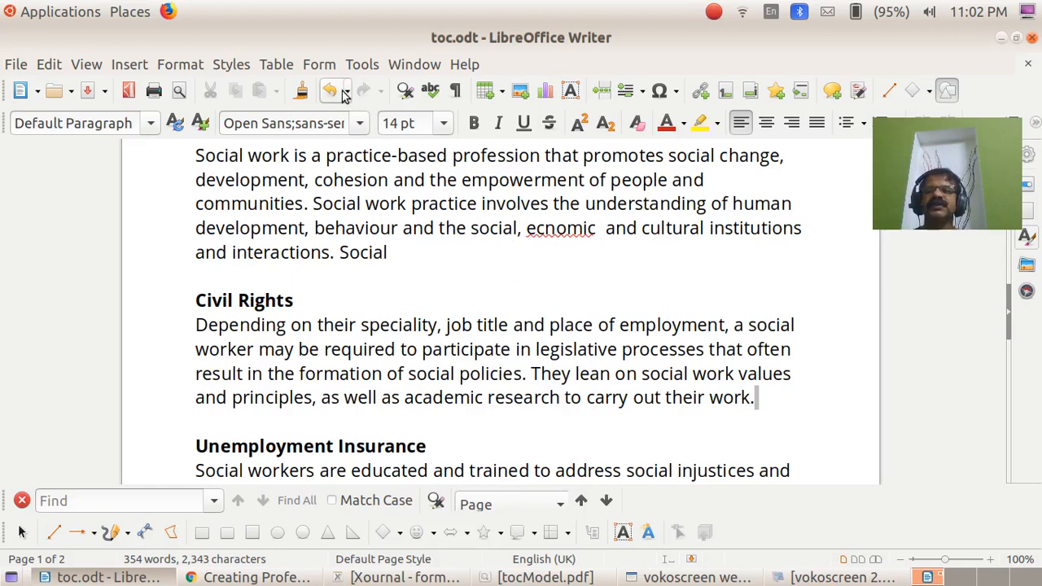
Step: Run the spelling check, correct "ecnomic" to the suggested "economic", and close the check
{"action": "left_click", "coordinate": [364, 64]}
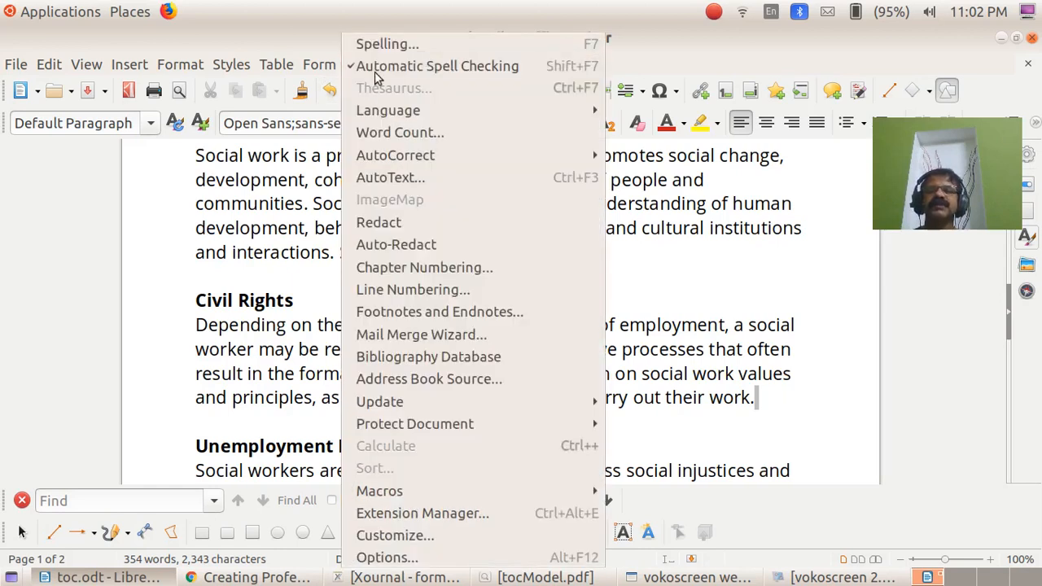
{"action": "left_click", "coordinate": [376, 57]}
{"action": "key", "text": "F7"}
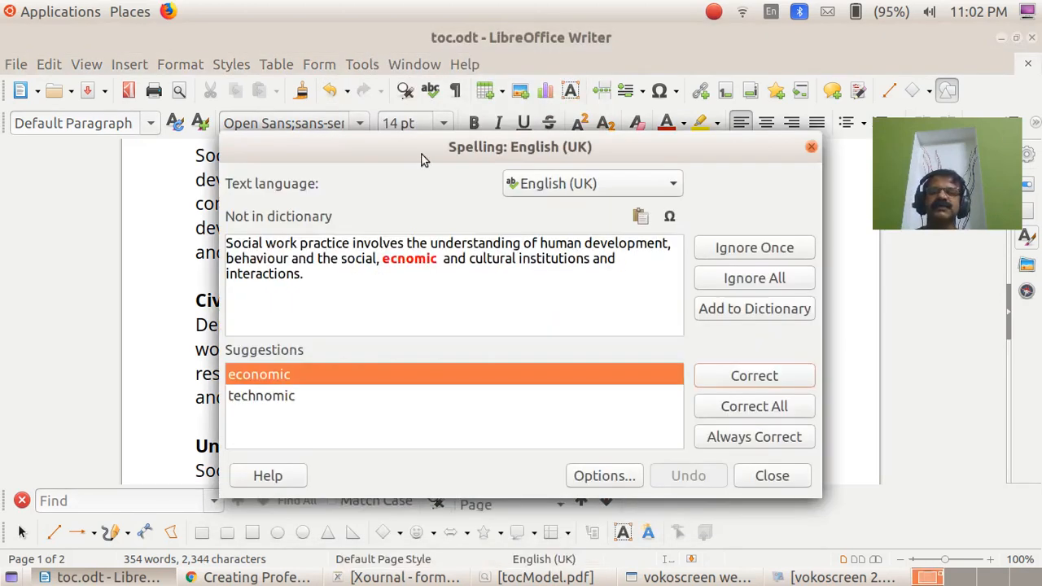
{"action": "left_click", "coordinate": [252, 395]}
{"action": "left_click", "coordinate": [258, 381]}
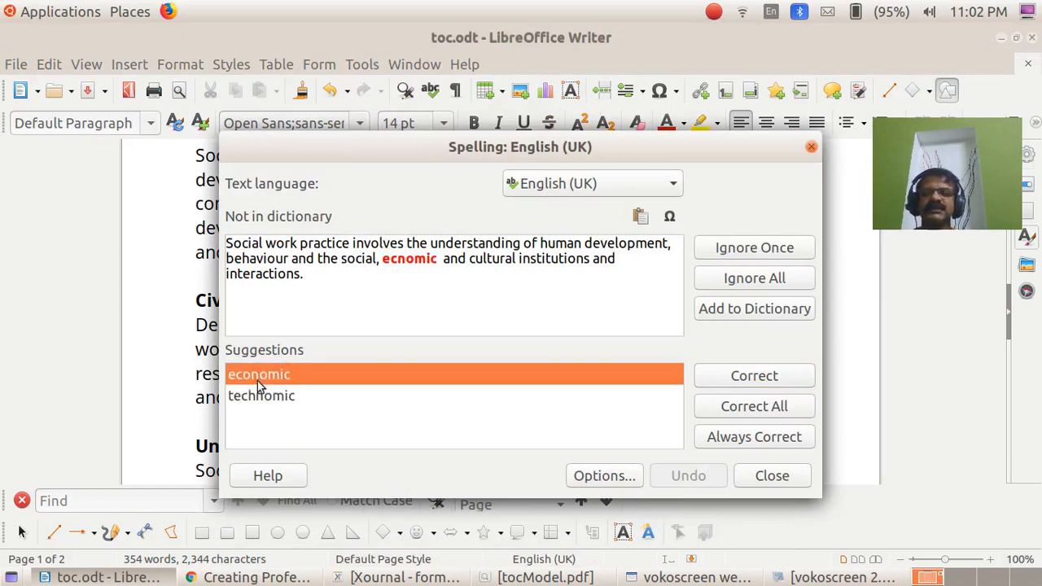
{"action": "left_click", "coordinate": [730, 381]}
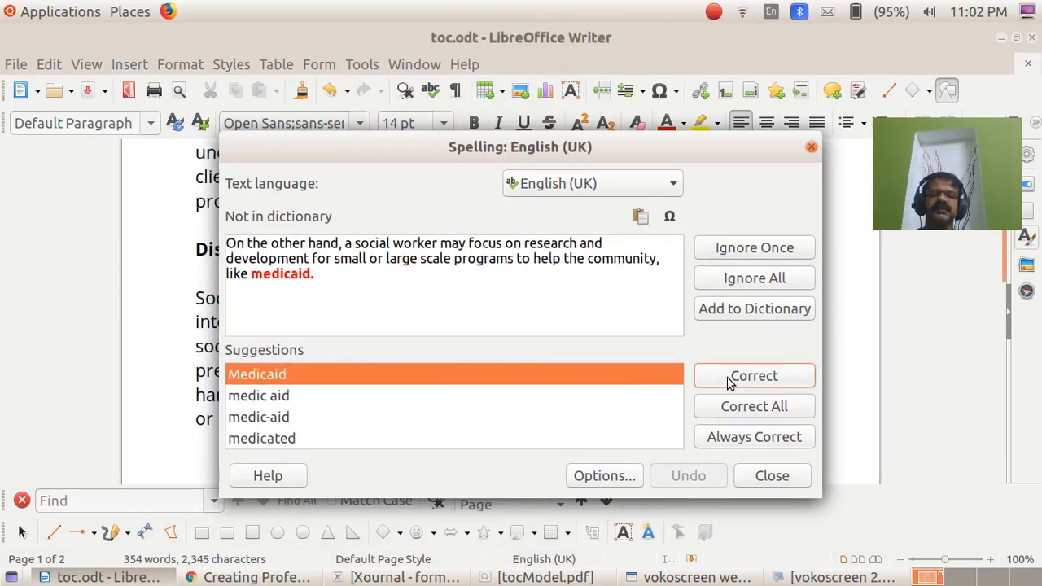
{"action": "left_click", "coordinate": [775, 486]}
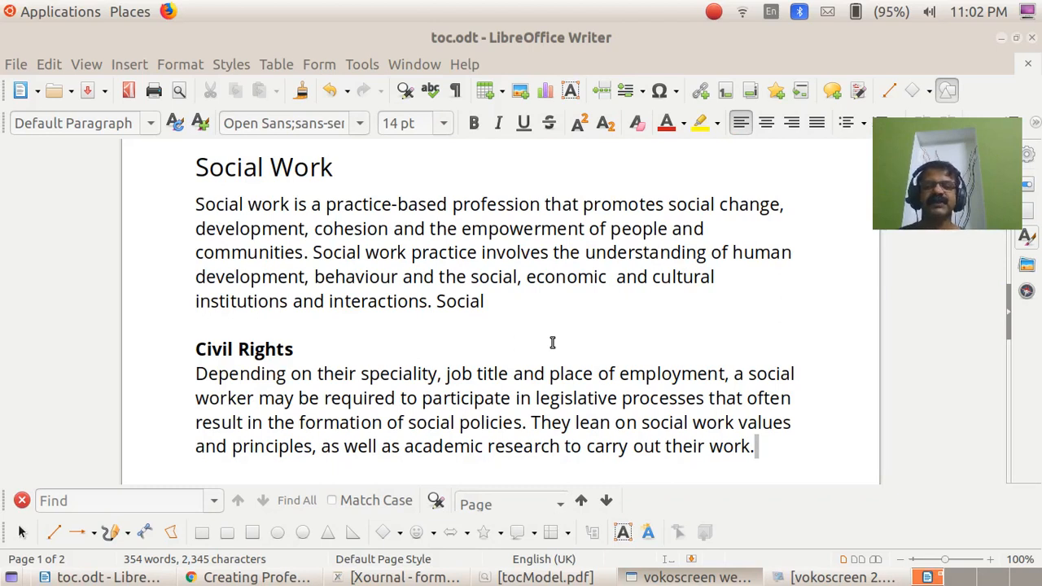
Step: Shorten the final word "Social" of the Social Work paragraph to "Socia" and correct it with the suggestion "Social"
{"action": "left_click", "coordinate": [490, 301]}
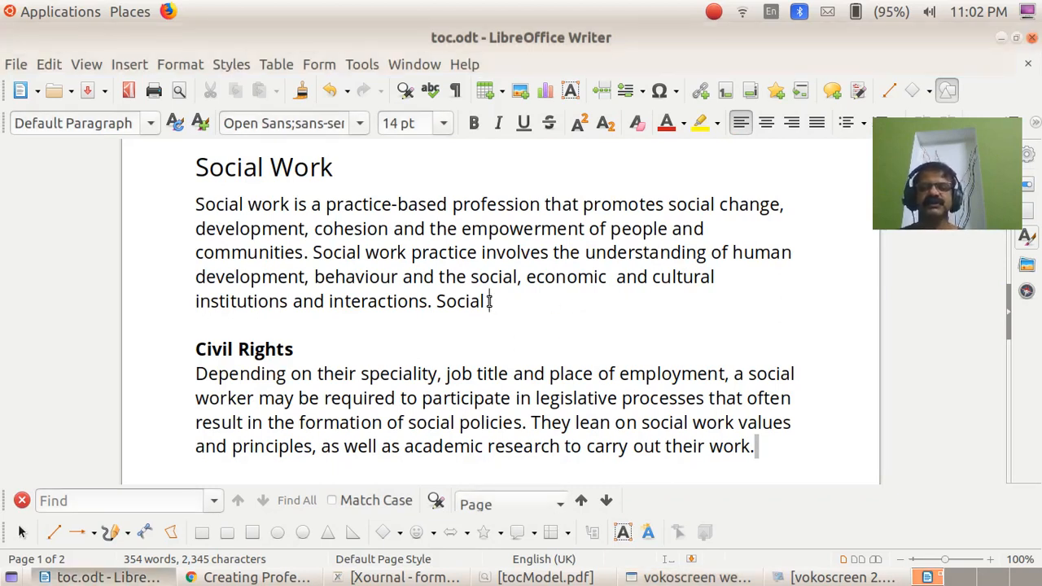
{"action": "key", "text": "BackSpace"}
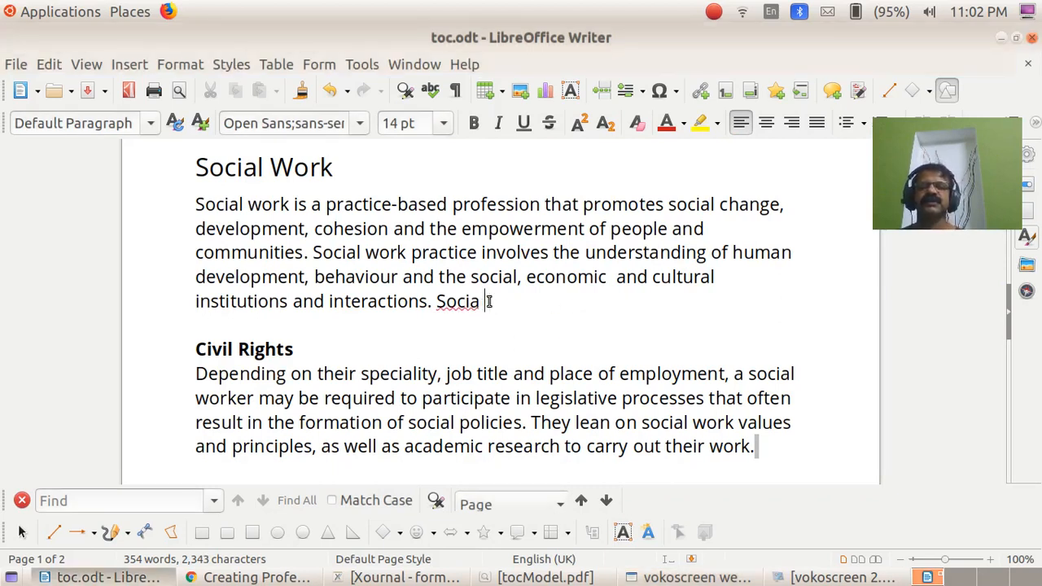
{"action": "right_click", "coordinate": [446, 302]}
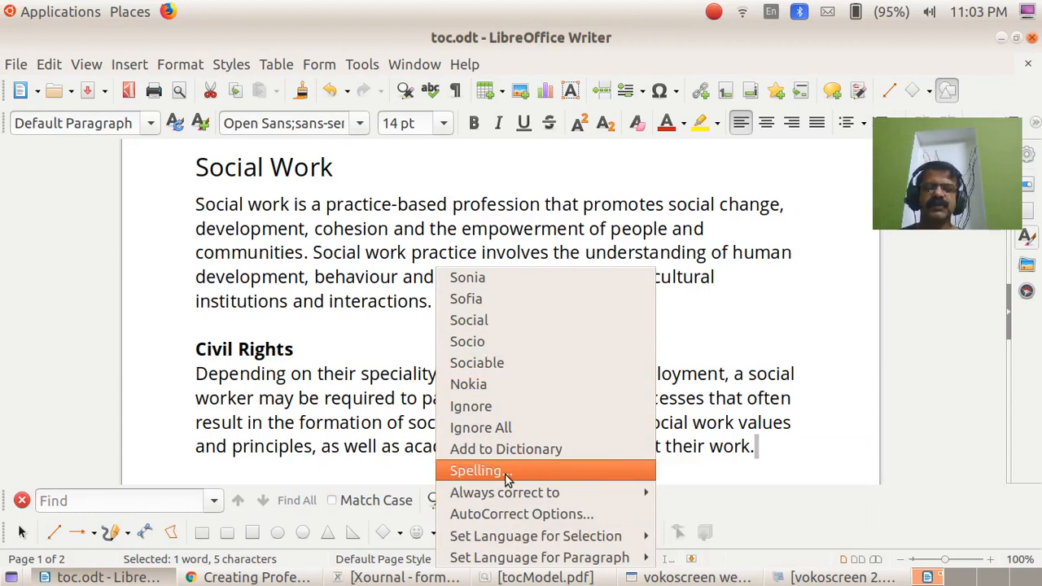
{"action": "left_click", "coordinate": [482, 320]}
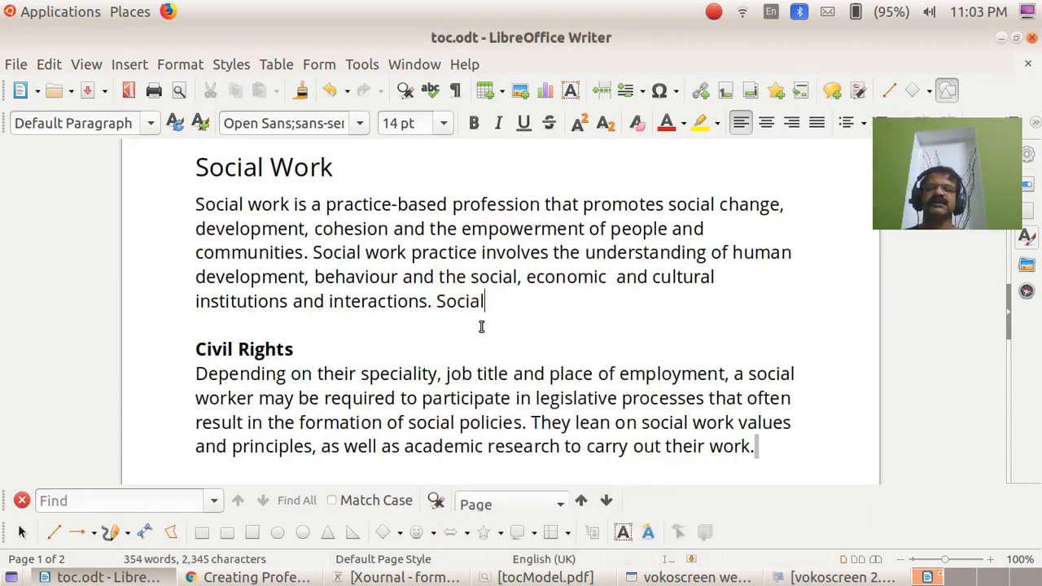
Step: Delete the word "Social" from the end of the Social Work paragraph
{"action": "key", "text": "BackSpace"}
{"action": "key", "text": "BackSpace"}
{"action": "key", "text": "BackSpace"}
{"action": "key", "text": "BackSpace"}
{"action": "key", "text": "BackSpace"}
{"action": "key", "text": "BackSpace"}
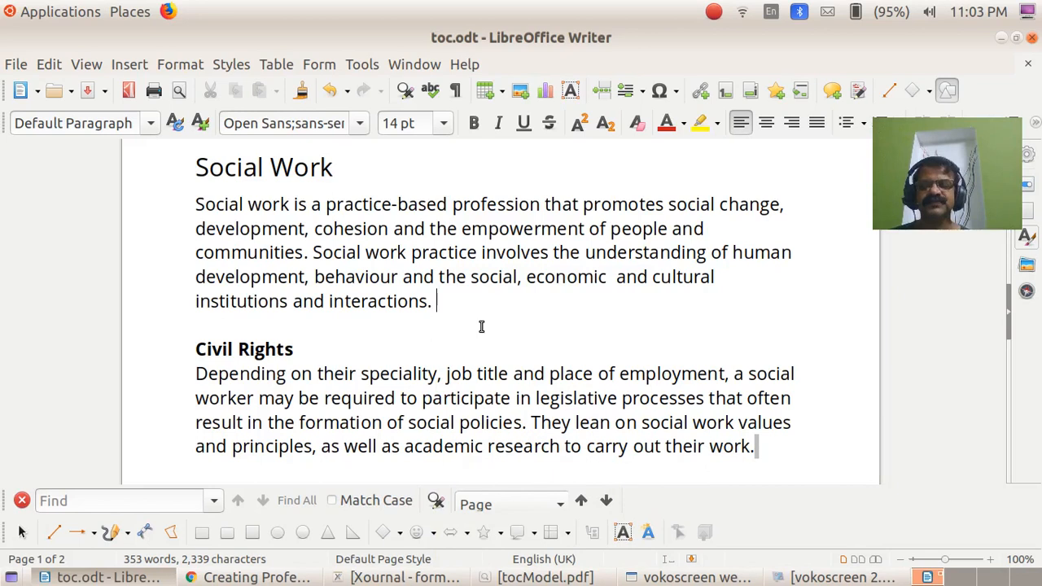
Step: Switch to the chapter notes in the browser and highlight "Add to dictionary" in the Spelling and Grammar list
{"action": "key", "text": "alt+Tab"}
{"action": "key", "text": "alt+Tab"}
{"action": "key", "text": "alt+Tab"}
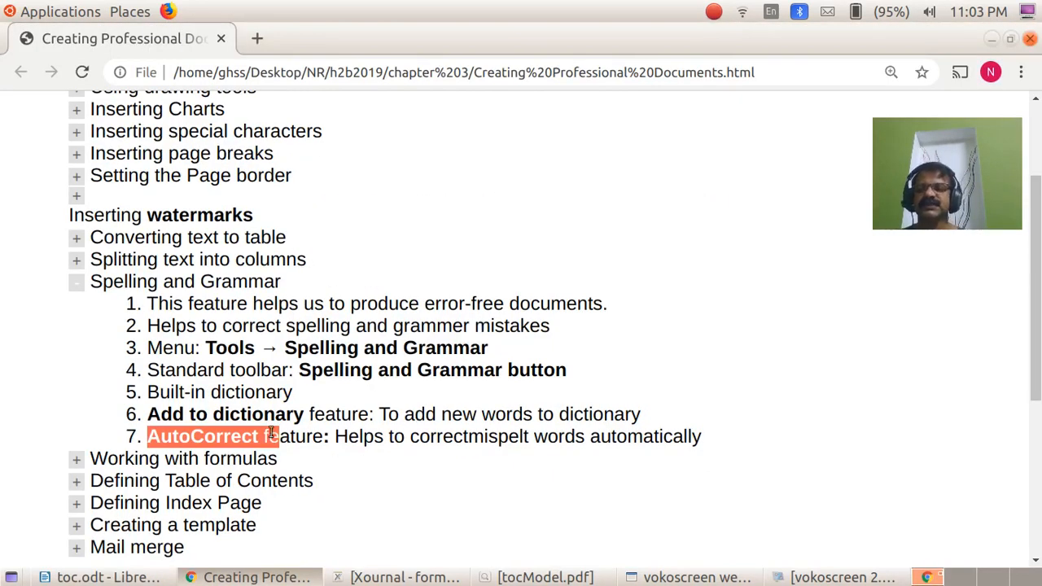
{"action": "left_click_drag", "start_coordinate": [149, 414], "coordinate": [305, 415]}
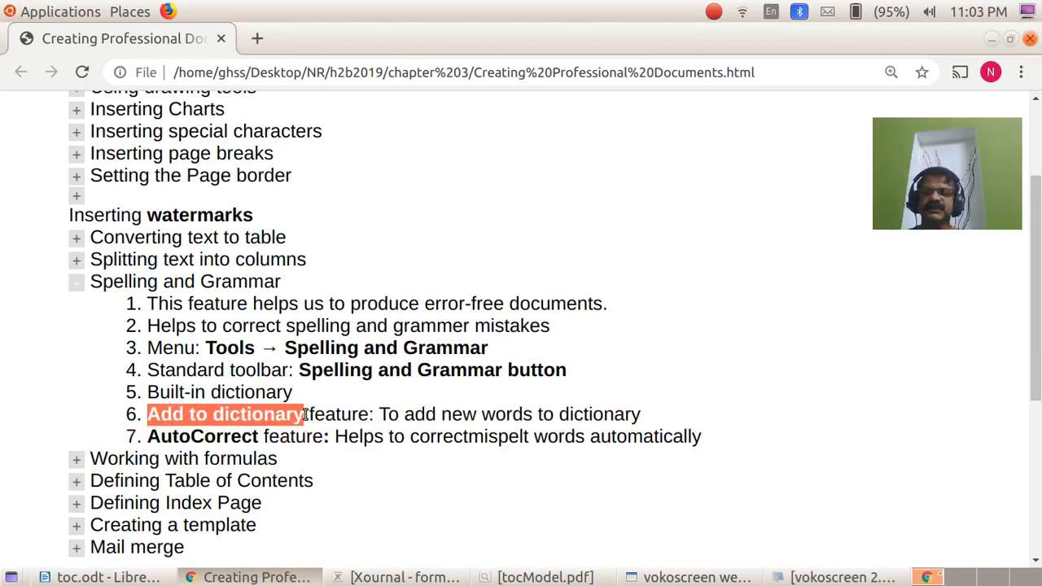
Step: Return to toc.odt in LibreOffice Writer and add the word "Chathallur" at the end of the Social Work paragraph
{"action": "key", "text": "alt+Tab"}
{"action": "key", "text": "alt+Tab"}
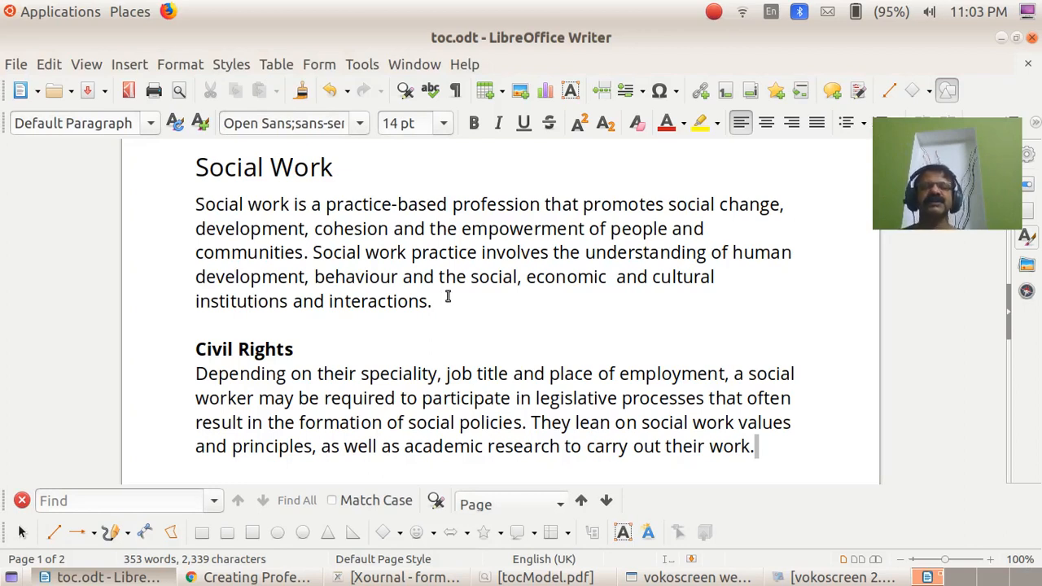
{"action": "type", "text": "Chathallur"}
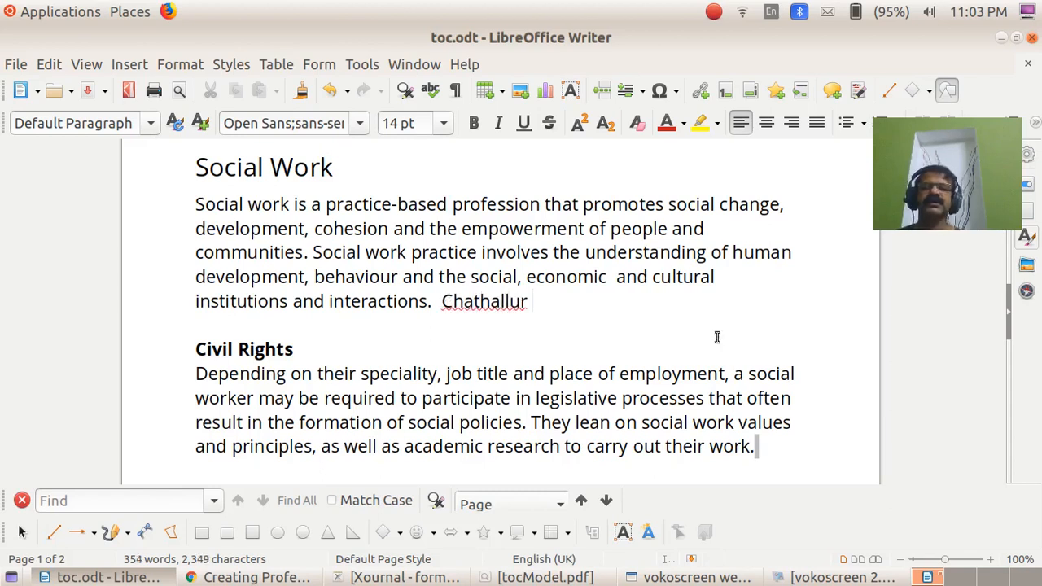
Step: Add the flagged word "Chathallur" to the dictionary
{"action": "double_click", "coordinate": [463, 306]}
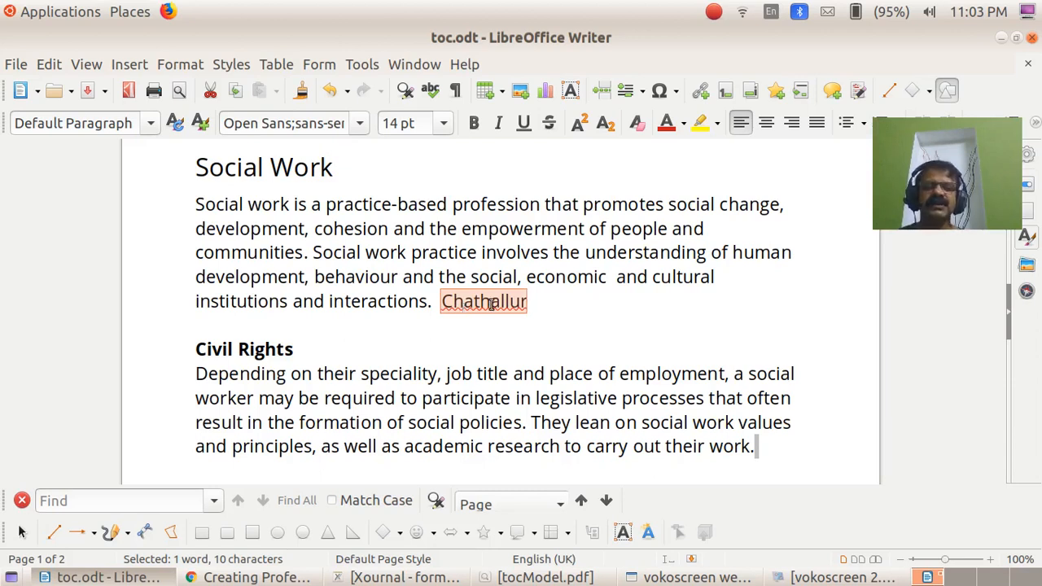
{"action": "left_click", "coordinate": [491, 304]}
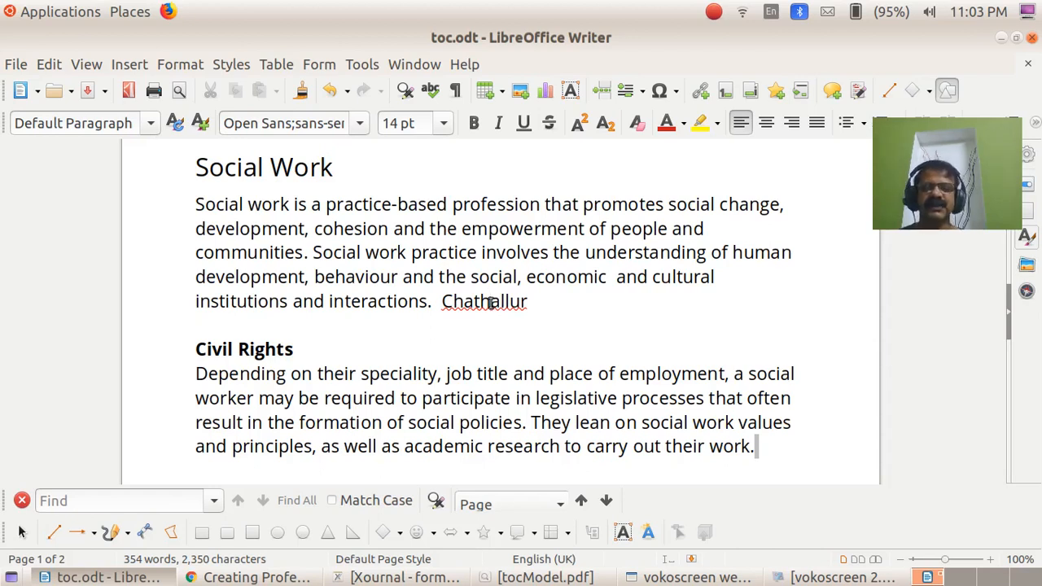
{"action": "right_click", "coordinate": [491, 301]}
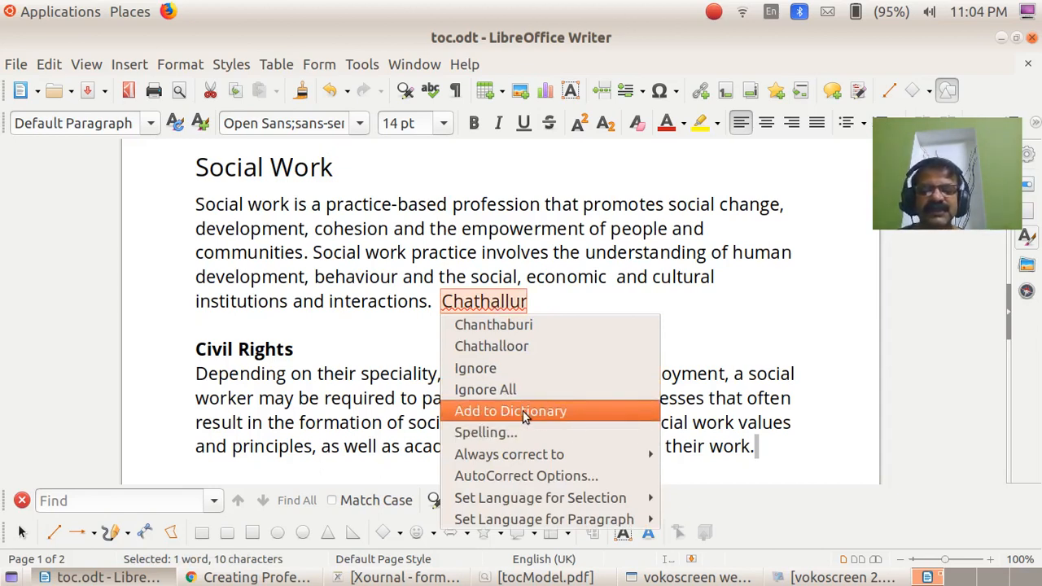
{"action": "left_click", "coordinate": [526, 412]}
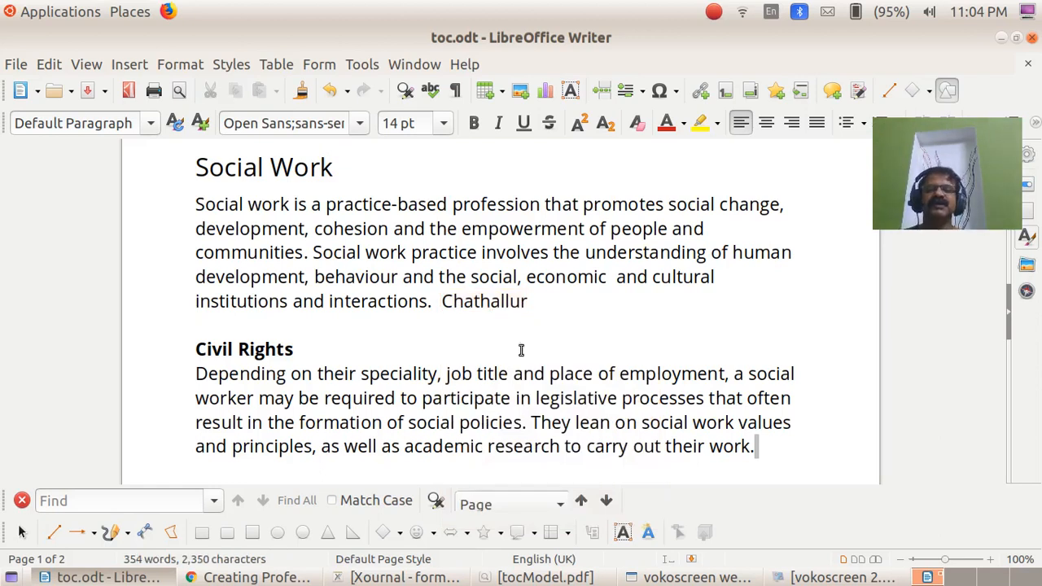
Step: Append "Chathallur" to the Civil Rights heading to test the new dictionary entry
{"action": "left_click", "coordinate": [395, 348]}
{"action": "type", "text": "Cha"}
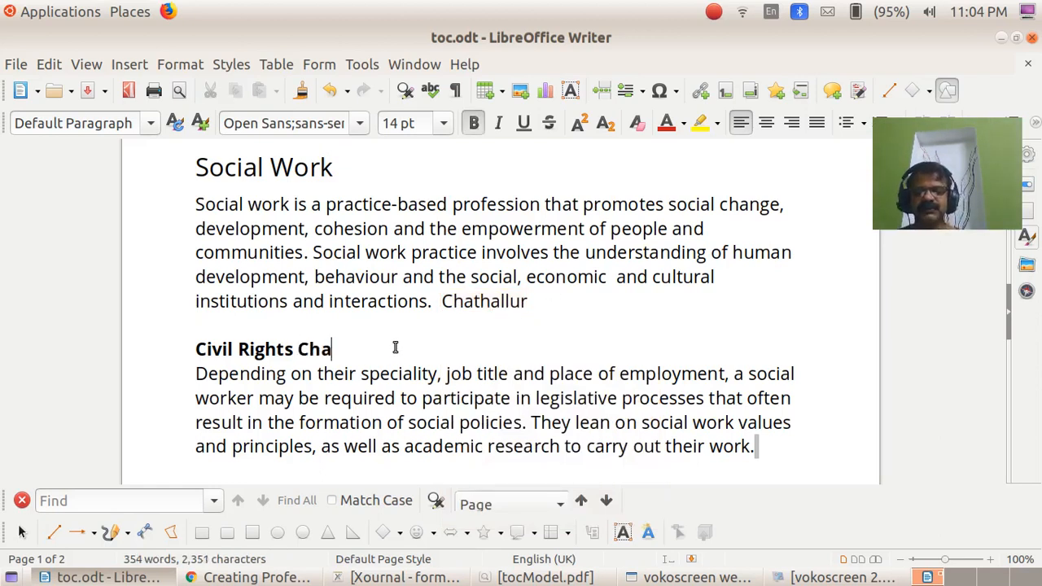
{"action": "type", "text": "thallur"}
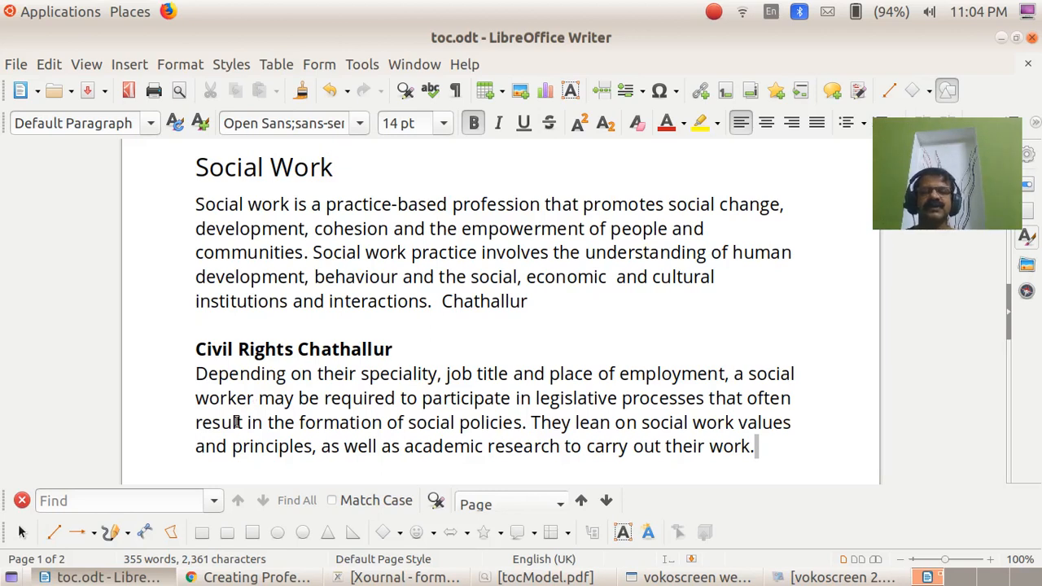
{"action": "double_click", "coordinate": [482, 300]}
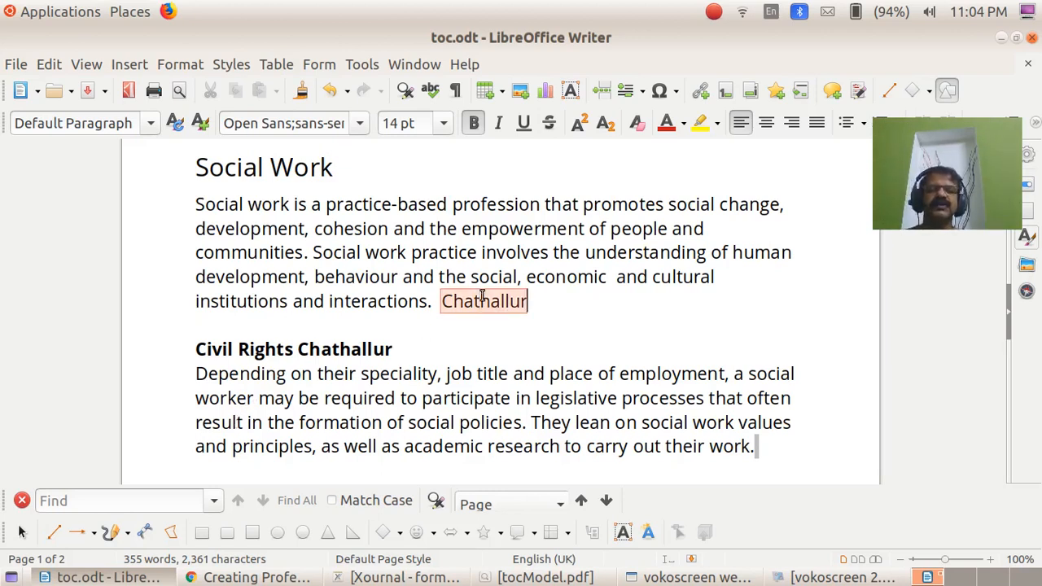
Step: Delete the test word "Chathallur" from the Civil Rights heading
{"action": "left_click", "coordinate": [394, 348]}
{"action": "key", "text": "BackSpace"}
{"action": "key", "text": "BackSpace"}
{"action": "key", "text": "BackSpace"}
{"action": "key", "text": "BackSpace"}
{"action": "key", "text": "BackSpace"}
{"action": "key", "text": "BackSpace"}
{"action": "key", "text": "BackSpace"}
{"action": "key", "text": "BackSpace"}
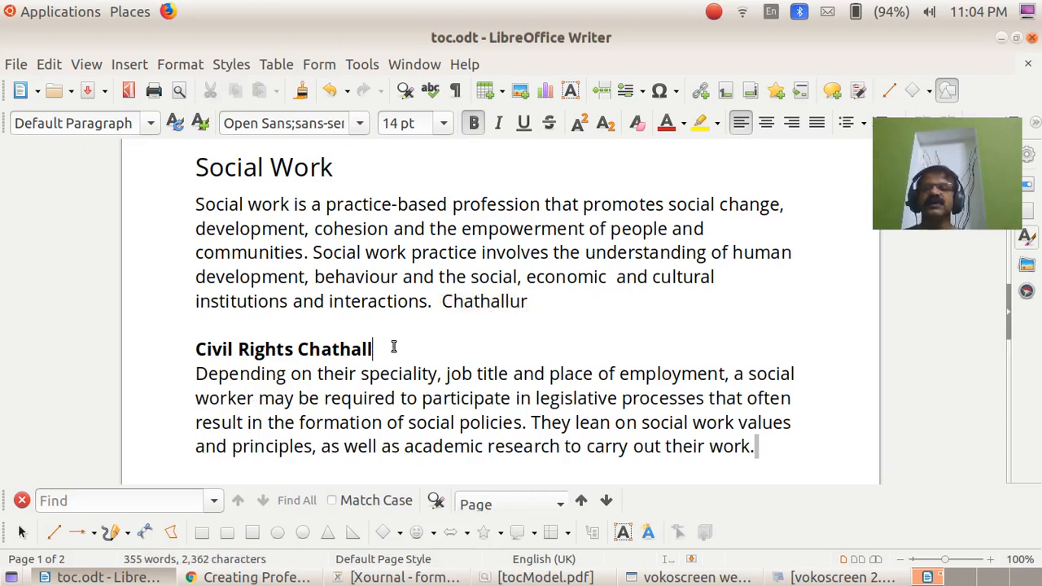
{"action": "key", "text": "BackSpace"}
{"action": "key", "text": "BackSpace"}
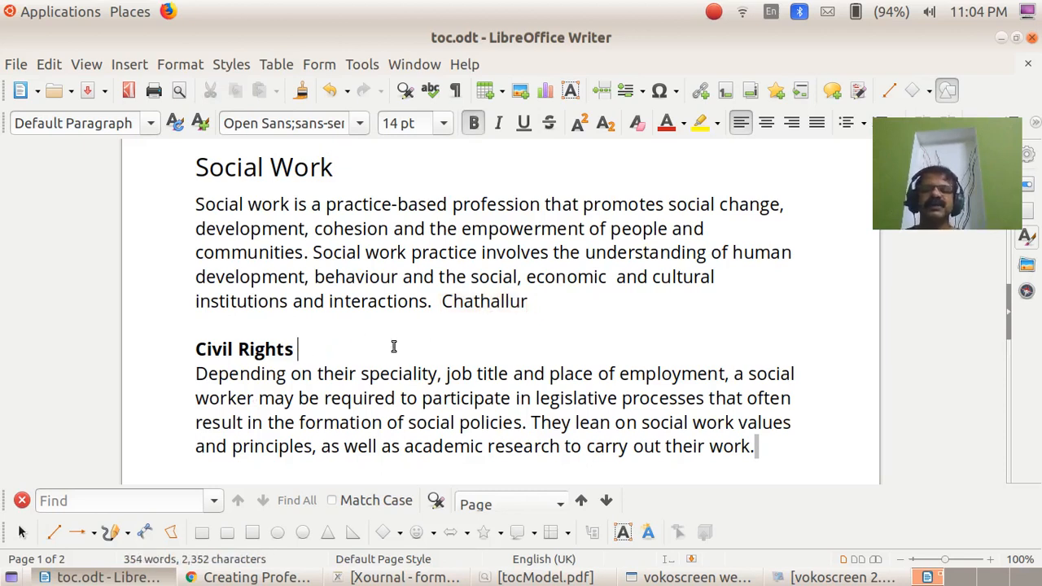
Step: Replace "Chathallur" at the end of the Social Work paragraph with a person's first name
{"action": "double_click", "coordinate": [492, 301]}
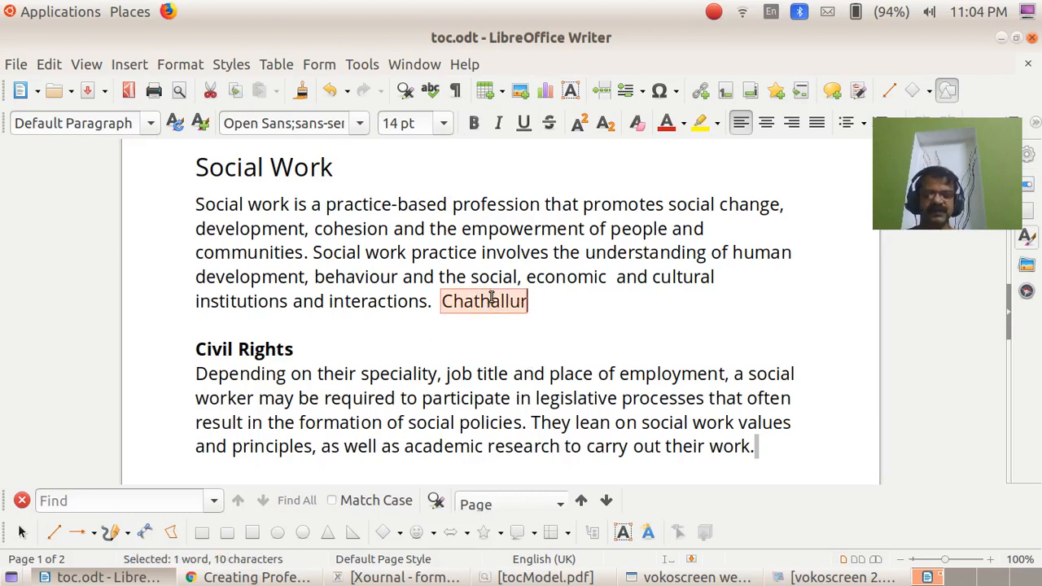
{"action": "type", "text": "Ha"}
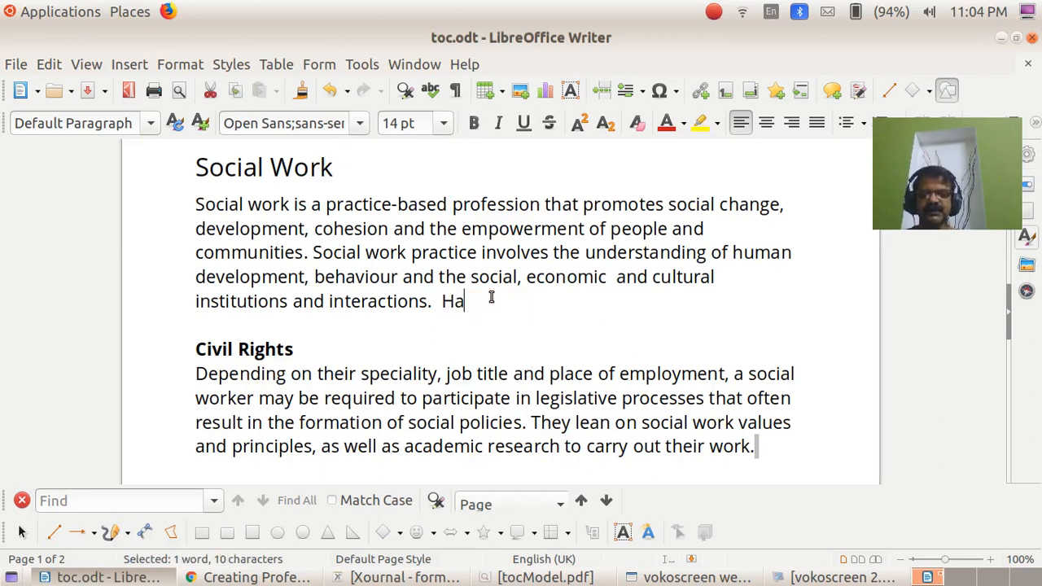
{"action": "type", "text": "meed"}
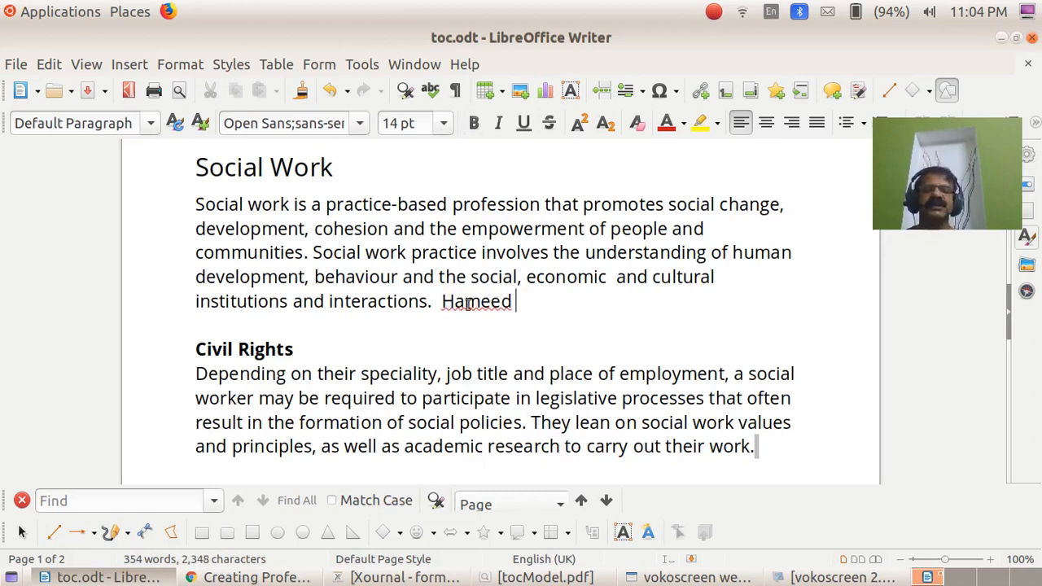
Step: Remove the first name at the end of the Social Work paragraph and enter a different first name there
{"action": "key", "text": "BackSpace"}
{"action": "key", "text": "BackSpace"}
{"action": "key", "text": "BackSpace"}
{"action": "key", "text": "BackSpace"}
{"action": "key", "text": "BackSpace"}
{"action": "key", "text": "BackSpace"}
{"action": "key", "text": "BackSpace"}
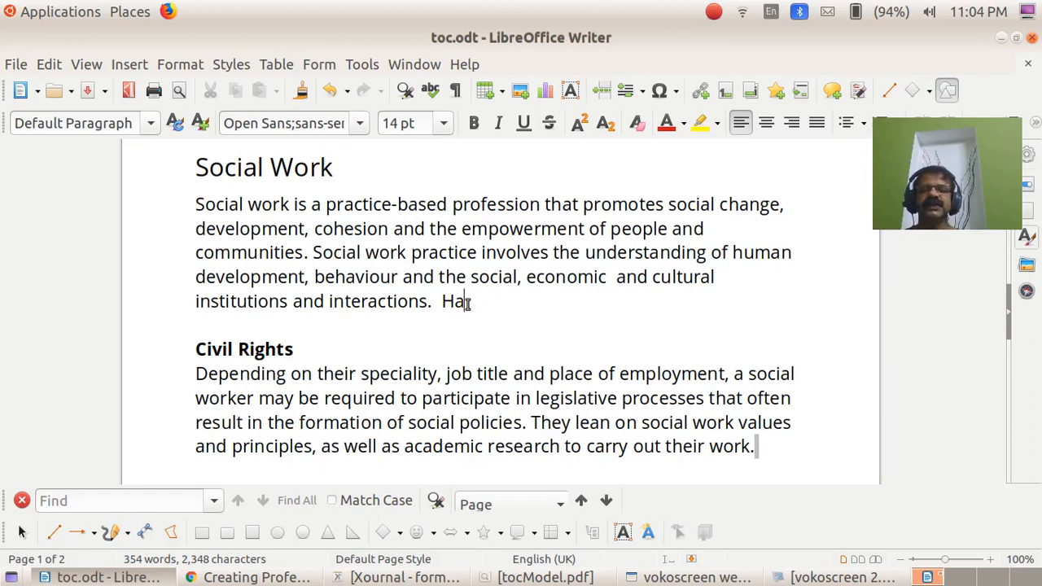
{"action": "type", "text": "Suresh"}
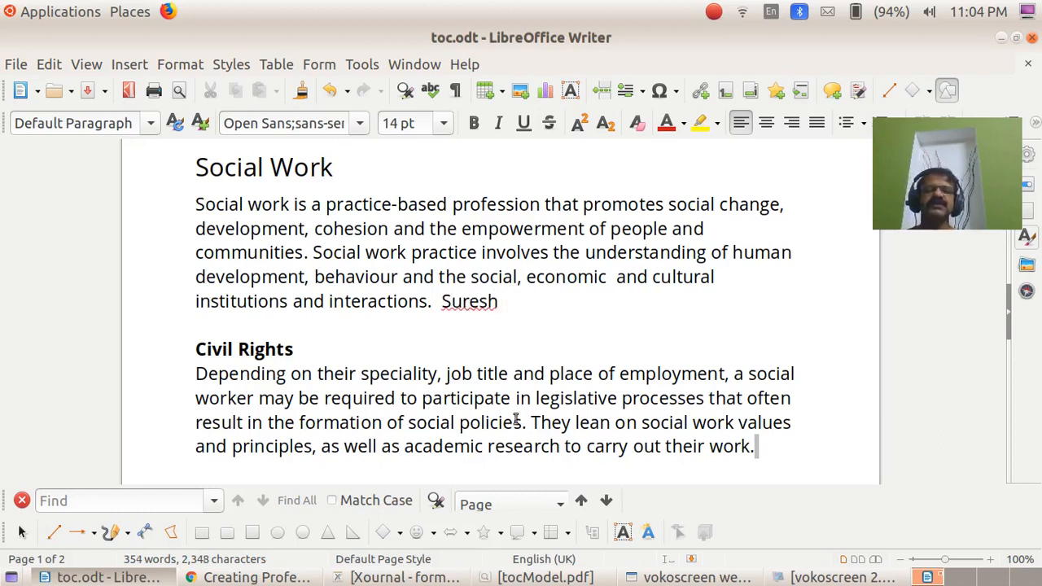
Step: Add the flagged first name at the end of the Social Work paragraph to the dictionary
{"action": "right_click", "coordinate": [467, 303]}
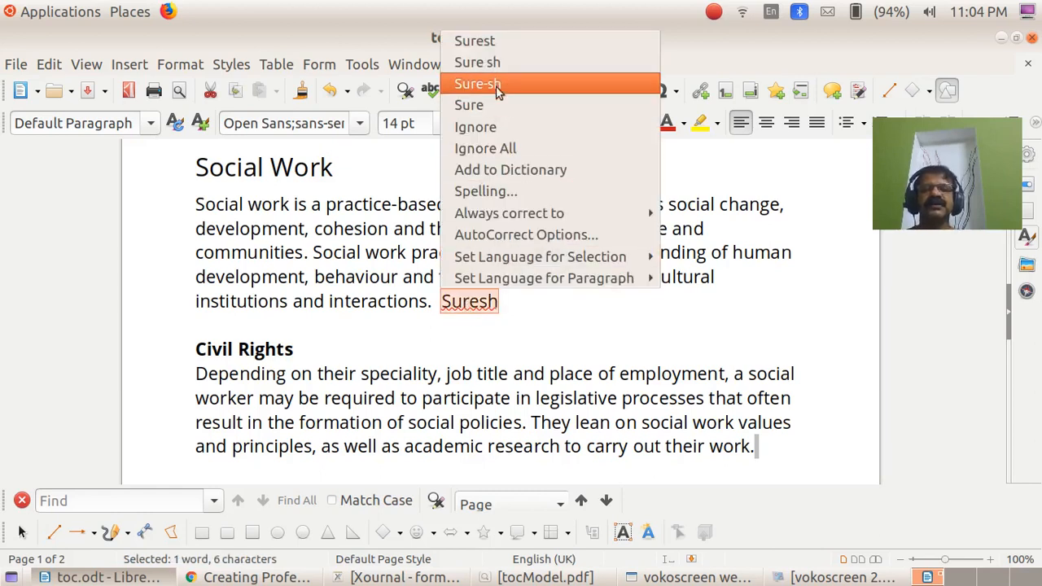
{"action": "left_click", "coordinate": [503, 171]}
{"action": "left_click", "coordinate": [469, 300]}
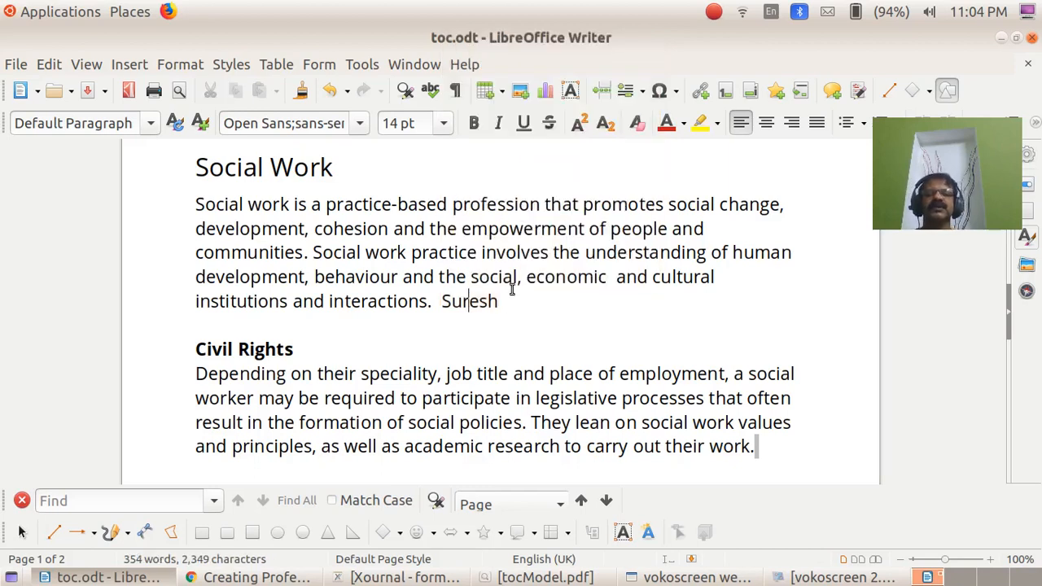
Step: Enter the same first name before "of employment" in the Civil Rights paragraph
{"action": "left_click", "coordinate": [598, 373]}
{"action": "type", "text": "Sures"}
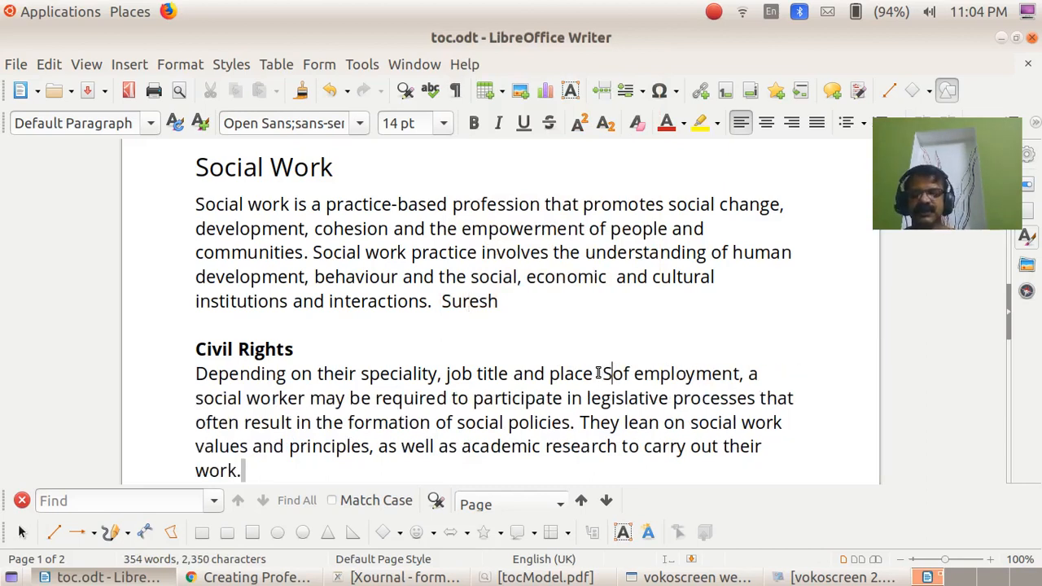
{"action": "type", "text": "h"}
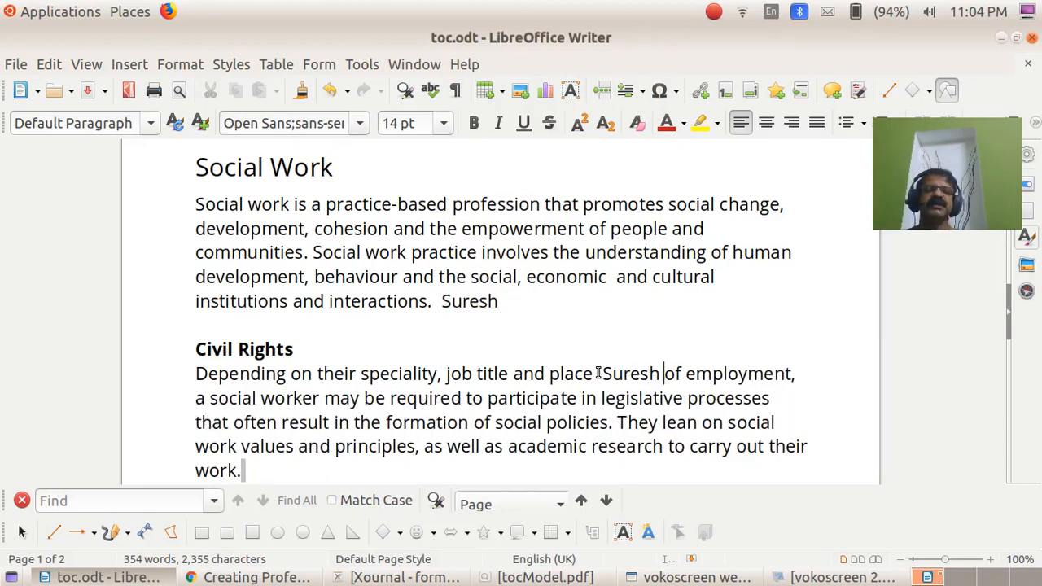
Step: Delete the first name before "of employment" in the Civil Rights paragraph
{"action": "key", "text": "Left"}
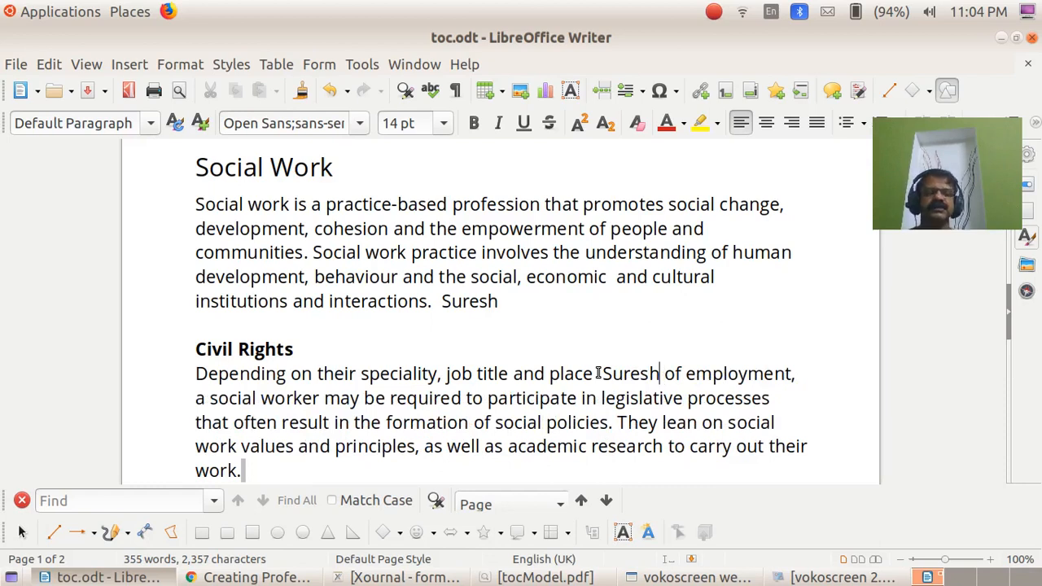
{"action": "key", "text": "shift+Left"}
{"action": "key", "text": "shift+Left"}
{"action": "key", "text": "shift+Left"}
{"action": "key", "text": "shift+Left"}
{"action": "key", "text": "shift+Left"}
{"action": "key", "text": "shift+Left"}
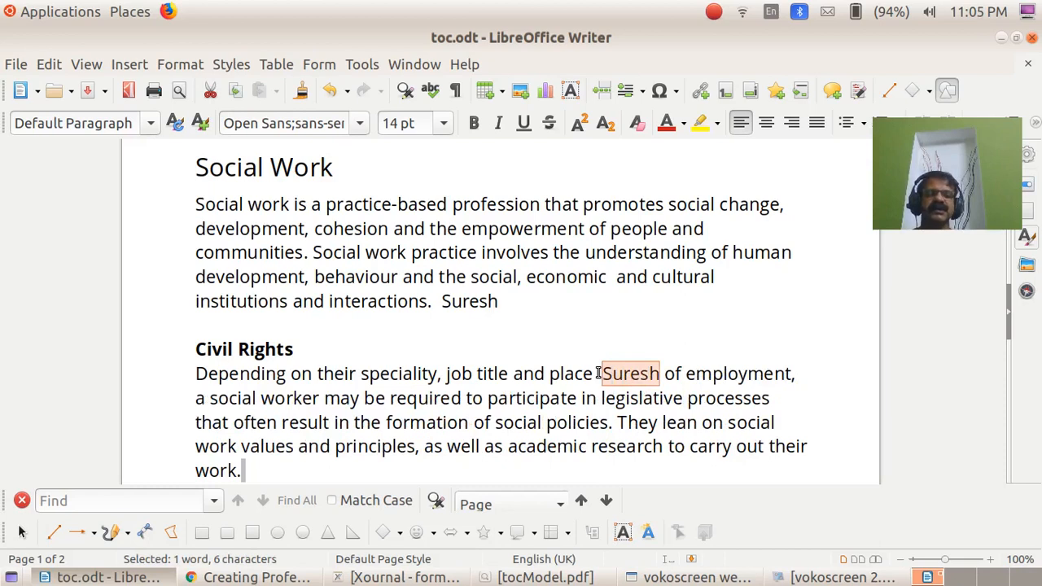
{"action": "key", "text": "Delete"}
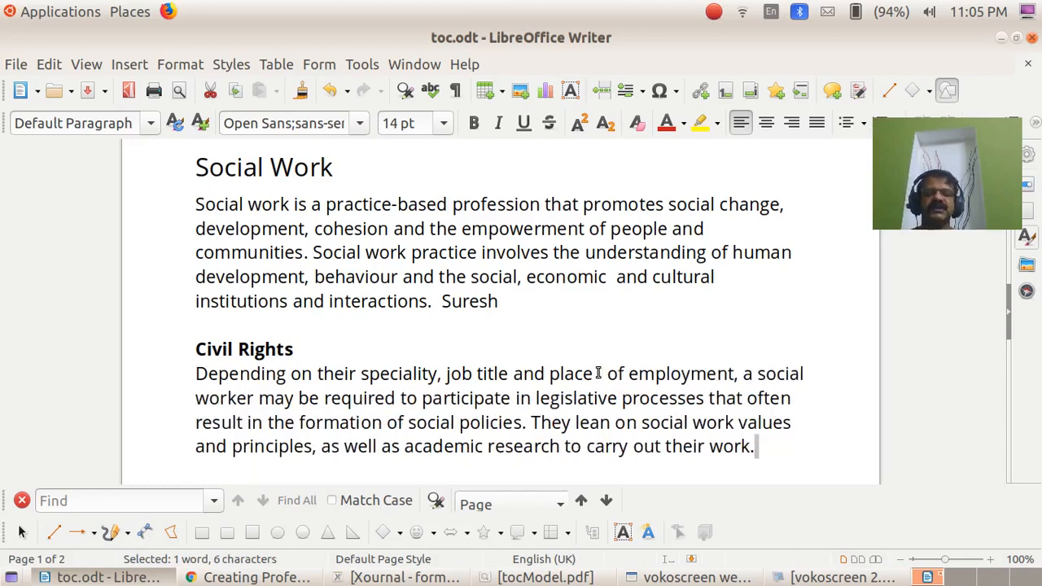
Step: Delete the first name at the end of the Social Work paragraph
{"action": "left_click", "coordinate": [515, 300]}
{"action": "key", "text": "BackSpace"}
{"action": "key", "text": "BackSpace"}
{"action": "key", "text": "BackSpace"}
{"action": "key", "text": "BackSpace"}
{"action": "key", "text": "BackSpace"}
{"action": "key", "text": "BackSpace"}
{"action": "key", "text": "BackSpace"}
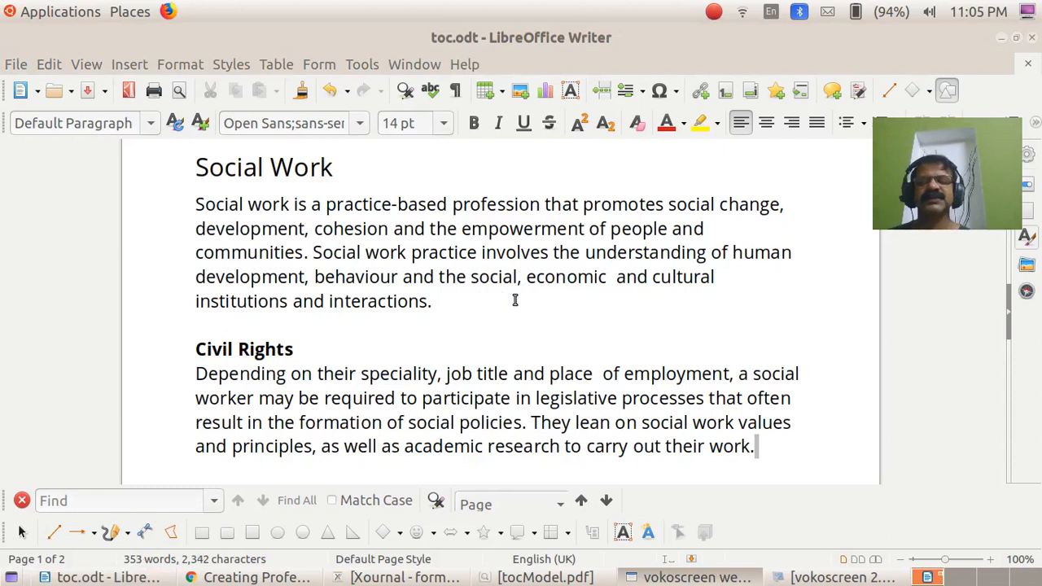
Step: Switch to the Creating Professional Documents notes in Chrome and highlight the AutoCorrect feature and its description
{"action": "key", "text": "alt+Tab"}
{"action": "key", "text": "alt+Tab"}
{"action": "key", "text": "alt+Tab"}
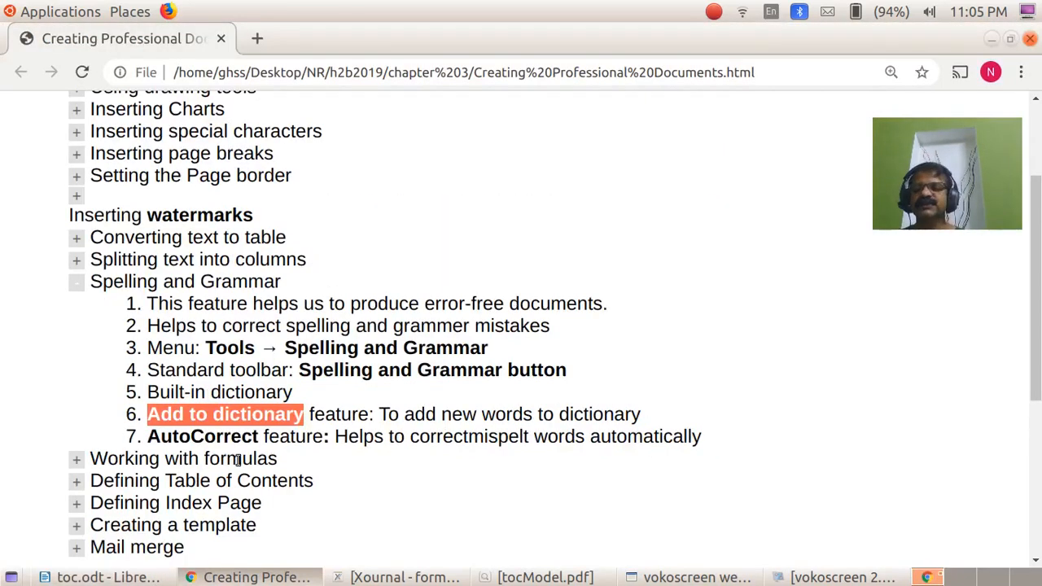
{"action": "left_click", "coordinate": [150, 437]}
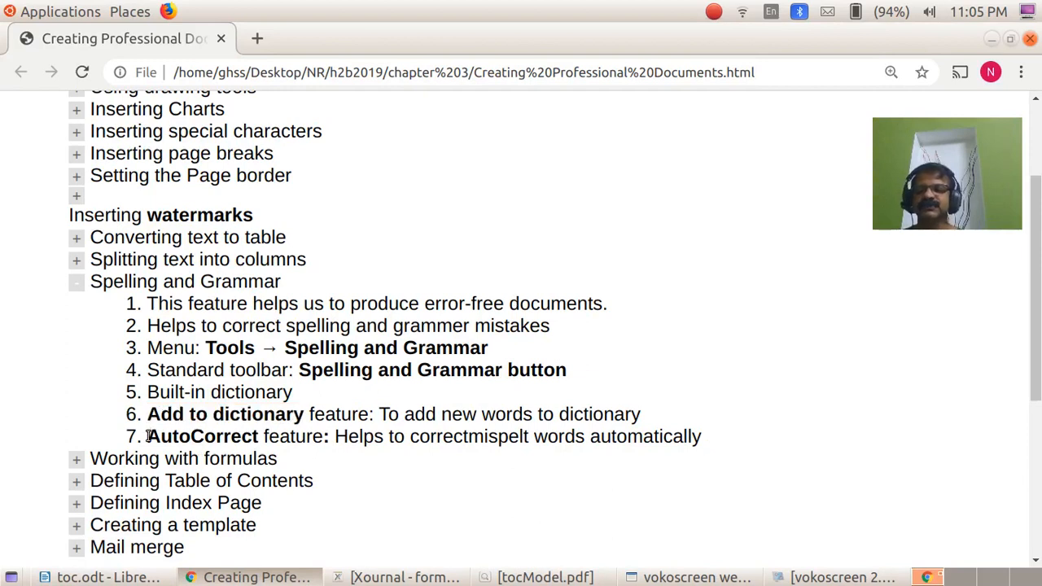
{"action": "left_click_drag", "start_coordinate": [149, 436], "coordinate": [263, 440]}
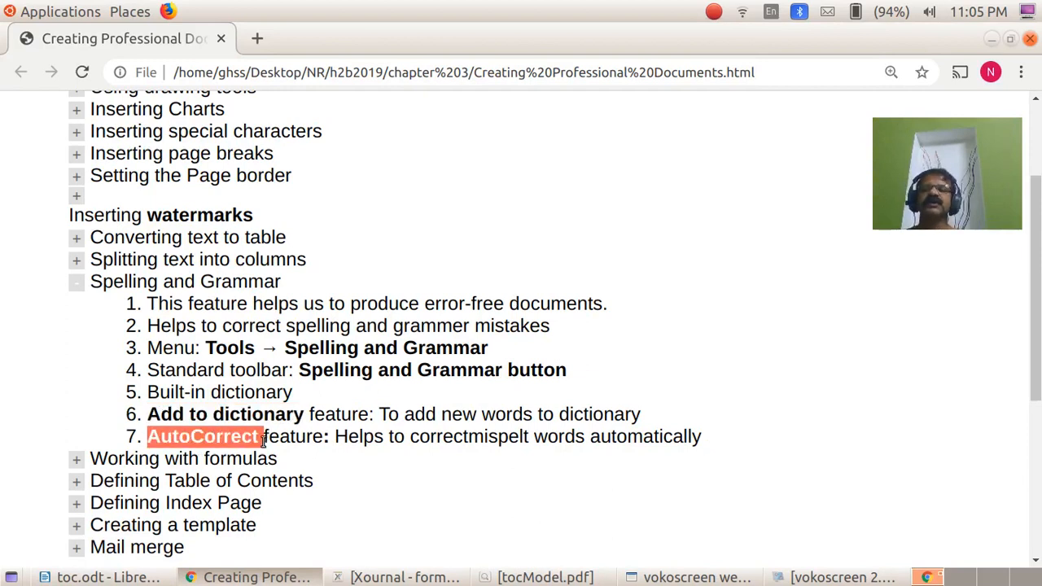
{"action": "left_click", "coordinate": [392, 445]}
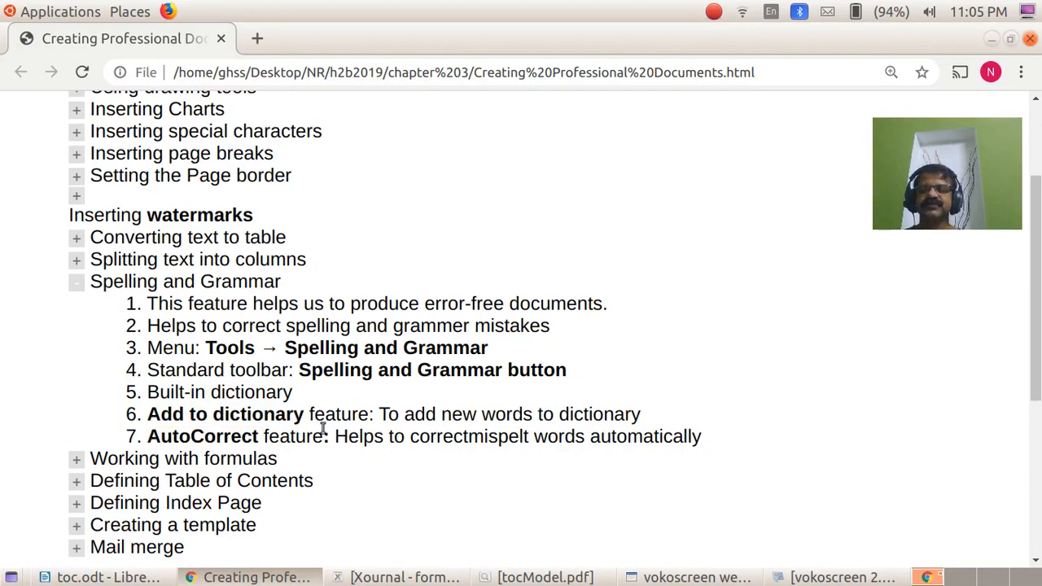
{"action": "left_click_drag", "start_coordinate": [338, 439], "coordinate": [718, 446]}
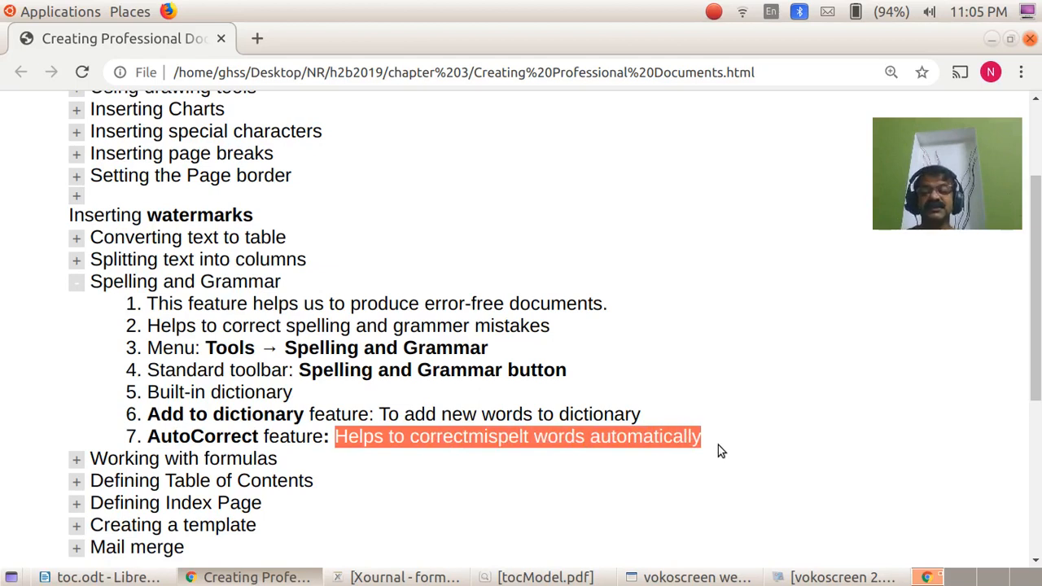
Step: Switch back to toc.odt in LibreOffice Writer and enter the misspelling "hte" at the end of the Social Work paragraph
{"action": "key", "text": "alt+Tab"}
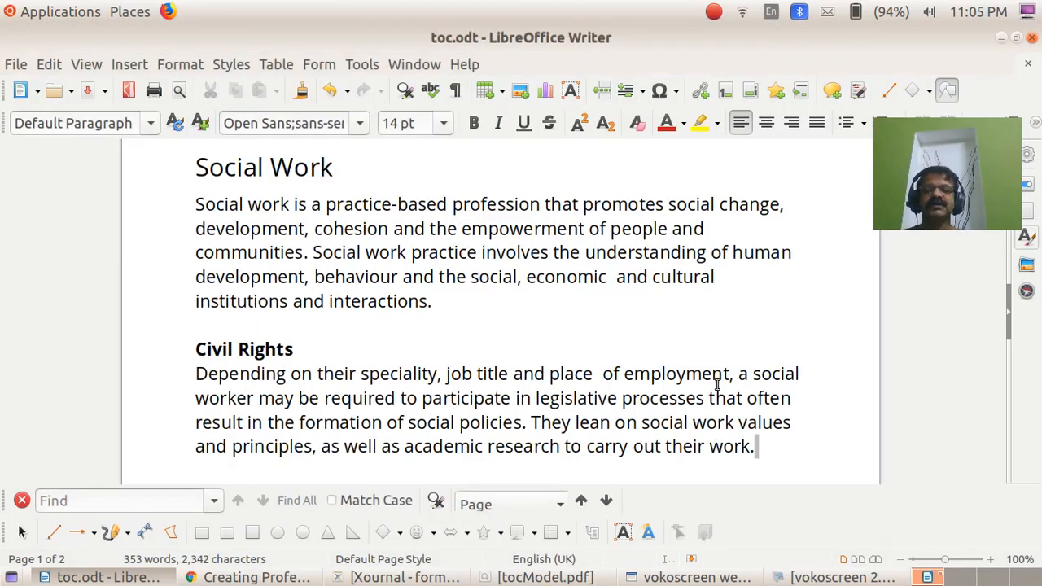
{"action": "left_click", "coordinate": [666, 321]}
{"action": "type", "text": "the"}
{"action": "key", "text": "BackSpace"}
{"action": "key", "text": "BackSpace"}
{"action": "key", "text": "BackSpace"}
{"action": "key", "text": "BackSpace"}
{"action": "type", "text": "hte"}
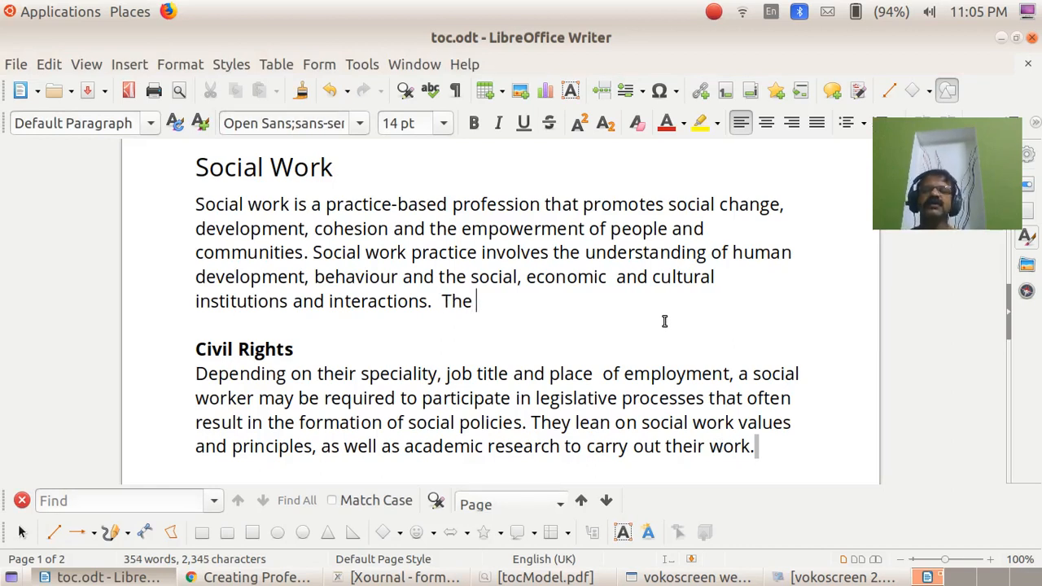
Step: Replace the test word "The" at the end of the Social Work paragraph with the misspelling "aws"
{"action": "double_click", "coordinate": [458, 303]}
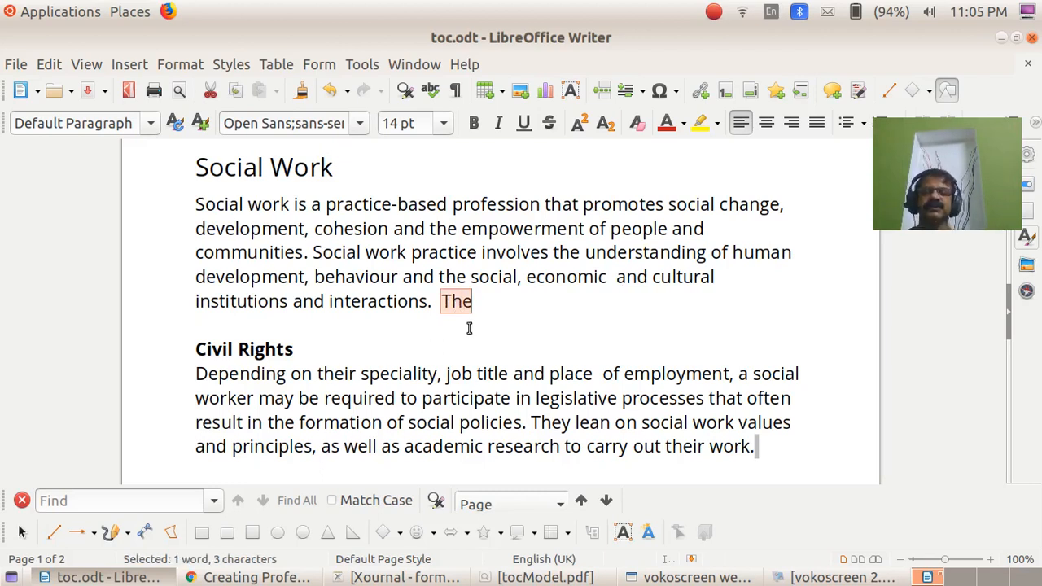
{"action": "key", "text": "Delete"}
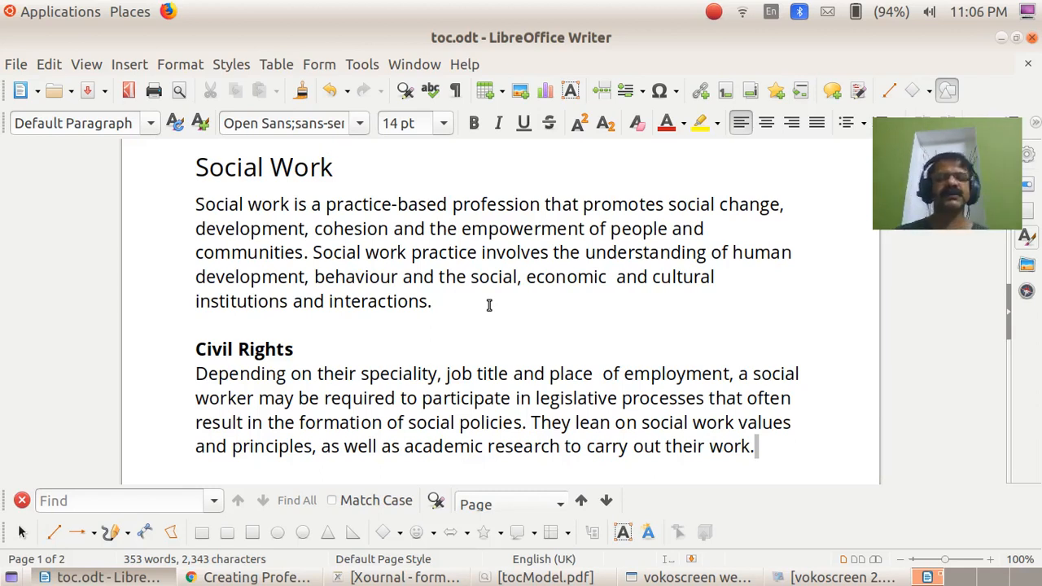
{"action": "type", "text": "was"}
{"action": "key", "text": "BackSpace"}
{"action": "key", "text": "BackSpace"}
{"action": "key", "text": "BackSpace"}
{"action": "key", "text": "BackSpace"}
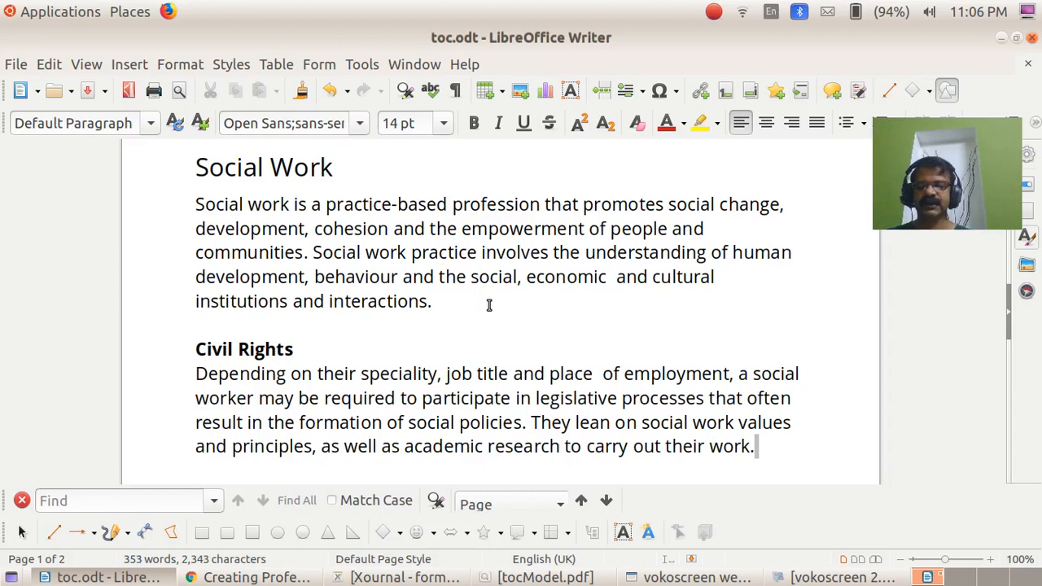
{"action": "type", "text": "aws"}
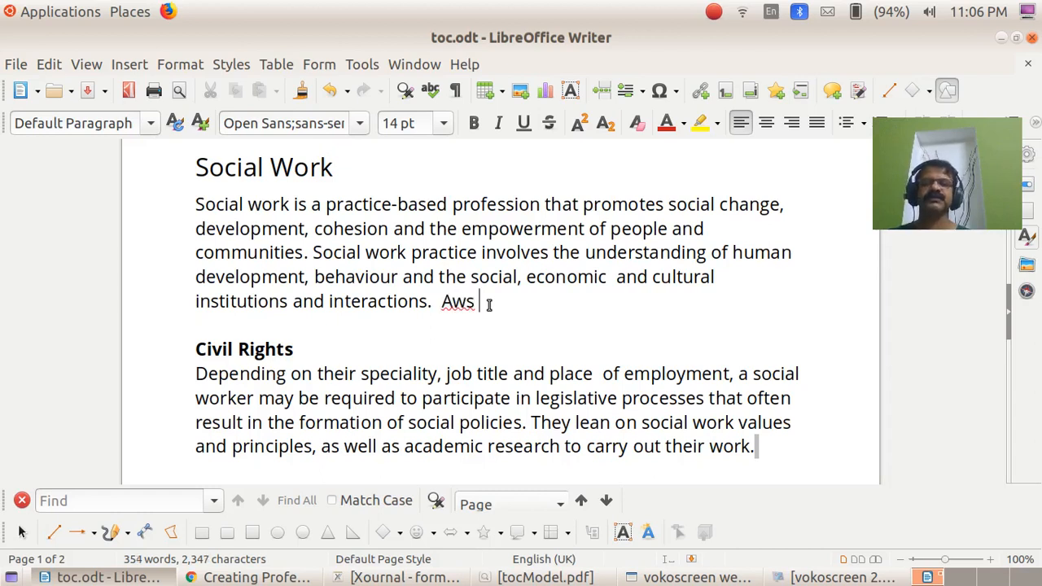
Step: Open the AutoCorrect options for the flagged word "Aws" and set the replacement language to English (UK)
{"action": "right_click", "coordinate": [453, 301]}
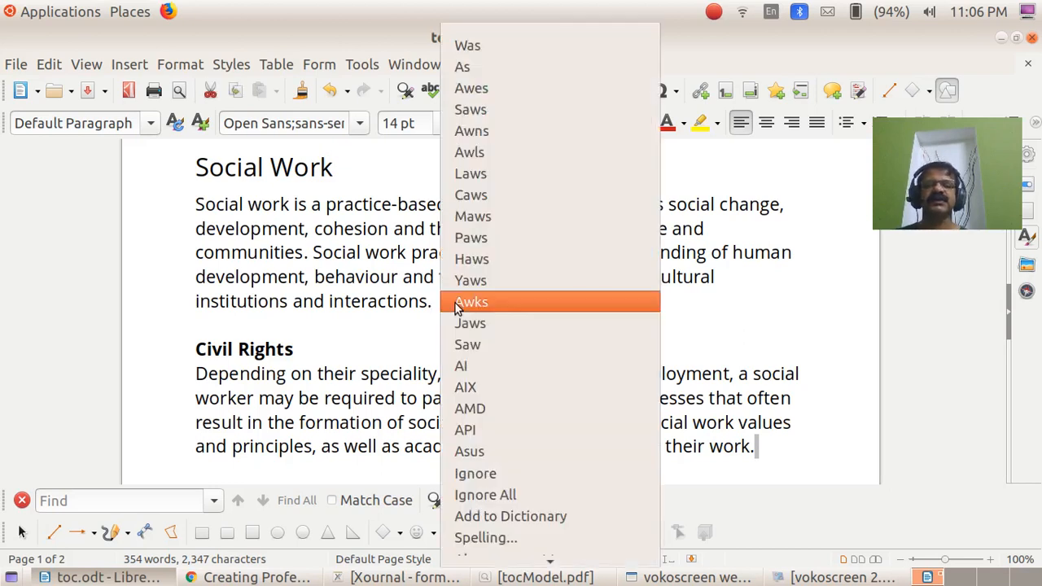
{"action": "left_click", "coordinate": [692, 320]}
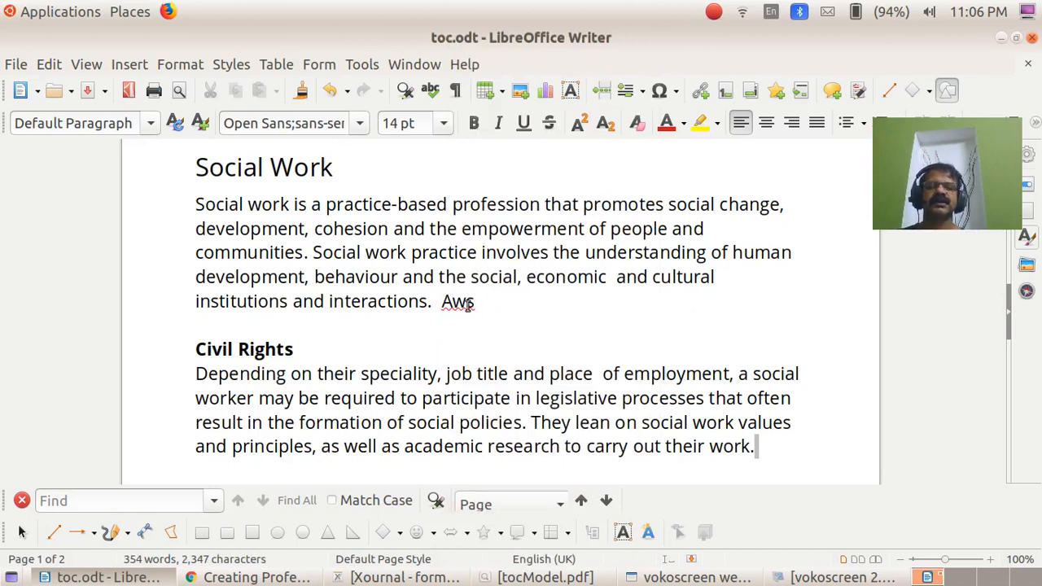
{"action": "right_click", "coordinate": [465, 304]}
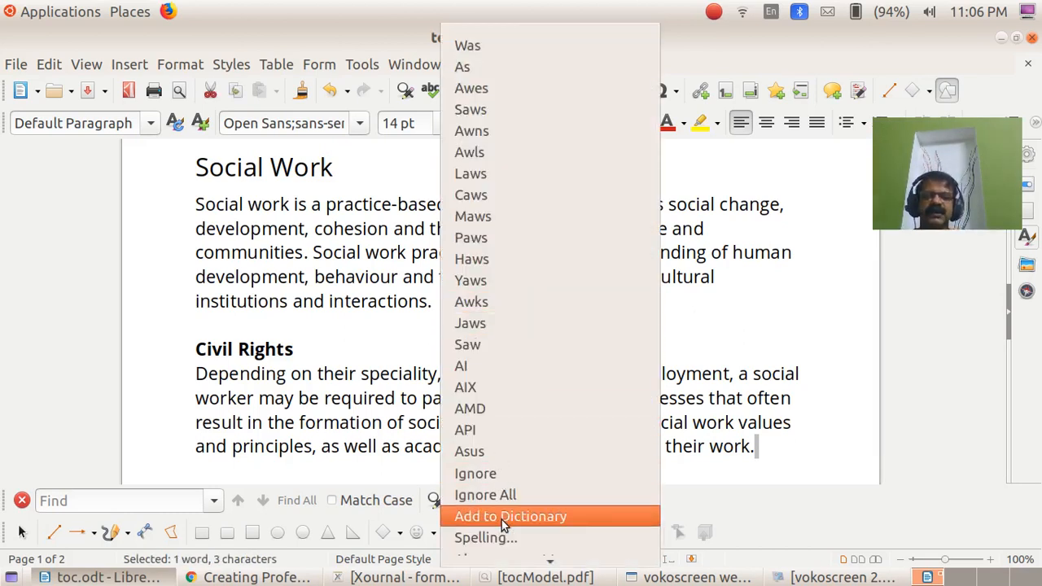
{"action": "mouse_move", "coordinate": [506, 487]}
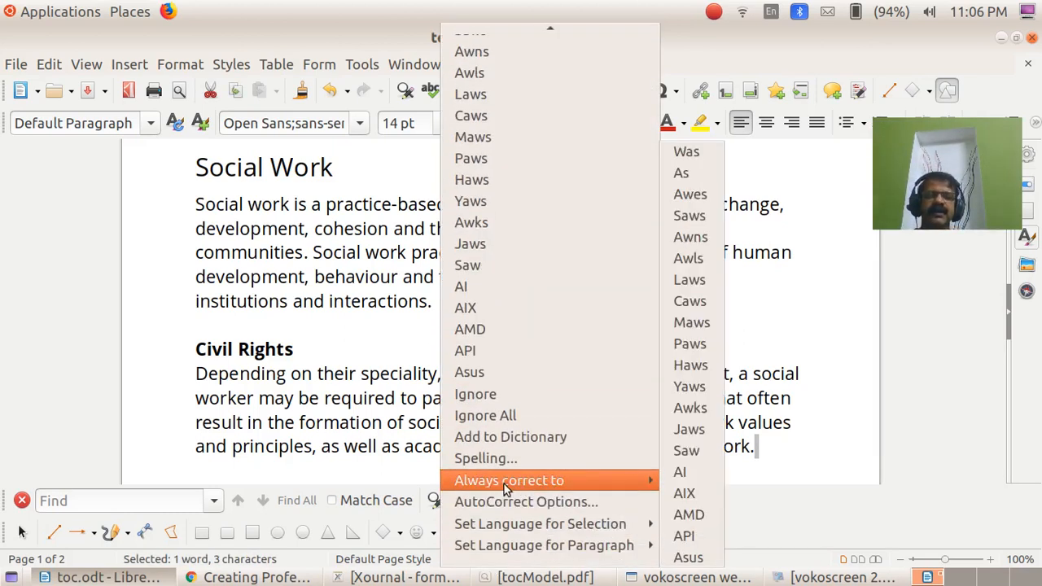
{"action": "left_click", "coordinate": [546, 506]}
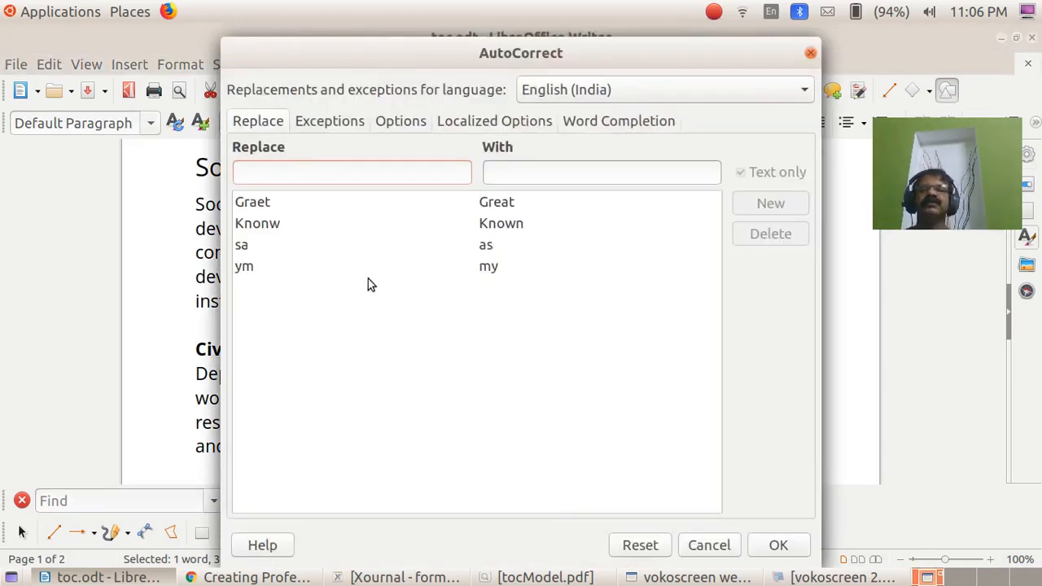
{"action": "left_click", "coordinate": [617, 88]}
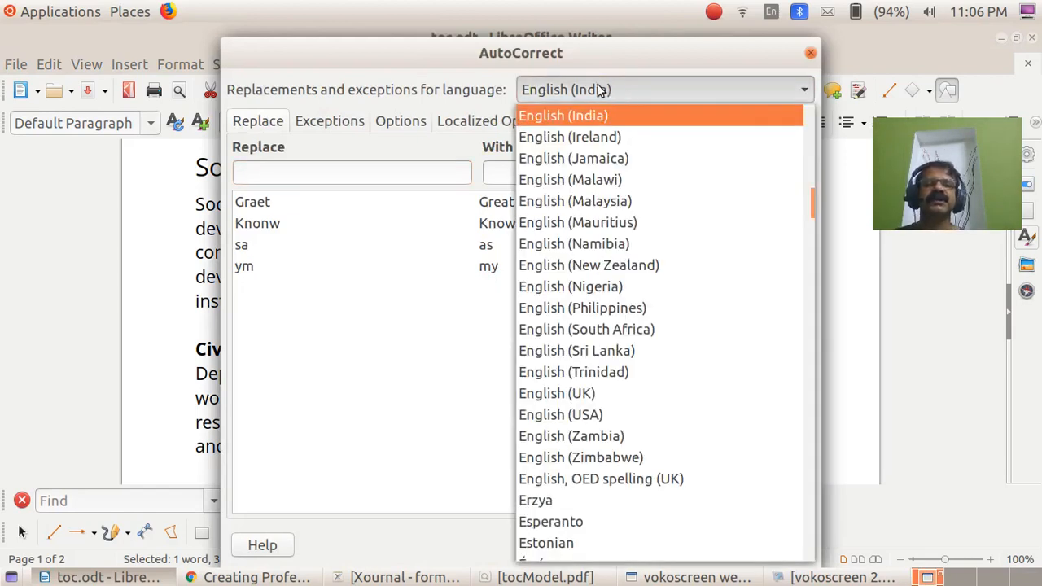
{"action": "left_click", "coordinate": [561, 394]}
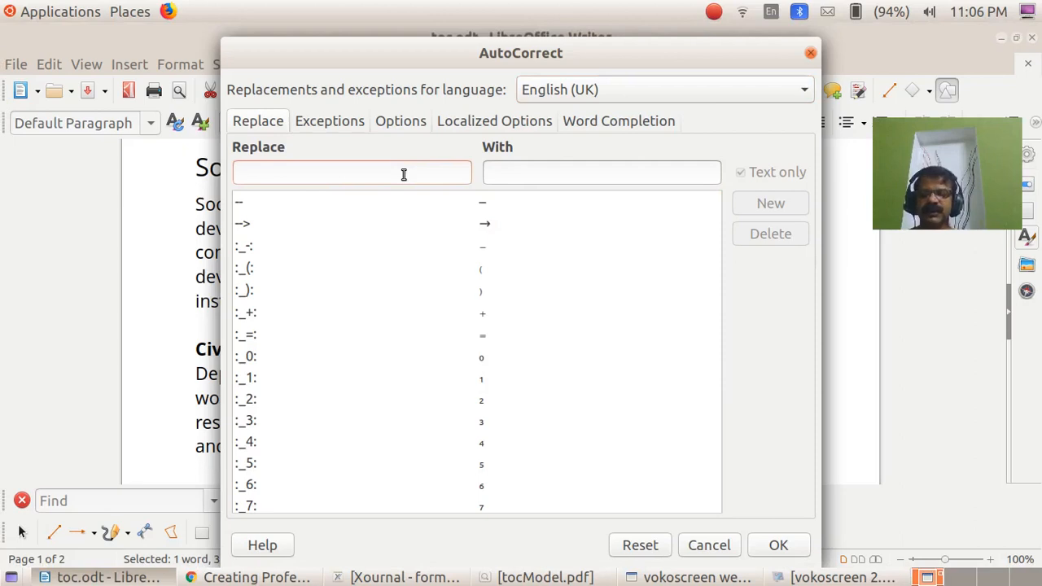
Step: Add an AutoCorrect entry that replaces "aws" with "was" and apply it
{"action": "type", "text": "aws"}
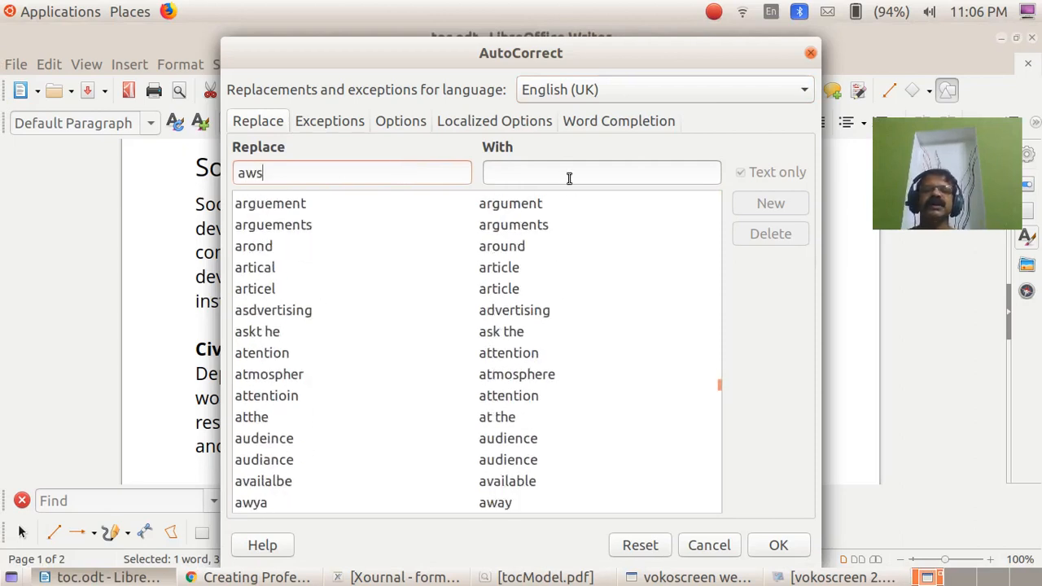
{"action": "left_click", "coordinate": [542, 169]}
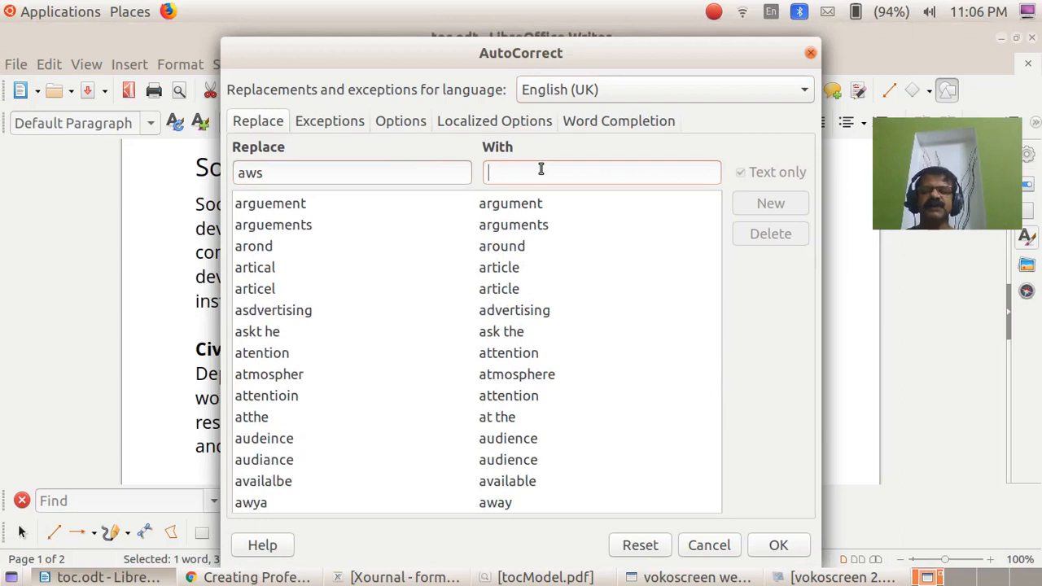
{"action": "type", "text": "was"}
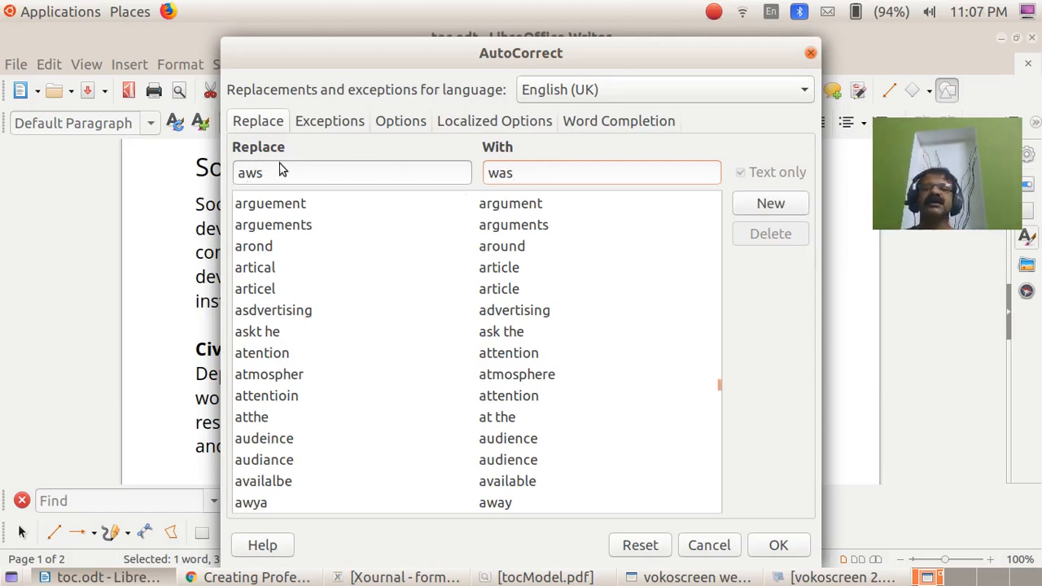
{"action": "double_click", "coordinate": [505, 175]}
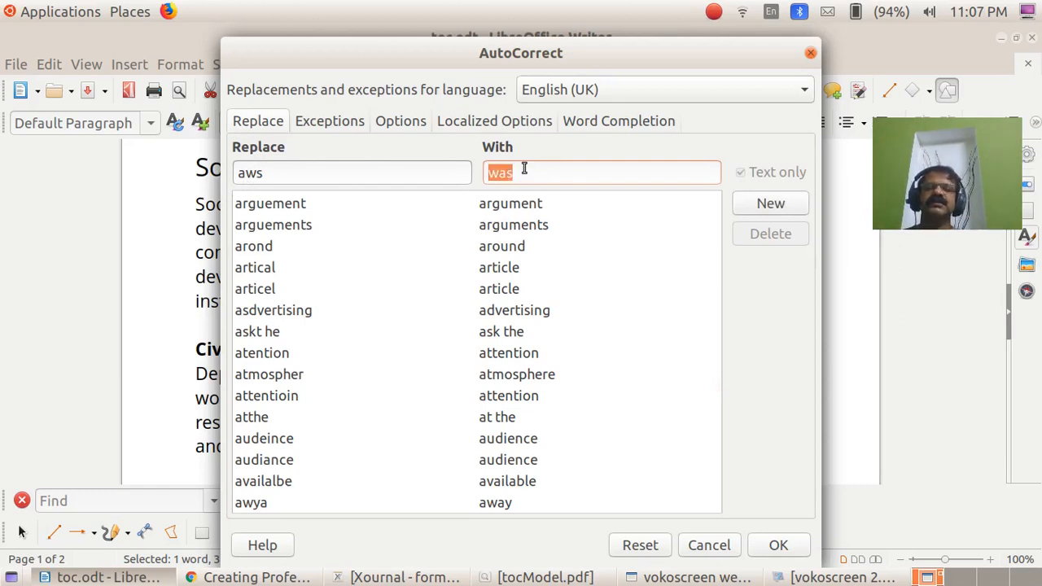
{"action": "double_click", "coordinate": [266, 173]}
{"action": "left_click", "coordinate": [521, 167]}
{"action": "left_click", "coordinate": [766, 204]}
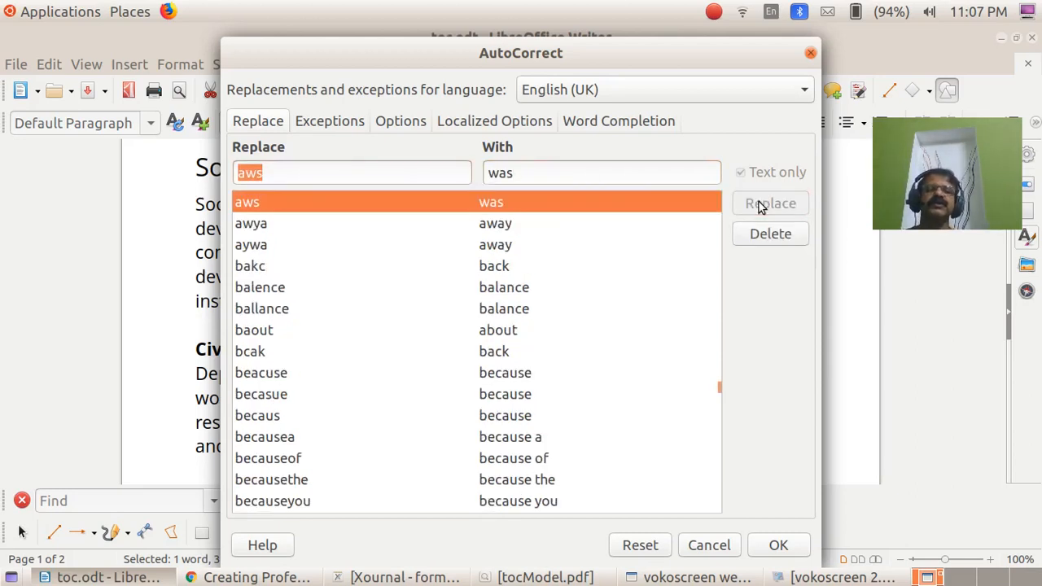
{"action": "left_click", "coordinate": [775, 546]}
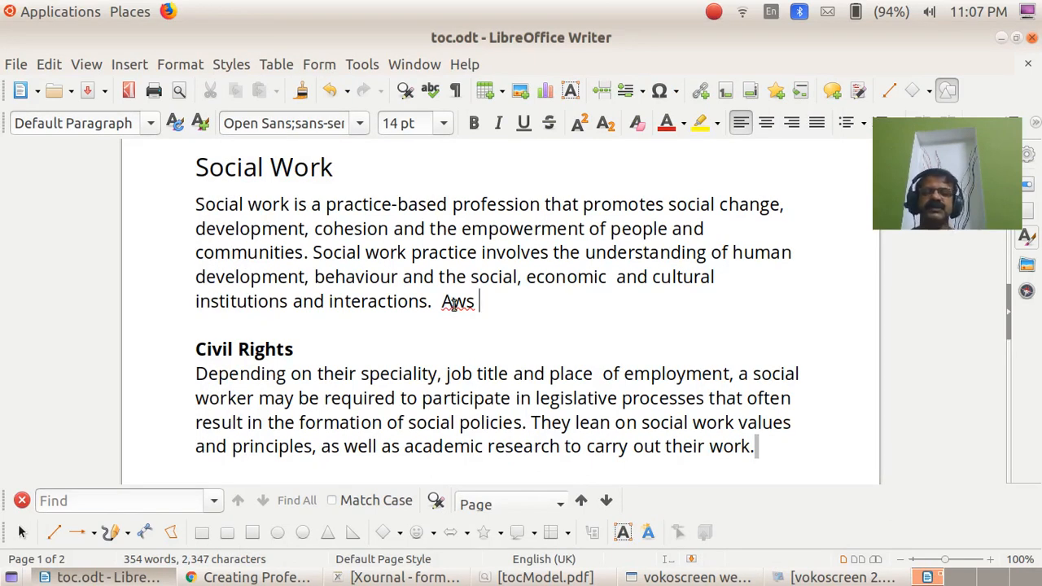
Step: Add an AutoCorrect entry that replaces "Aws" with "was" and trigger it on the flagged word ending the Social Work paragraph
{"action": "right_click", "coordinate": [454, 303]}
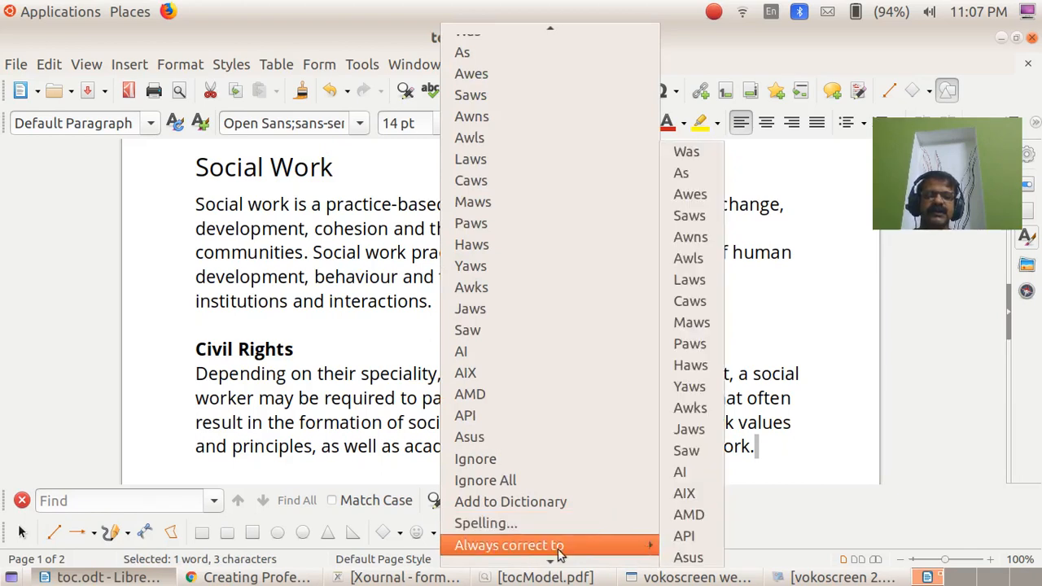
{"action": "mouse_move", "coordinate": [516, 481]}
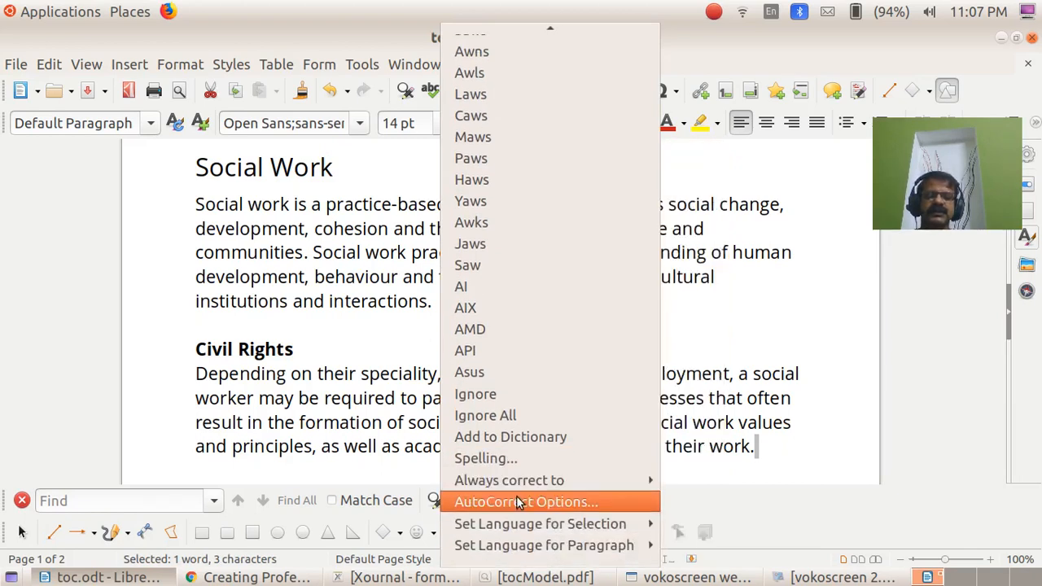
{"action": "left_click", "coordinate": [517, 500]}
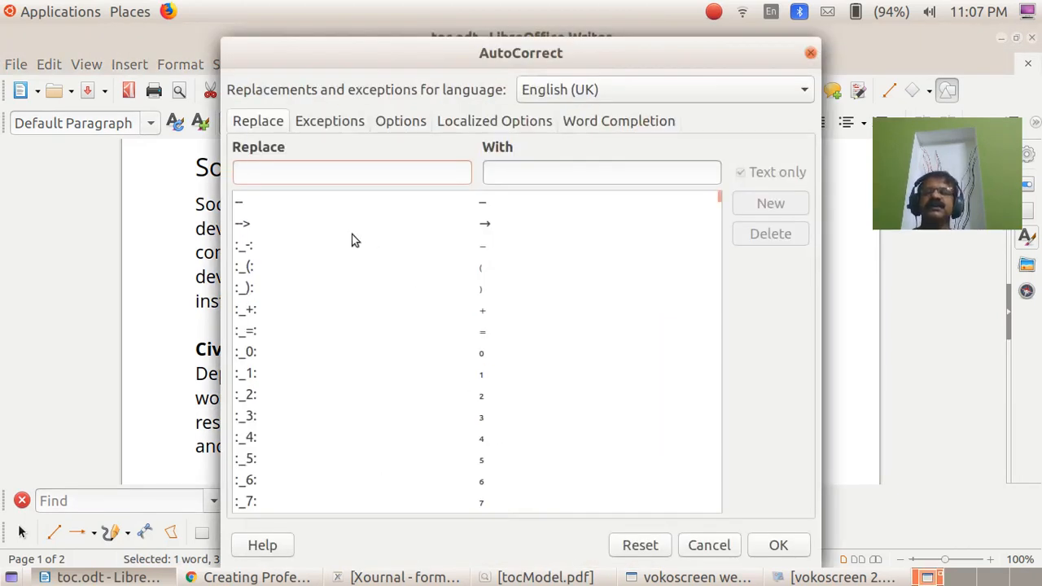
{"action": "type", "text": "A"}
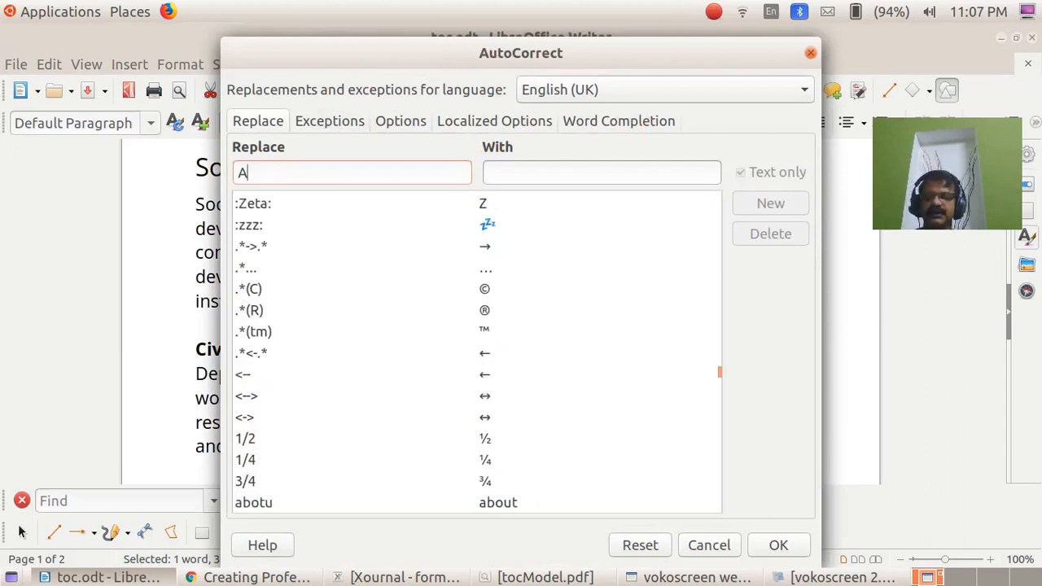
{"action": "type", "text": "ws"}
{"action": "left_click", "coordinate": [531, 174]}
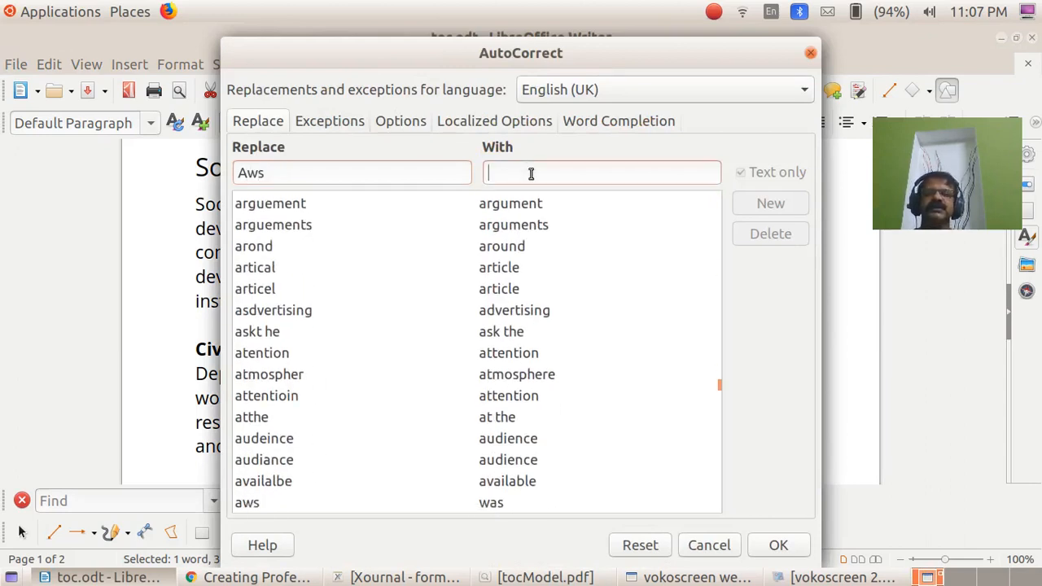
{"action": "type", "text": "was"}
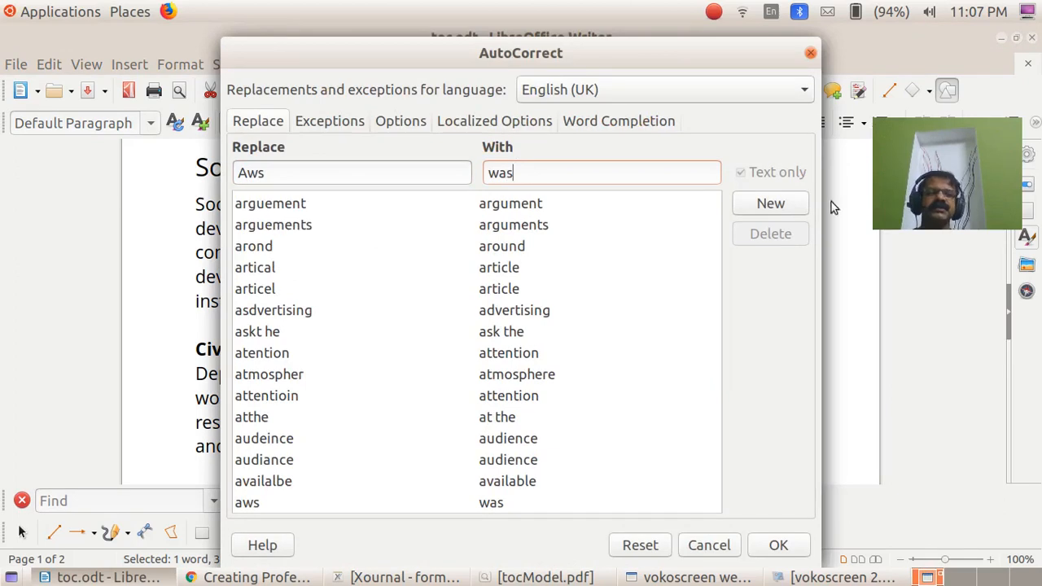
{"action": "left_click", "coordinate": [769, 204]}
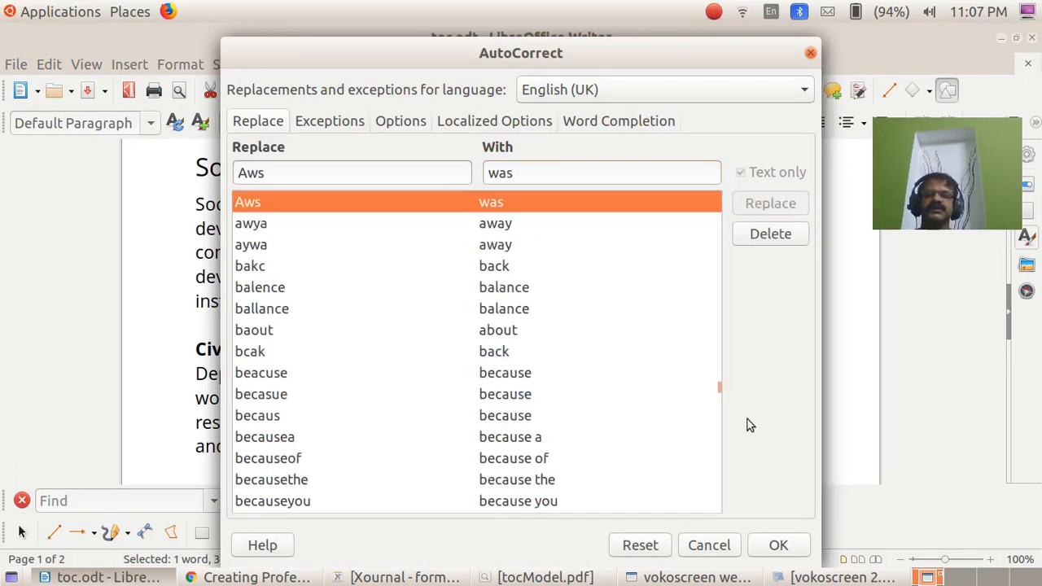
{"action": "left_click", "coordinate": [778, 544]}
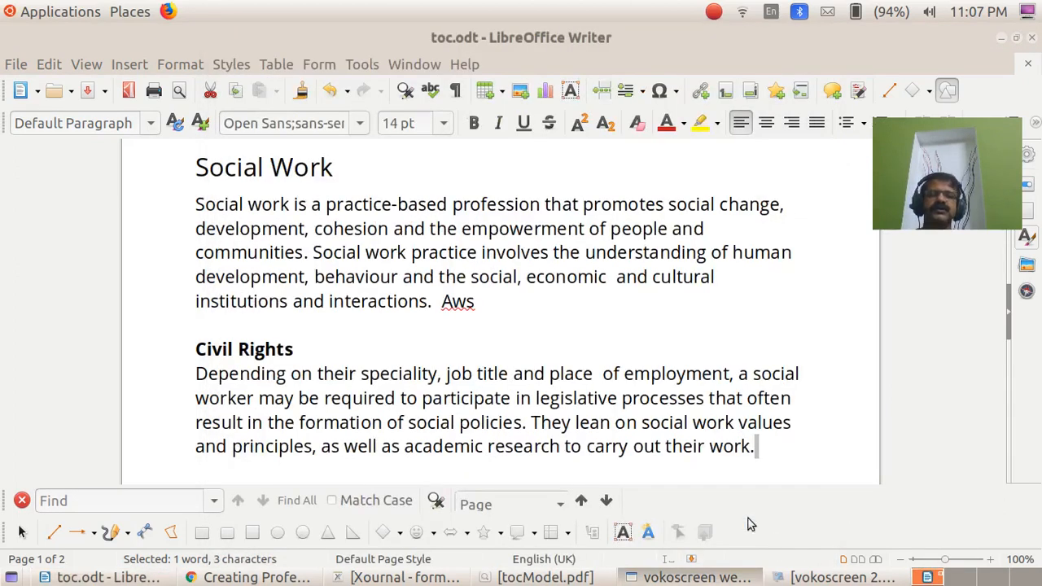
{"action": "left_click", "coordinate": [475, 305]}
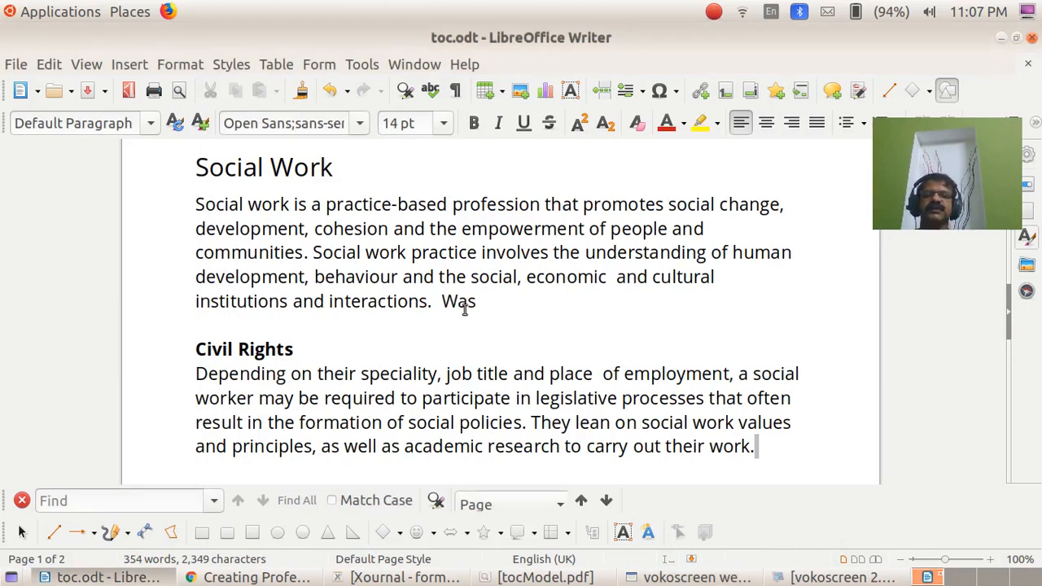
Step: Replace the test word "Was" with "the", and retype it as the misspelling "hte" to test AutoCorrect
{"action": "double_click", "coordinate": [467, 302]}
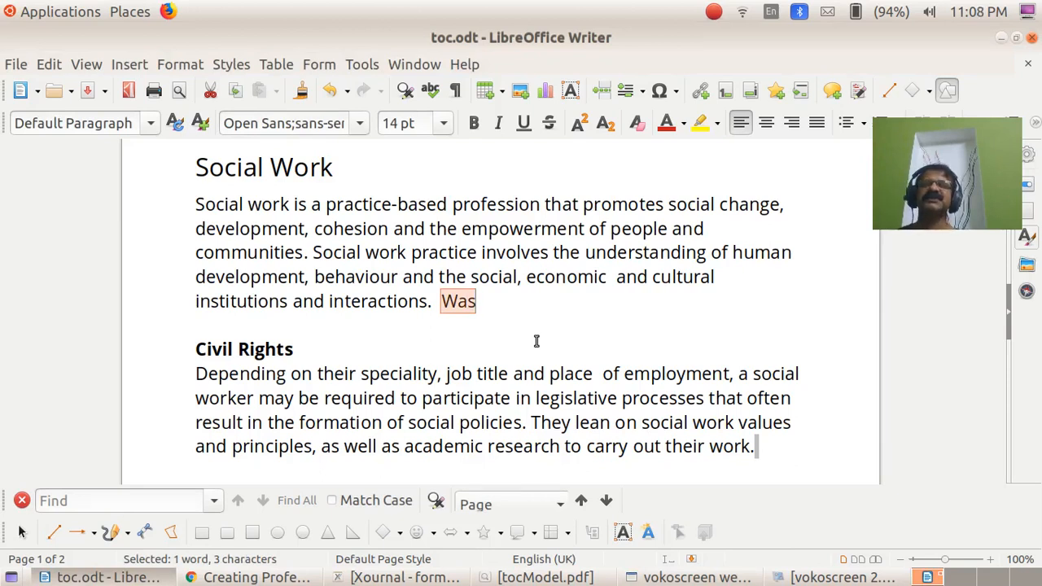
{"action": "type", "text": "the"}
{"action": "key", "text": "BackSpace"}
{"action": "key", "text": "BackSpace"}
{"action": "key", "text": "BackSpace"}
{"action": "key", "text": "BackSpace"}
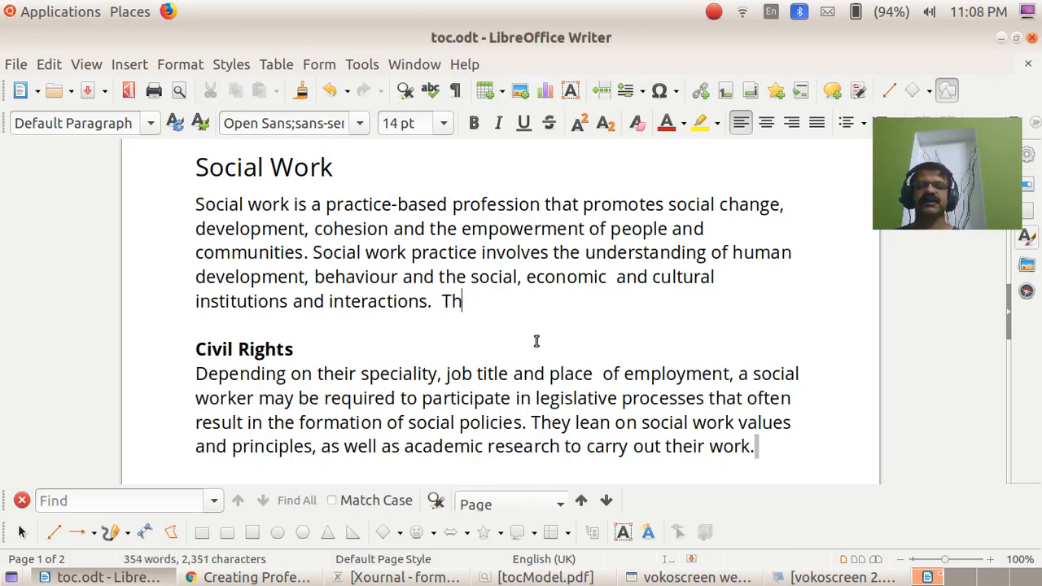
{"action": "type", "text": "ht"}
{"action": "type", "text": "e"}
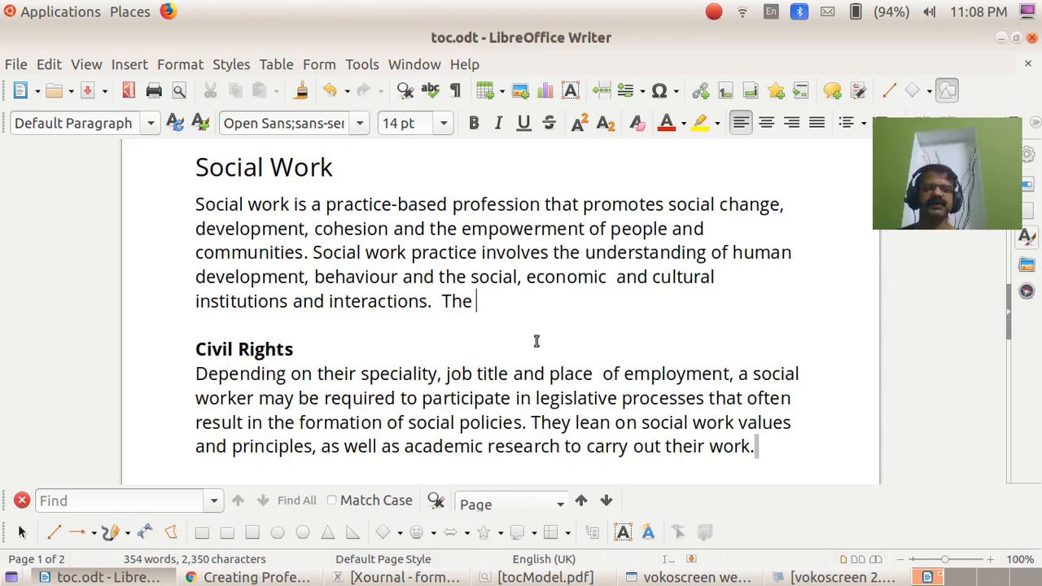
Step: Replace the test word "The" with "was", and retype it as the misspelling "aws" to test the new AutoCorrect entry
{"action": "key", "text": "BackSpace"}
{"action": "key", "text": "BackSpace"}
{"action": "key", "text": "BackSpace"}
{"action": "key", "text": "BackSpace"}
{"action": "type", "text": "was"}
{"action": "key", "text": "BackSpace"}
{"action": "key", "text": "BackSpace"}
{"action": "key", "text": "BackSpace"}
{"action": "type", "text": "aws"}
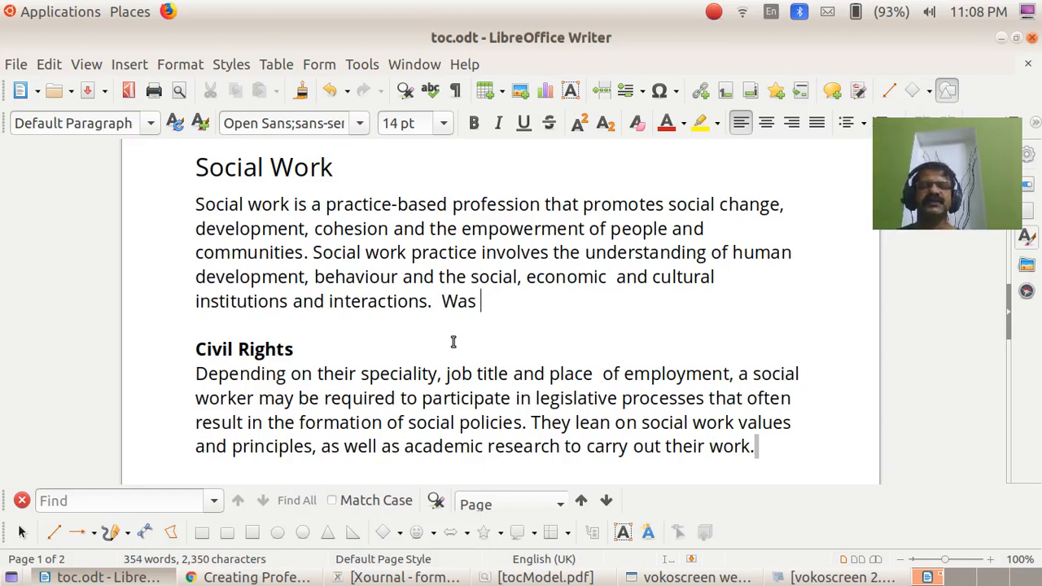
Step: Delete the test word "Was" from the end of the Social Work paragraph
{"action": "key", "text": "BackSpace"}
{"action": "key", "text": "BackSpace"}
{"action": "key", "text": "BackSpace"}
{"action": "key", "text": "BackSpace"}
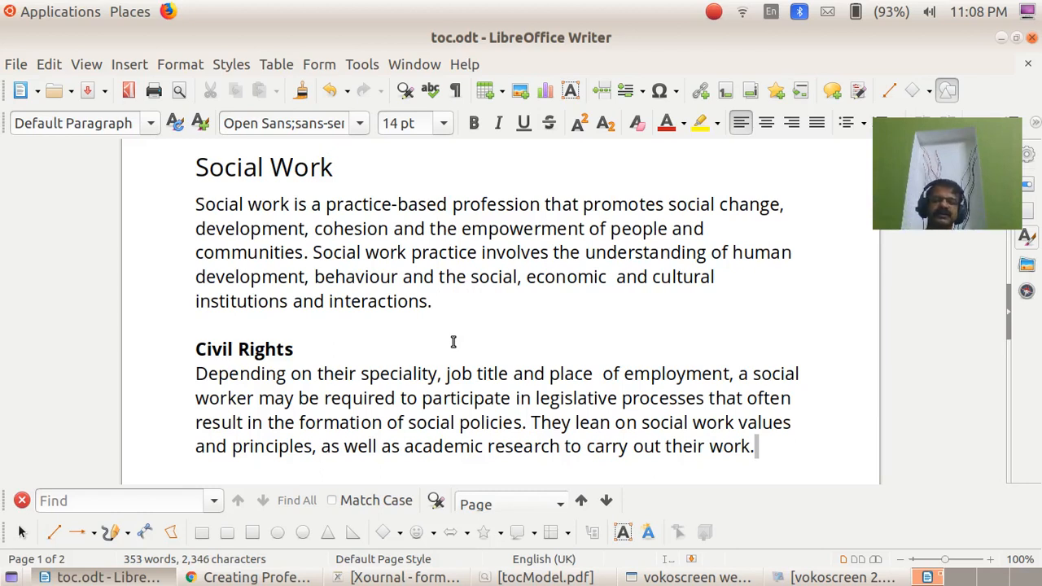
Step: Switch to the Creating Professional Documents notes in the browser and highlight the Add to dictionary and AutoCorrect feature points
{"action": "key", "text": "alt+Tab"}
{"action": "key", "text": "alt+Tab"}
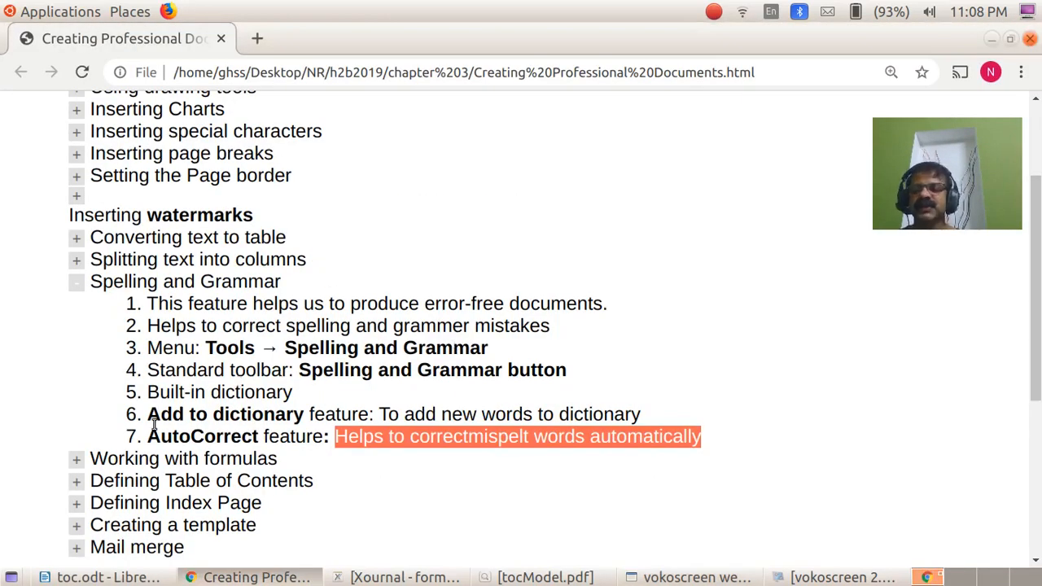
{"action": "left_click_drag", "start_coordinate": [149, 418], "coordinate": [308, 417]}
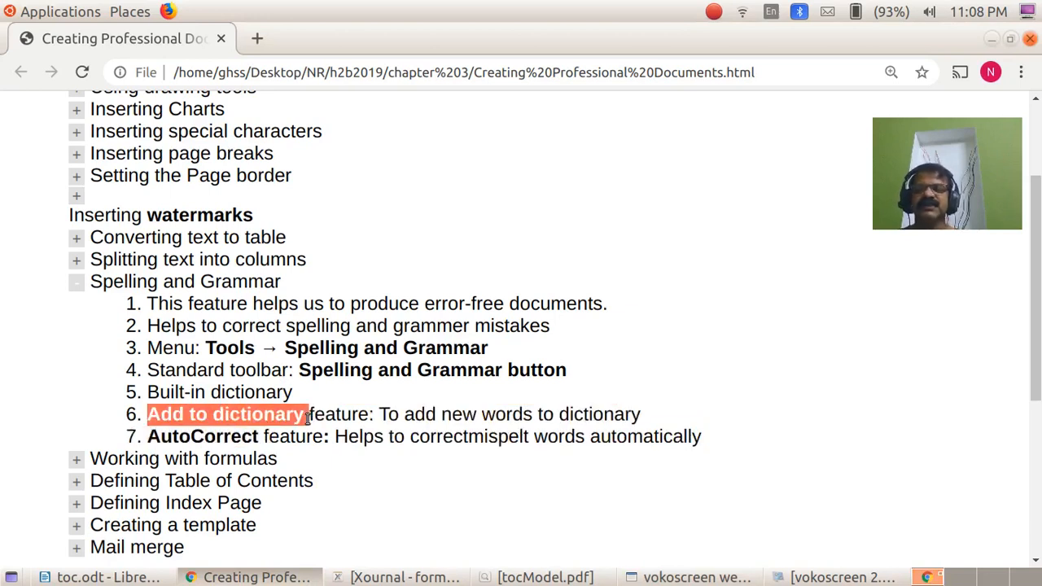
{"action": "left_click", "coordinate": [369, 417]}
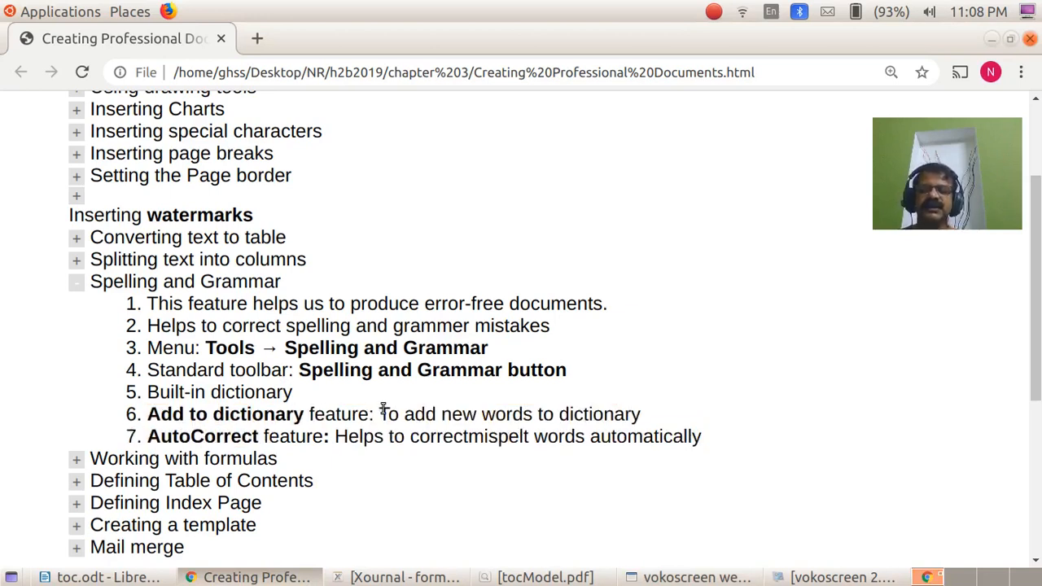
{"action": "left_click_drag", "start_coordinate": [380, 416], "coordinate": [649, 419]}
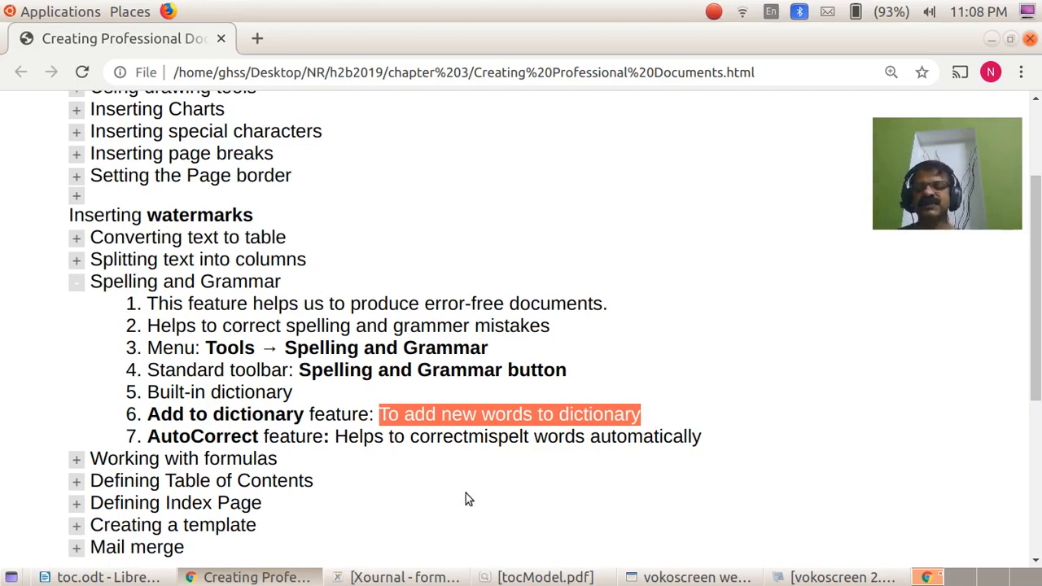
{"action": "left_click_drag", "start_coordinate": [142, 436], "coordinate": [322, 433]}
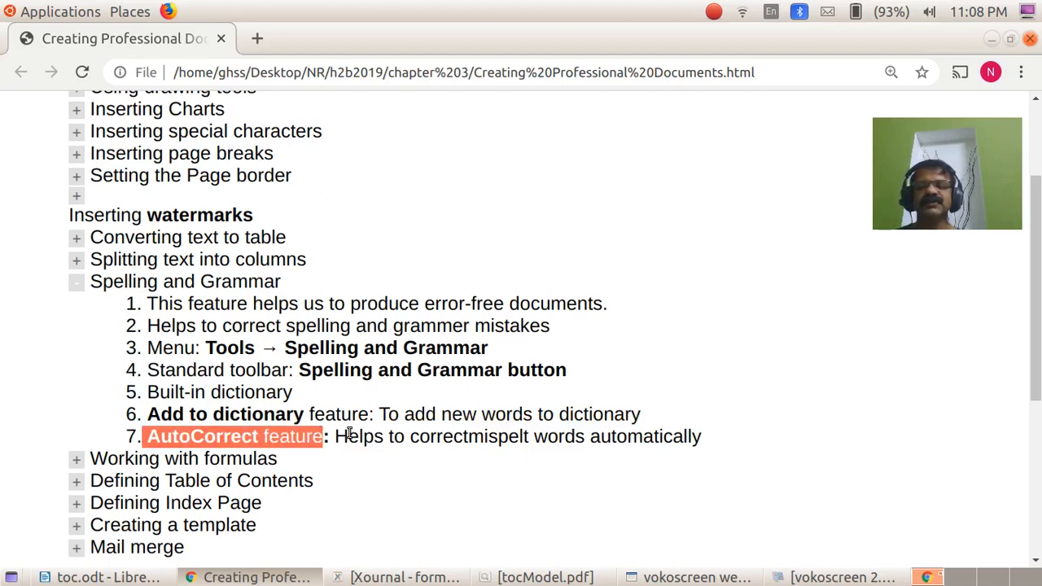
{"action": "double_click", "coordinate": [476, 438]}
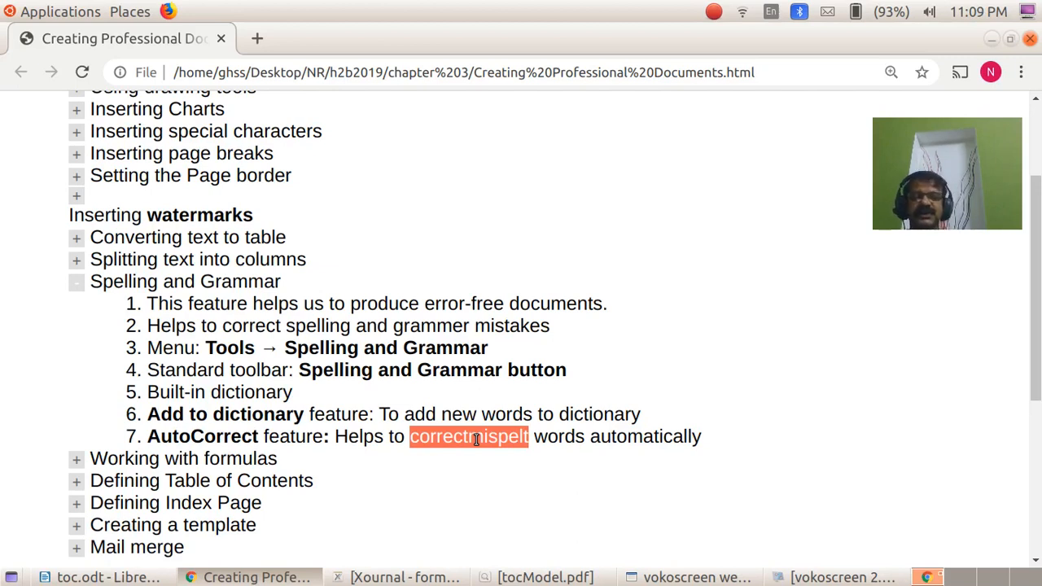
Step: Switch back to toc.odt in LibreOffice Writer, enter the test word "has" at the end of the Social Work paragraph and delete it
{"action": "key", "text": "alt+Tab"}
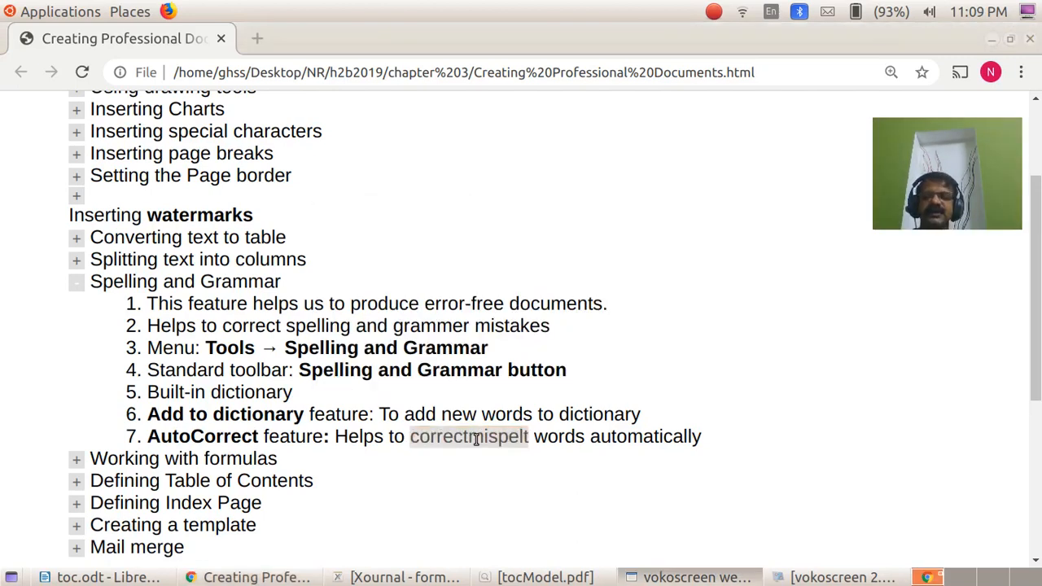
{"action": "key", "text": "alt+Tab"}
{"action": "key", "text": "alt+Tab"}
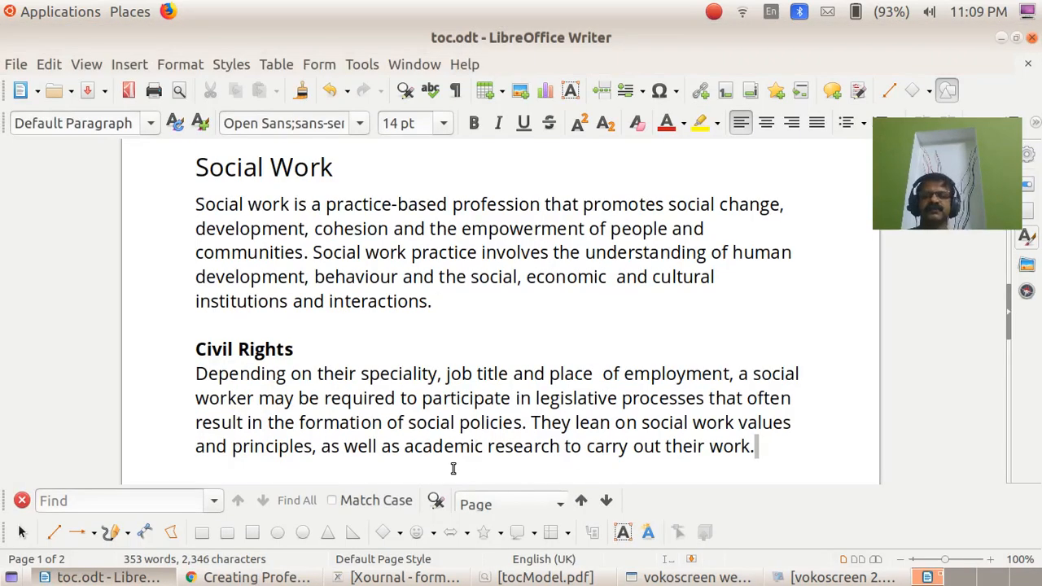
{"action": "type", "text": "has"}
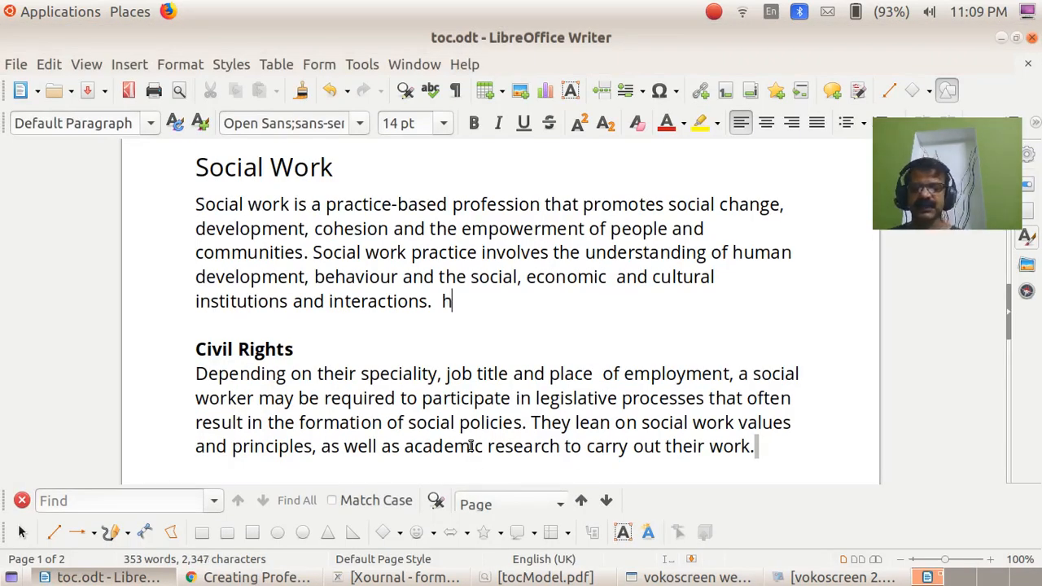
{"action": "key", "text": "BackSpace"}
{"action": "key", "text": "BackSpace"}
{"action": "key", "text": "BackSpace"}
{"action": "key", "text": "BackSpace"}
{"action": "key", "text": "BackSpace"}
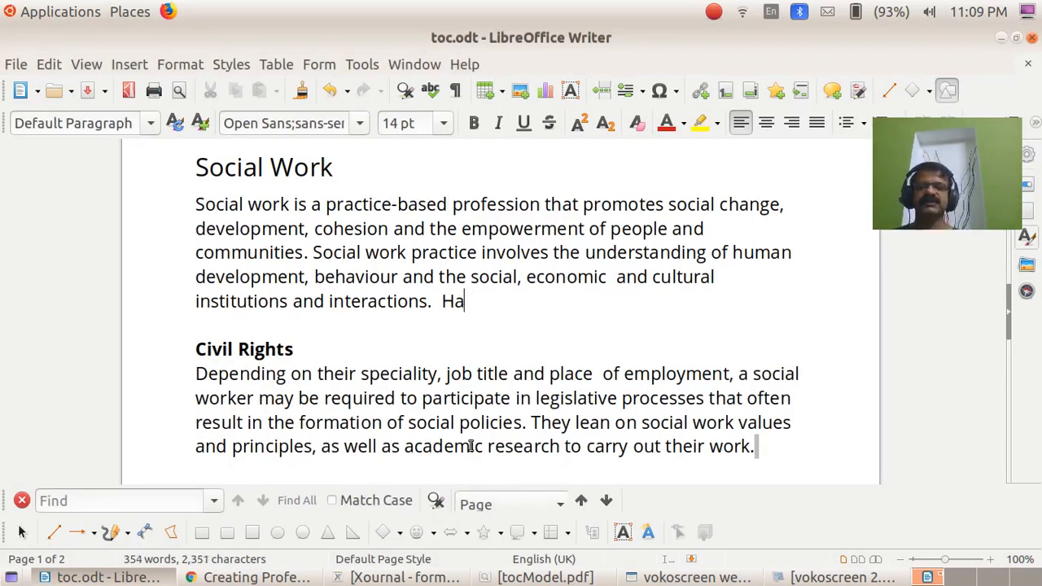
Step: Enter the lowercase misspelling "ahs" at the end of the Social Work paragraph
{"action": "type", "text": "sh"}
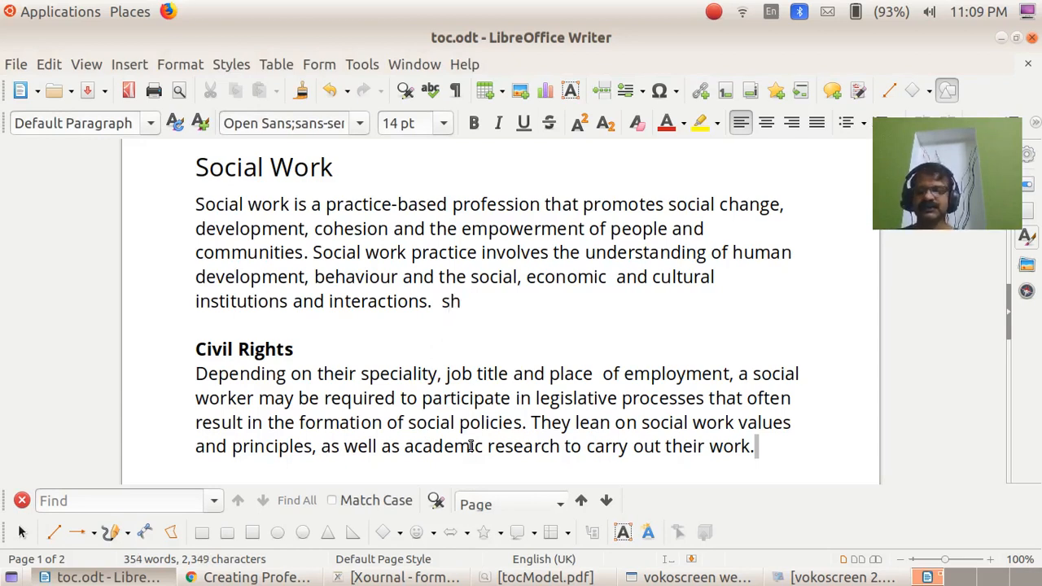
{"action": "key", "text": "BackSpace"}
{"action": "key", "text": "BackSpace"}
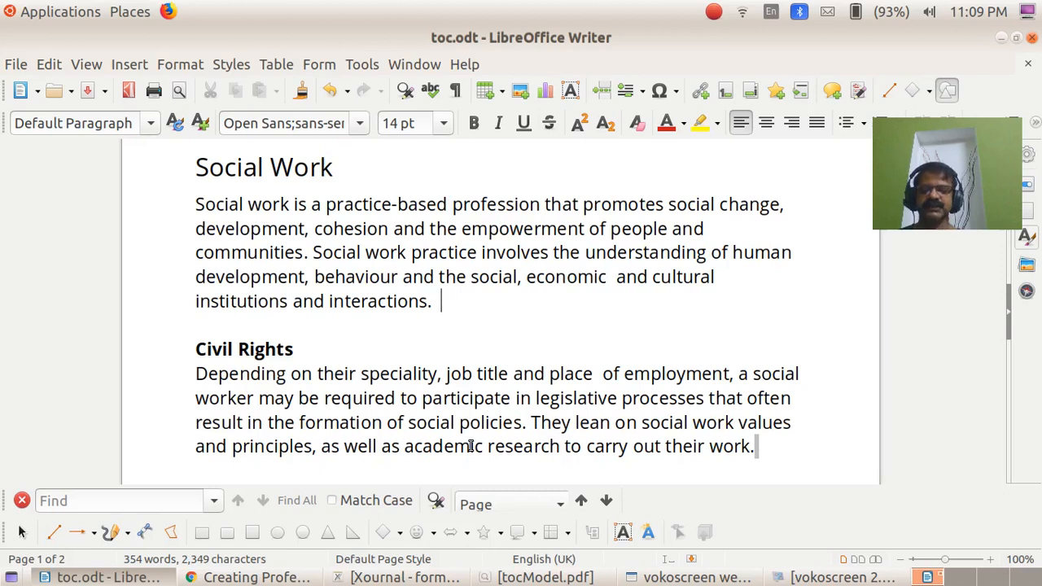
{"action": "type", "text": "ahs"}
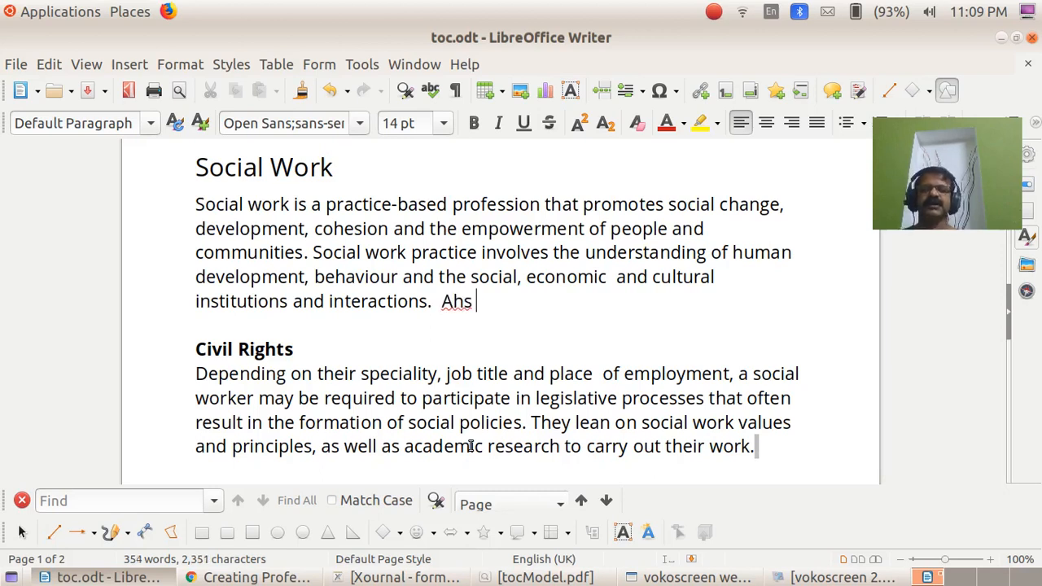
{"action": "key", "text": "BackSpace"}
{"action": "key", "text": "BackSpace"}
{"action": "key", "text": "BackSpace"}
{"action": "key", "text": "BackSpace"}
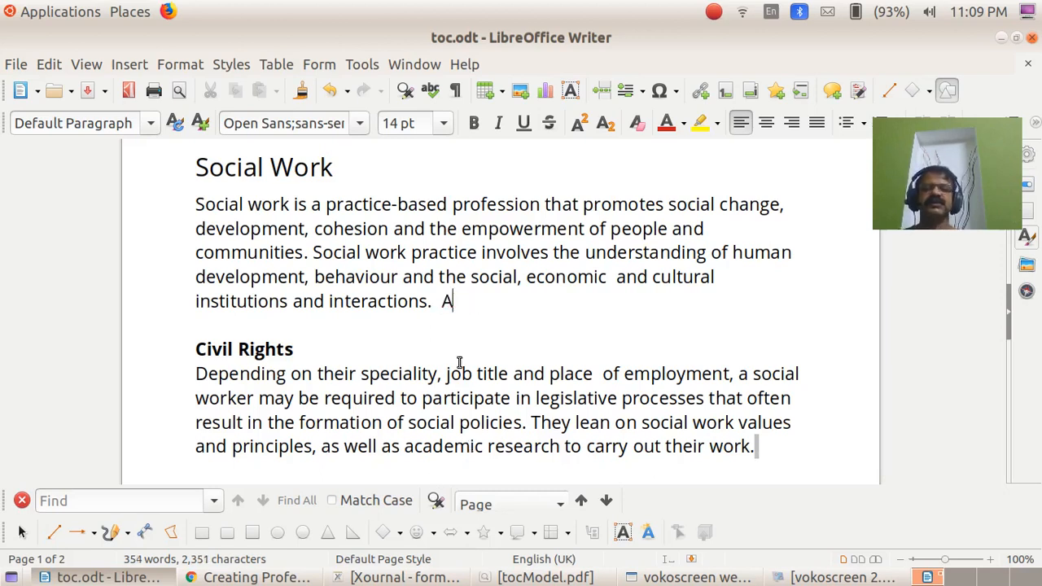
{"action": "type", "text": "ahs"}
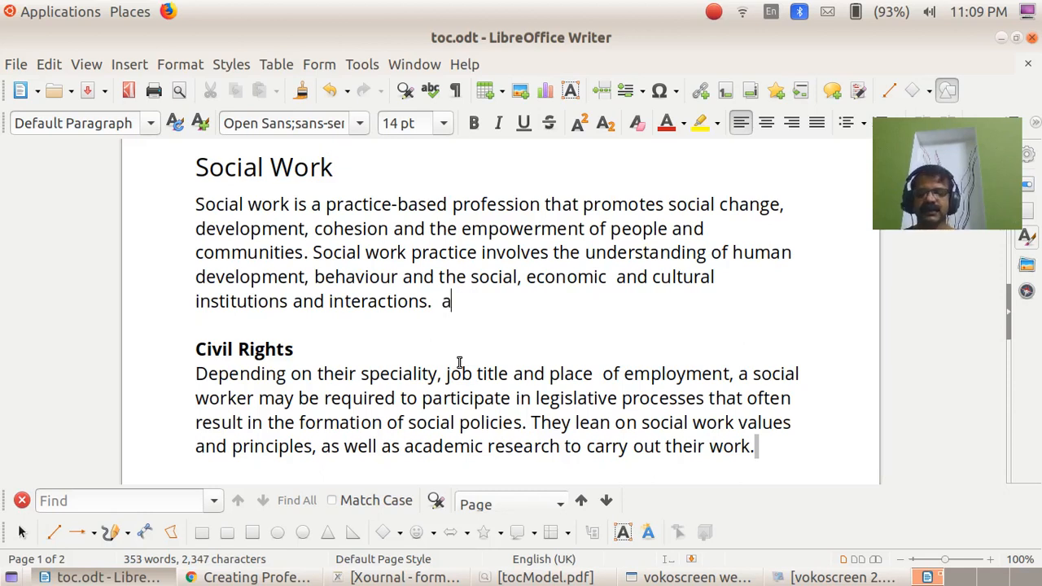
Step: Add an AutoCorrect replacement for English (UK) that replaces "ahs" with "has"
{"action": "right_click", "coordinate": [454, 300]}
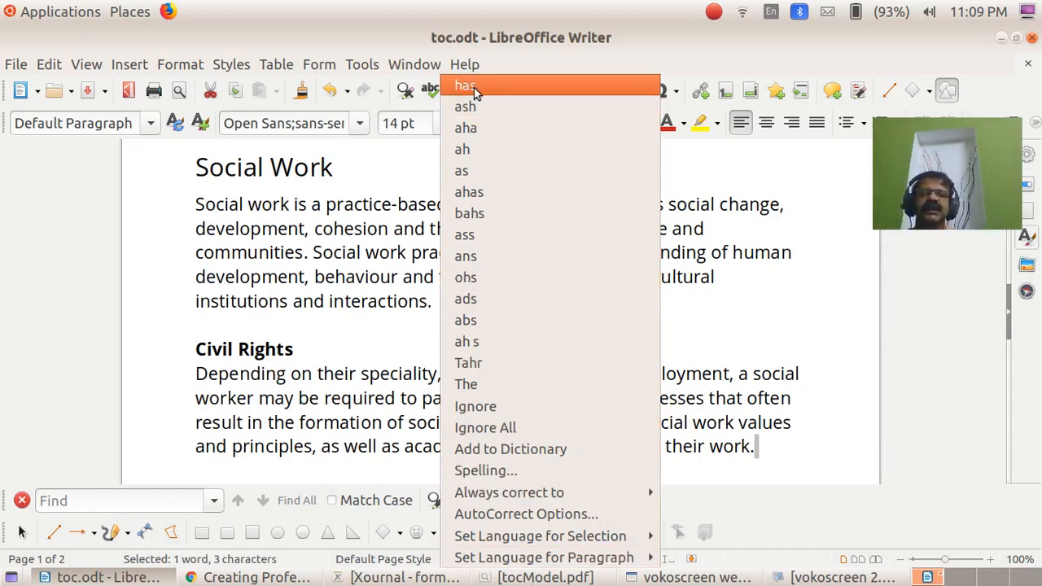
{"action": "mouse_move", "coordinate": [548, 499]}
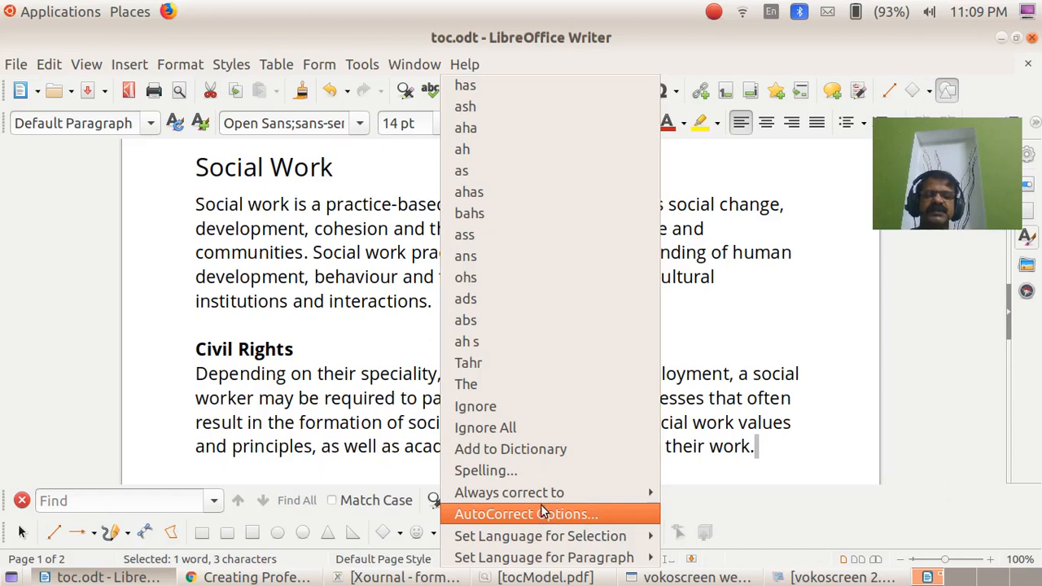
{"action": "mouse_move", "coordinate": [499, 495]}
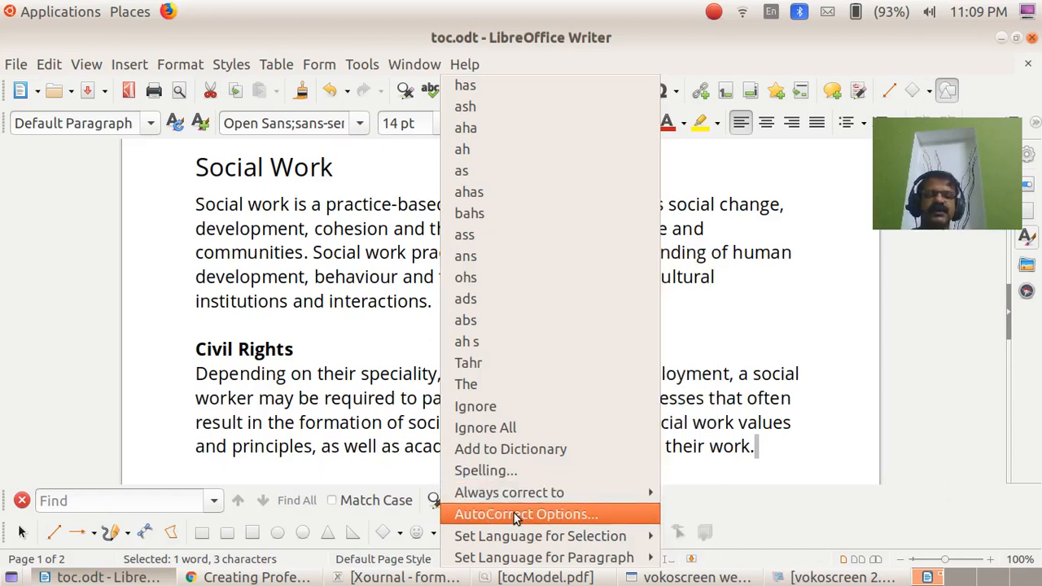
{"action": "left_click", "coordinate": [579, 512]}
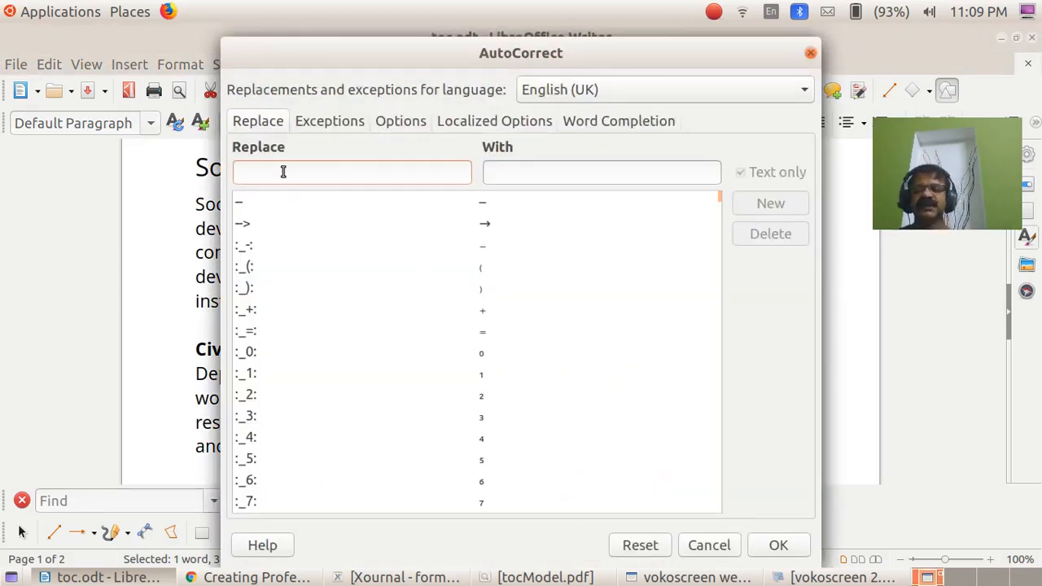
{"action": "type", "text": "ahs"}
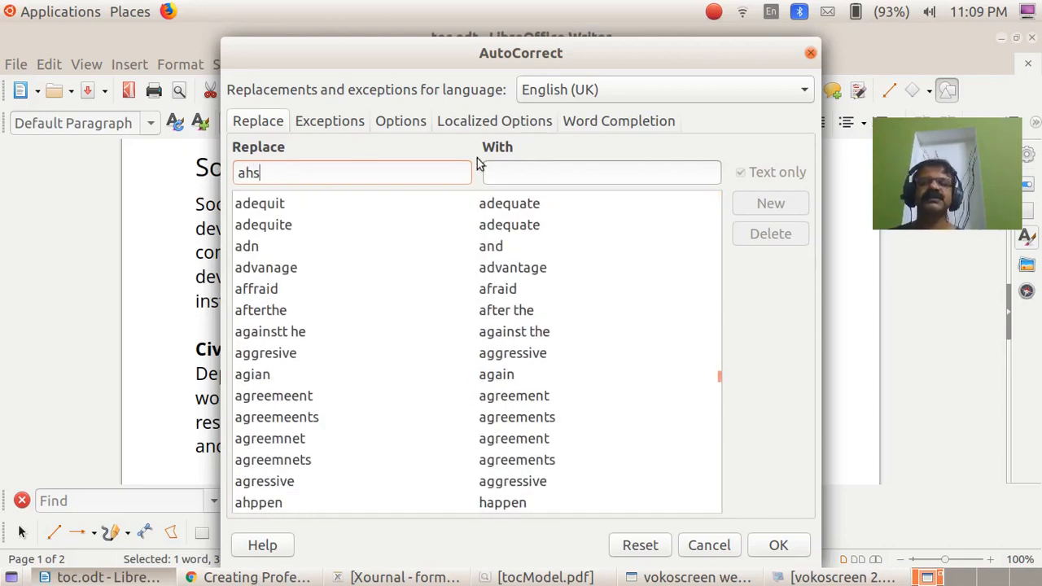
{"action": "left_click", "coordinate": [517, 170]}
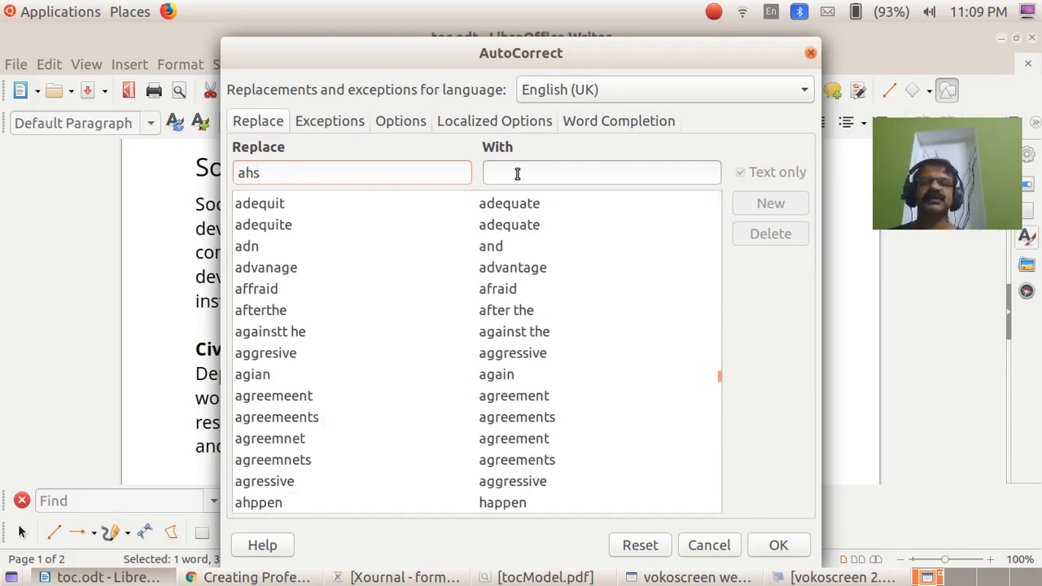
{"action": "type", "text": "has"}
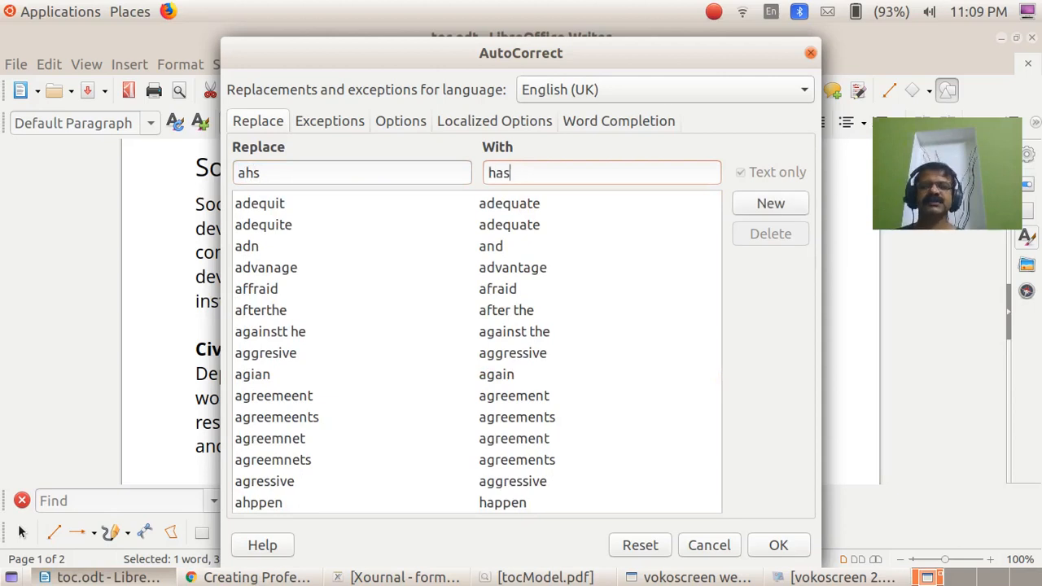
{"action": "left_click", "coordinate": [769, 204]}
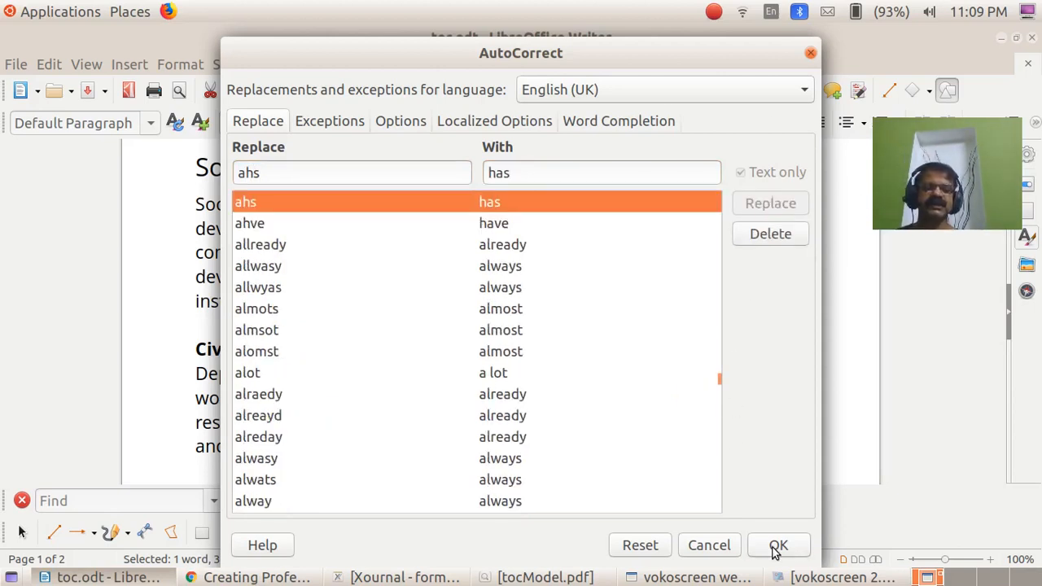
{"action": "left_click", "coordinate": [778, 546]}
Step: Delete the test word "Has" from the end of the Social Work paragraph
{"action": "left_click", "coordinate": [472, 301]}
{"action": "double_click", "coordinate": [463, 301]}
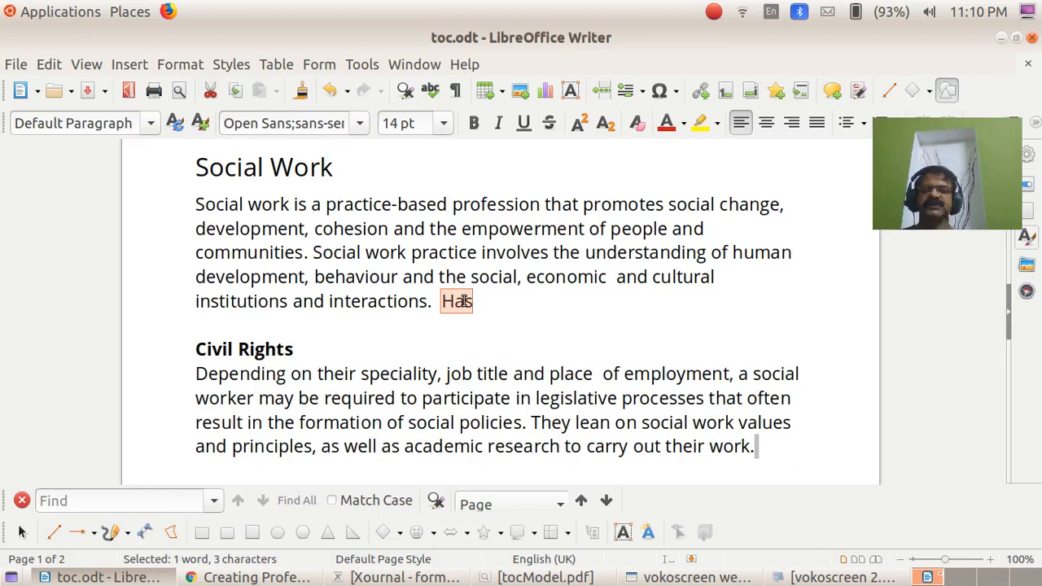
{"action": "key", "text": "Delete"}
Step: Enter the test word "Practise" at the end of the Social Work paragraph and delete it
{"action": "type", "text": "practice-based"}
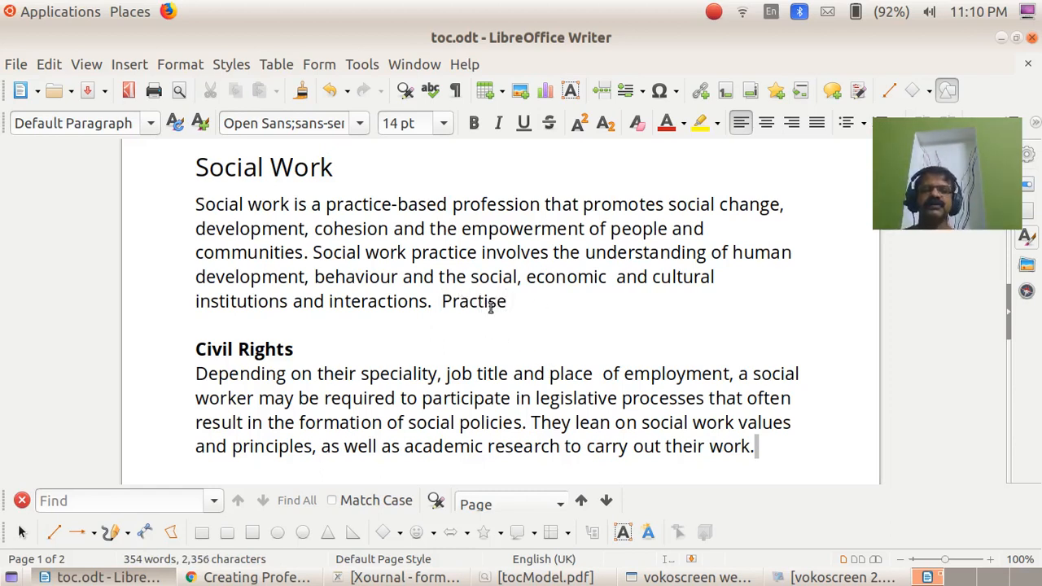
{"action": "double_click", "coordinate": [490, 306]}
{"action": "key", "text": "BackSpace"}
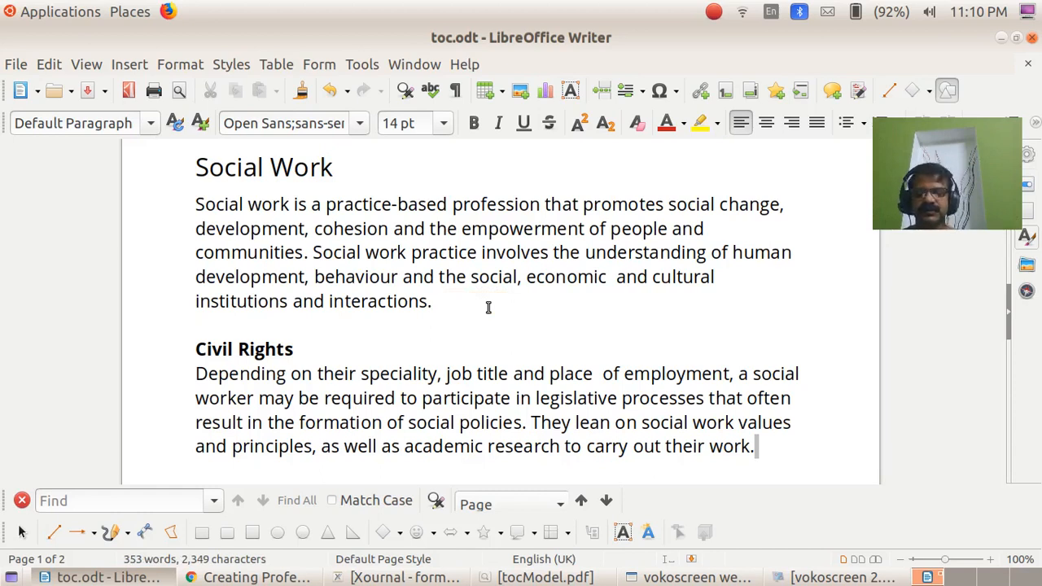
Step: Enter the misspelling "Cource" at the end of the Social Work paragraph and set it to always correct to "Course"
{"action": "type", "text": "cource"}
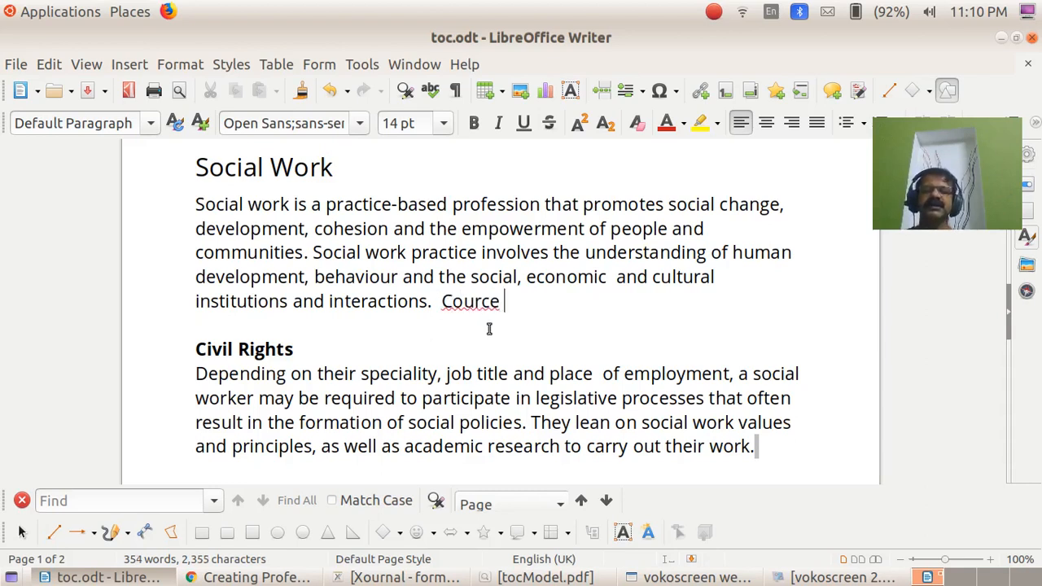
{"action": "right_click", "coordinate": [469, 311]}
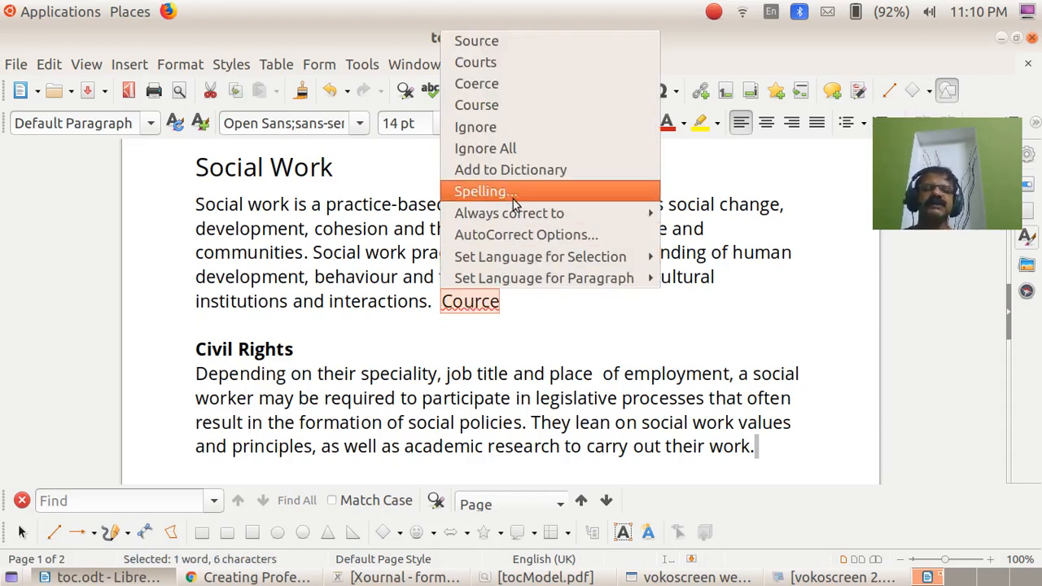
{"action": "mouse_move", "coordinate": [521, 213]}
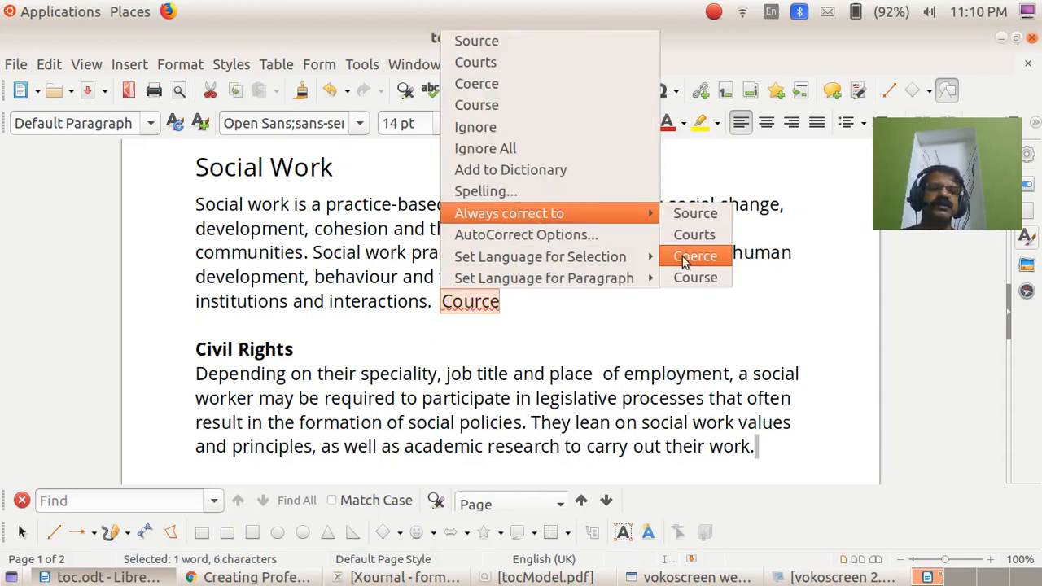
{"action": "left_click", "coordinate": [701, 279]}
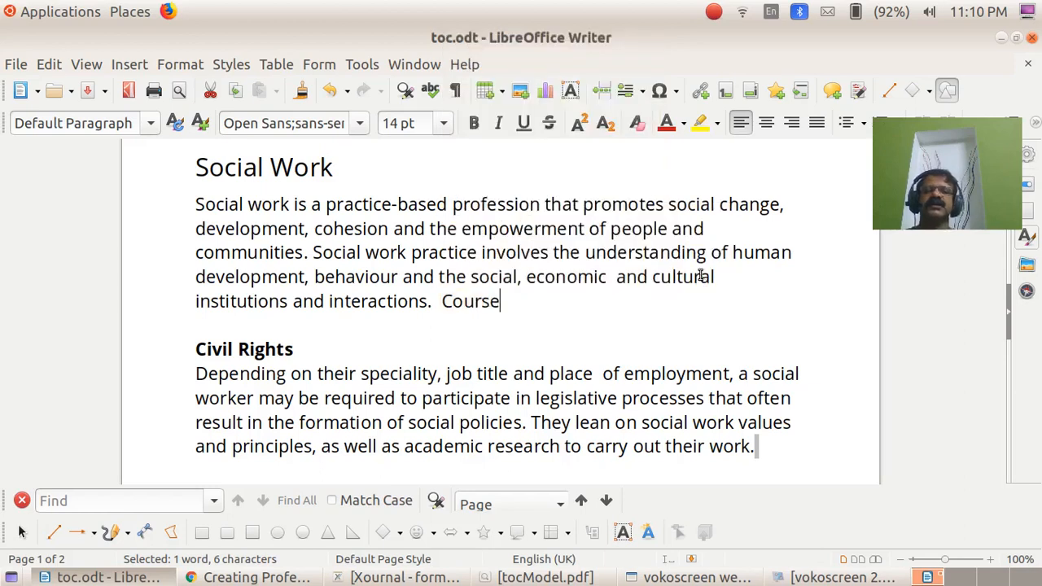
Step: Enter the lowercase misspelling "cource" after the test word "Course"
{"action": "type", "text": "Course  co"}
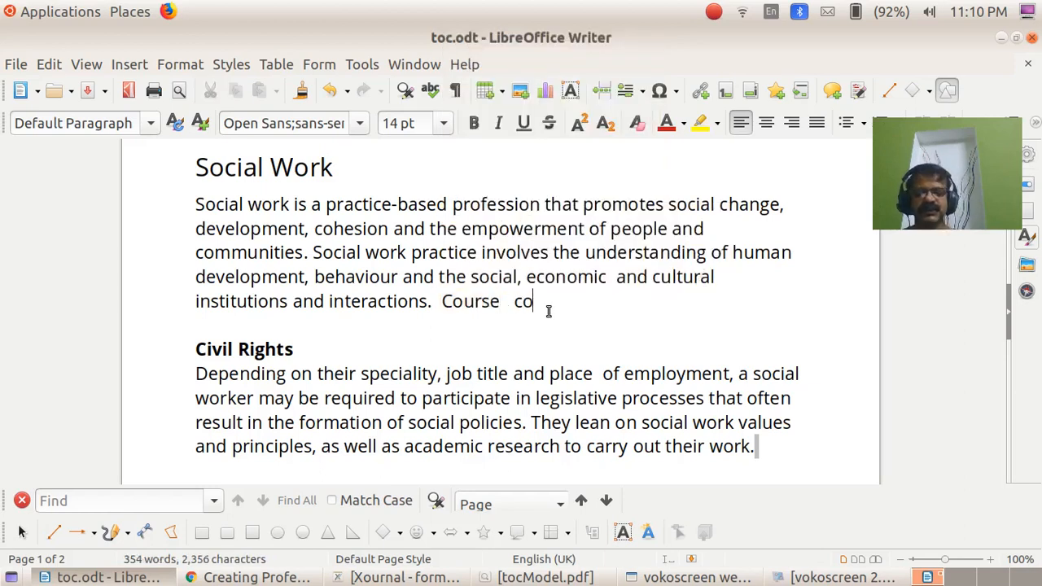
{"action": "type", "text": "urce"}
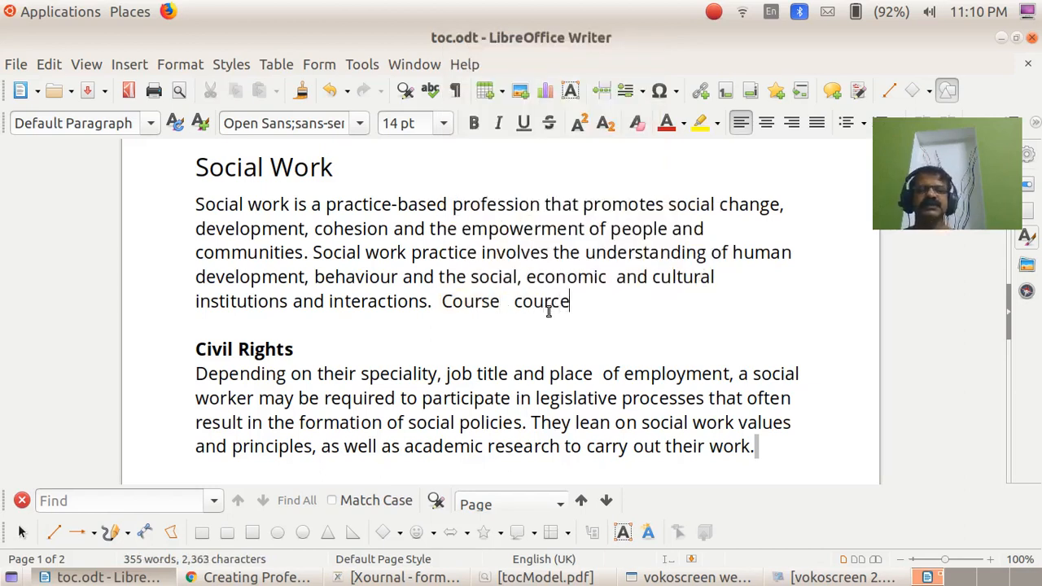
{"action": "left_click", "coordinate": [453, 304]}
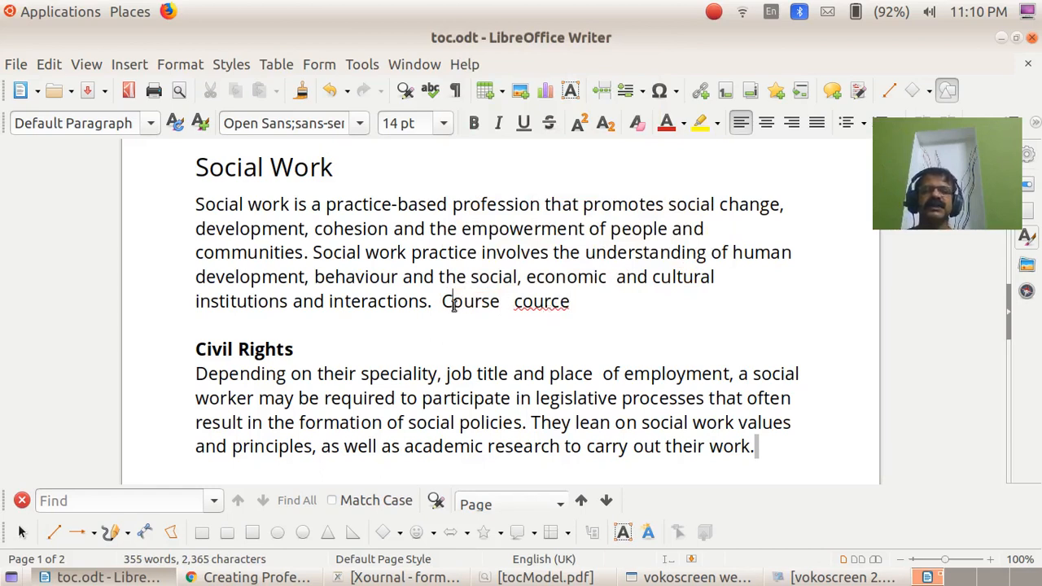
Step: Change the first letter of "cource" to a capital C and move the cursor back across the word to test AutoCorrect
{"action": "left_click", "coordinate": [523, 304]}
{"action": "key", "text": "BackSpace"}
{"action": "type", "text": "C"}
{"action": "key", "text": "End"}
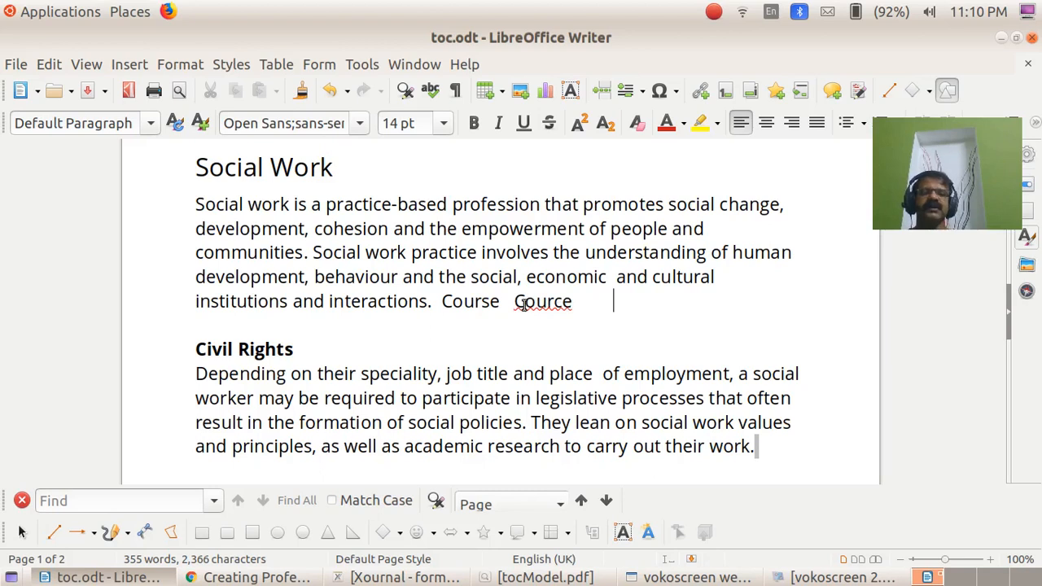
{"action": "key", "text": "Left"}
{"action": "key", "text": "Left"}
{"action": "key", "text": "Left"}
{"action": "key", "text": "Left"}
{"action": "key", "text": "Left"}
{"action": "key", "text": "Left"}
{"action": "key", "text": "Left"}
{"action": "key", "text": "Left"}
{"action": "key", "text": "Left"}
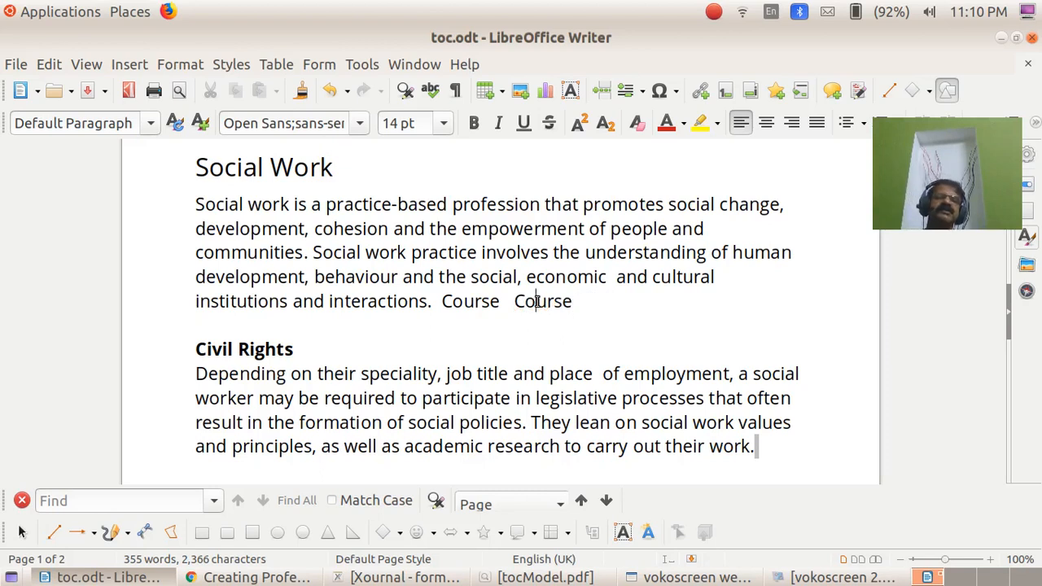
Step: Delete both "Course" test words from the end of the Social Work paragraph
{"action": "double_click", "coordinate": [538, 301]}
{"action": "key", "text": "shift+Left"}
{"action": "key", "text": "Right"}
{"action": "key", "text": "Right"}
{"action": "key", "text": "shift+Left"}
{"action": "key", "text": "shift+Left"}
{"action": "key", "text": "shift+Left"}
{"action": "key", "text": "shift+Left"}
{"action": "key", "text": "shift+Left"}
{"action": "key", "text": "shift+Left"}
{"action": "key", "text": "shift+Left"}
{"action": "key", "text": "shift+Left"}
{"action": "key", "text": "shift+Left"}
{"action": "key", "text": "shift+Left"}
{"action": "key", "text": "shift+Left"}
{"action": "key", "text": "shift+Left"}
{"action": "key", "text": "shift+Left"}
{"action": "key", "text": "shift+Left"}
{"action": "key", "text": "shift+Left"}
{"action": "key", "text": "shift+Left"}
{"action": "key", "text": "shift+Left"}
{"action": "key", "text": "shift+Left"}
{"action": "key", "text": "shift+Left"}
{"action": "key", "text": "shift+Left"}
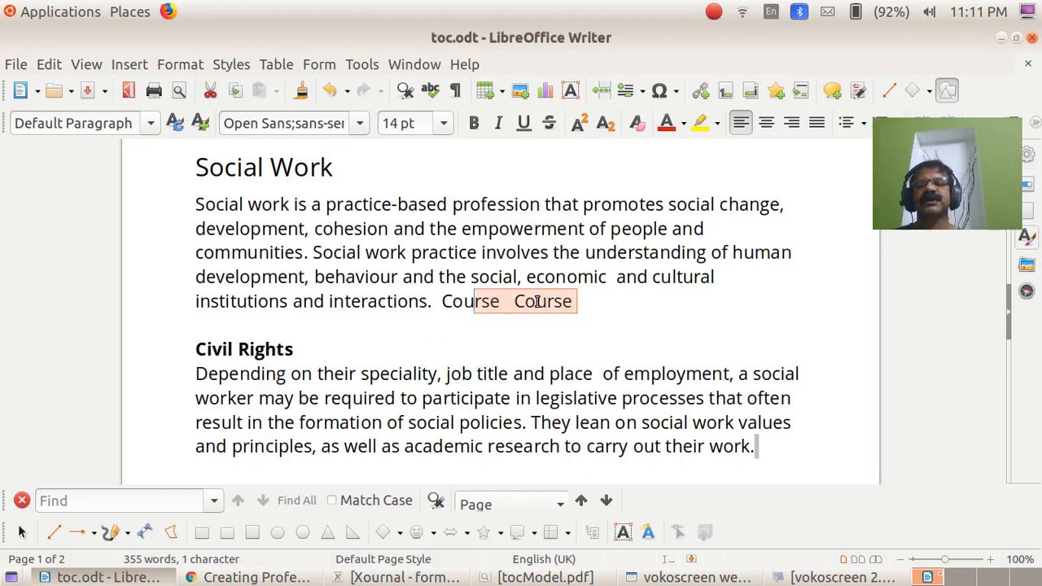
{"action": "key", "text": "shift+Right"}
{"action": "key", "text": "shift+Right"}
{"action": "key", "text": "shift+Right"}
{"action": "key", "text": "shift+Right"}
{"action": "key", "text": "Delete"}
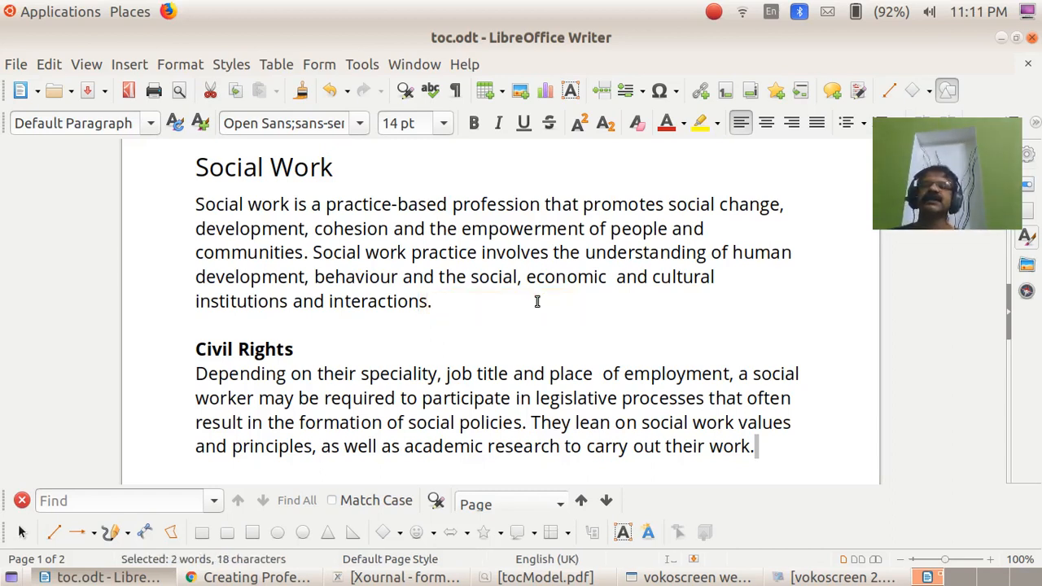
Step: Switch to the Creating Professional Documents notes in the browser, collapse Spelling and Grammar and expand Working with formulas
{"action": "key", "text": "alt+Tab"}
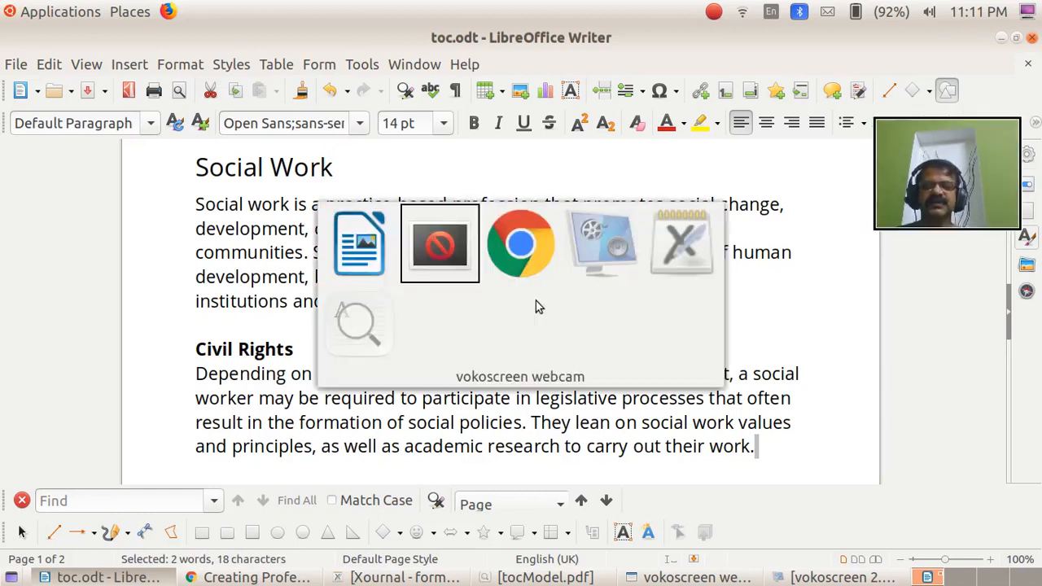
{"action": "key", "text": "alt+Tab"}
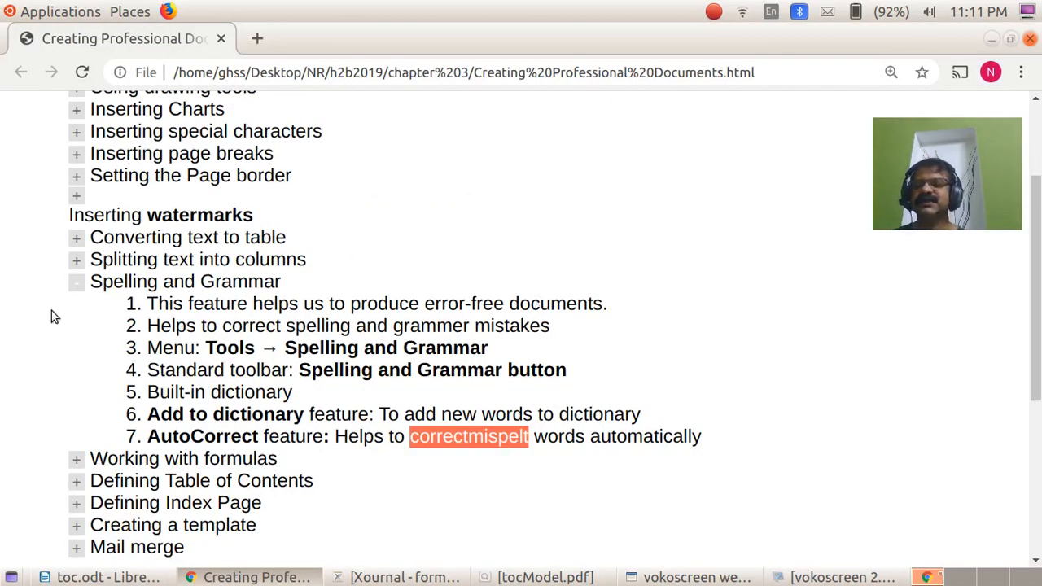
{"action": "left_click", "coordinate": [76, 285]}
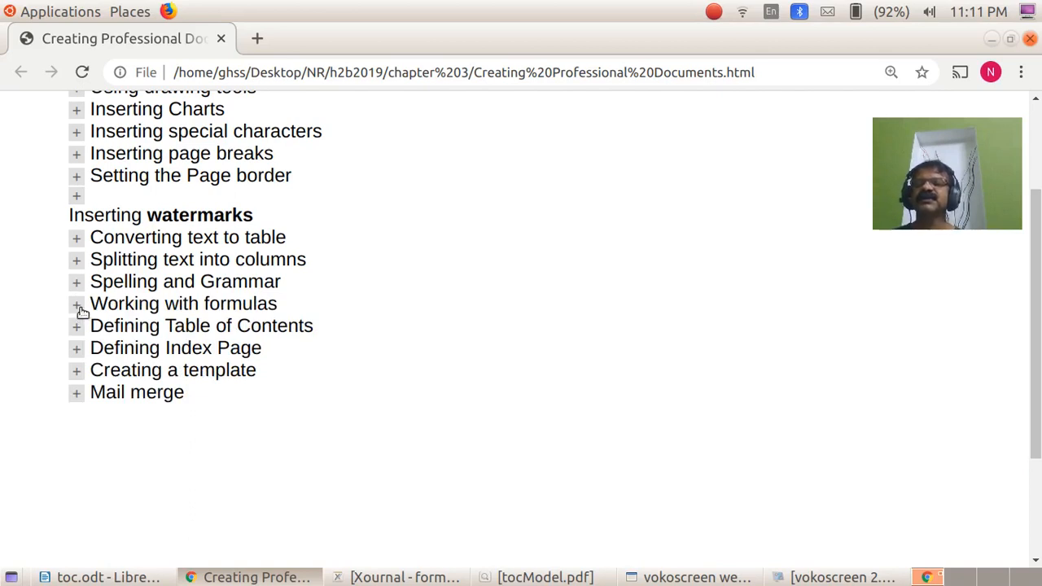
{"action": "left_click", "coordinate": [81, 308]}
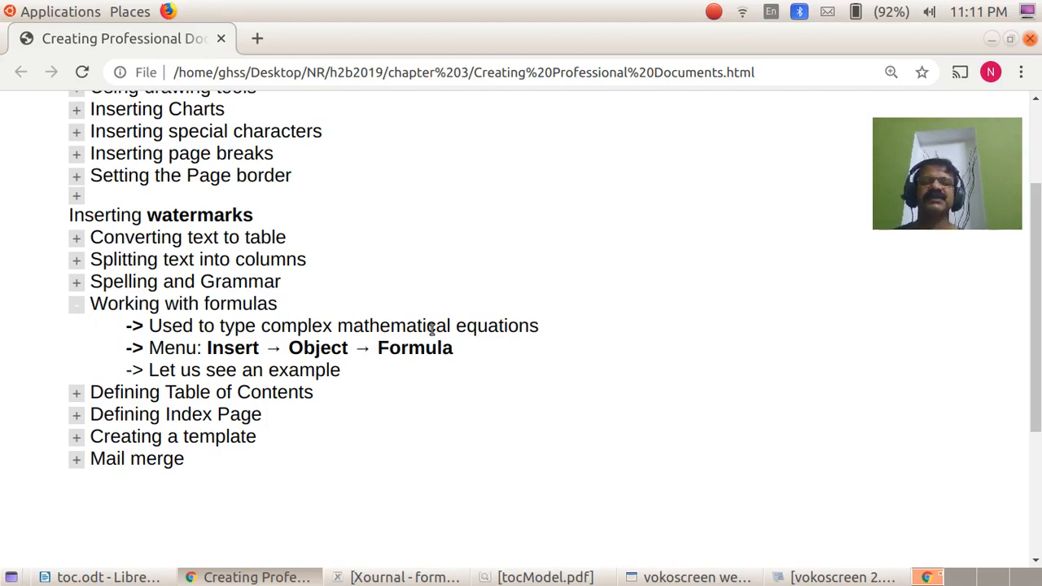
{"action": "left_click", "coordinate": [713, 12]}
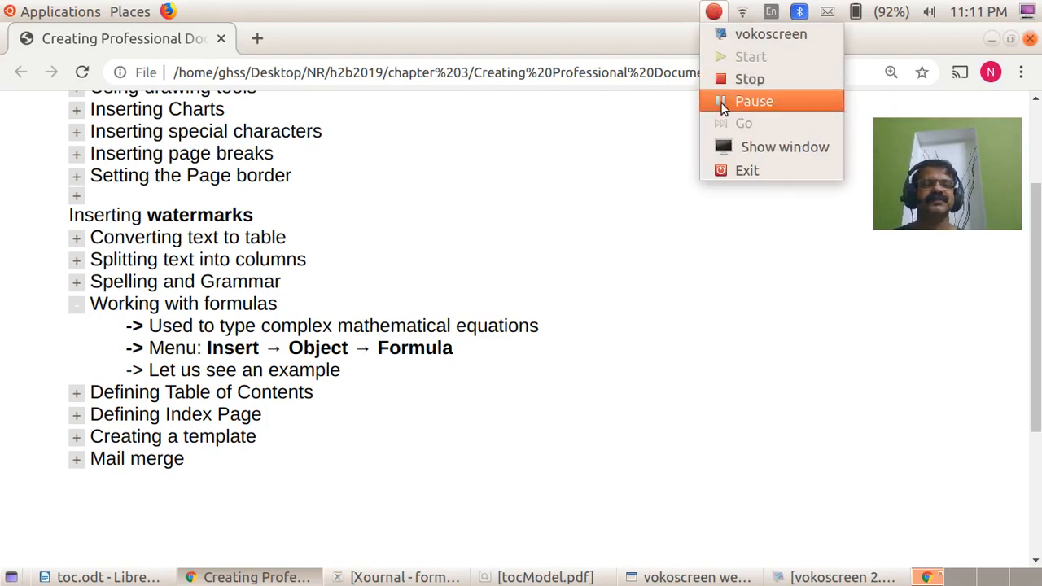
{"action": "left_click", "coordinate": [722, 101]}
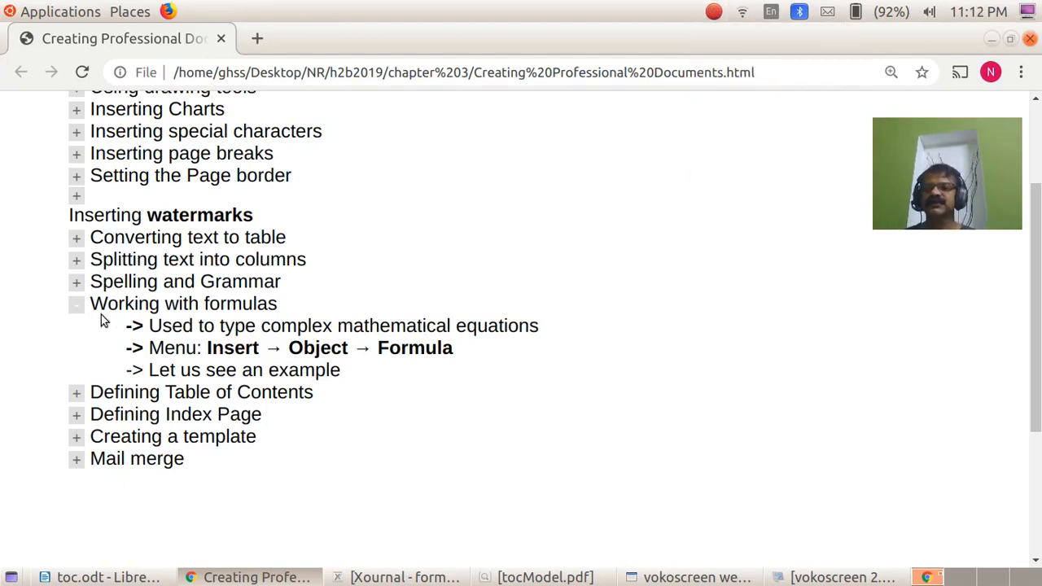
Step: Highlight the Working with formulas heading, its point on complex mathematical equations and the Insert → Object → Formula path in the notes
{"action": "left_click_drag", "start_coordinate": [91, 303], "coordinate": [278, 310]}
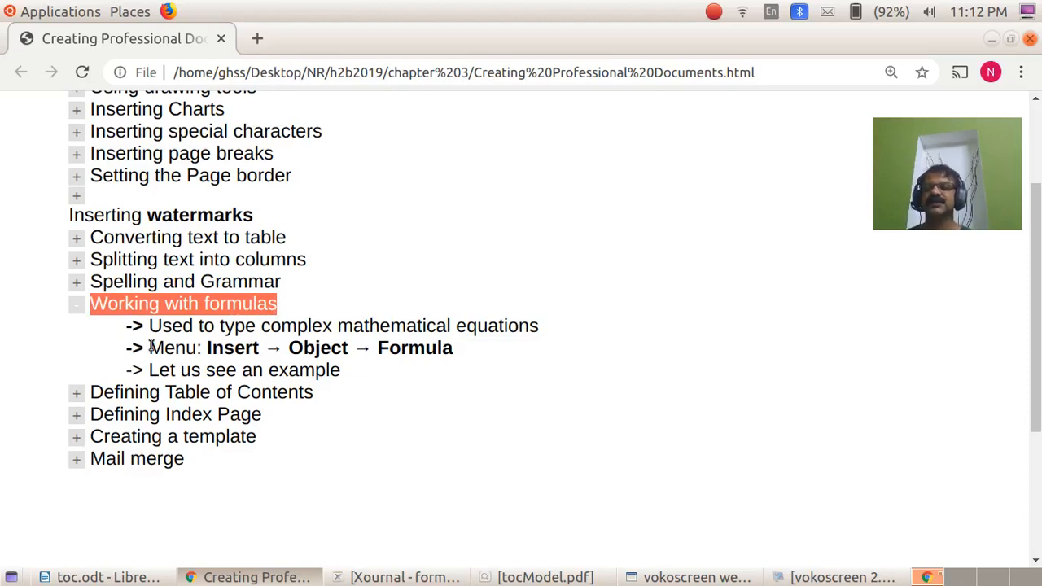
{"action": "left_click_drag", "start_coordinate": [149, 326], "coordinate": [549, 321]}
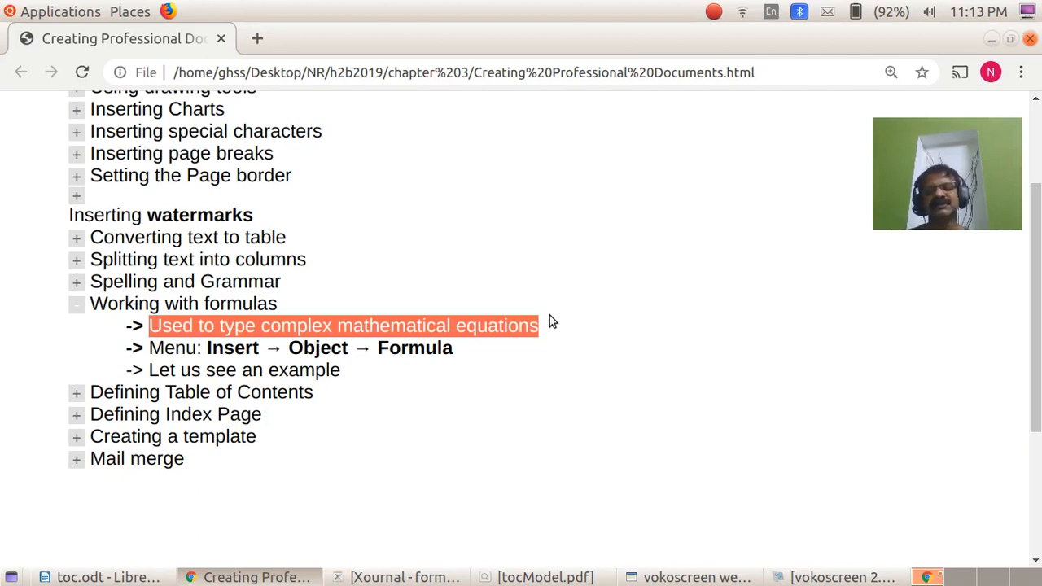
{"action": "double_click", "coordinate": [174, 356]}
{"action": "left_click", "coordinate": [208, 349]}
{"action": "left_click_drag", "start_coordinate": [207, 349], "coordinate": [456, 355]}
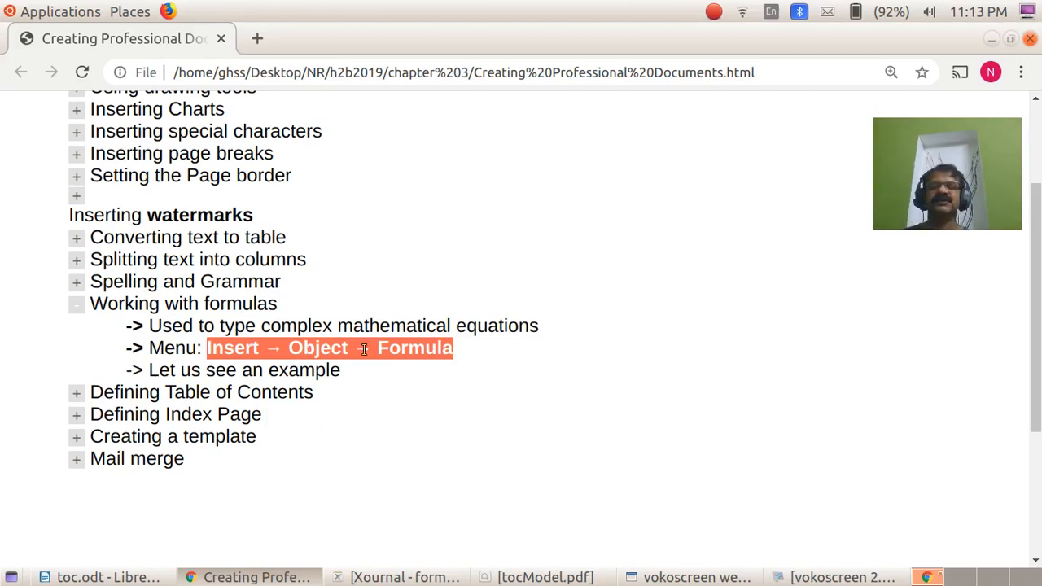
{"action": "left_click", "coordinate": [234, 354]}
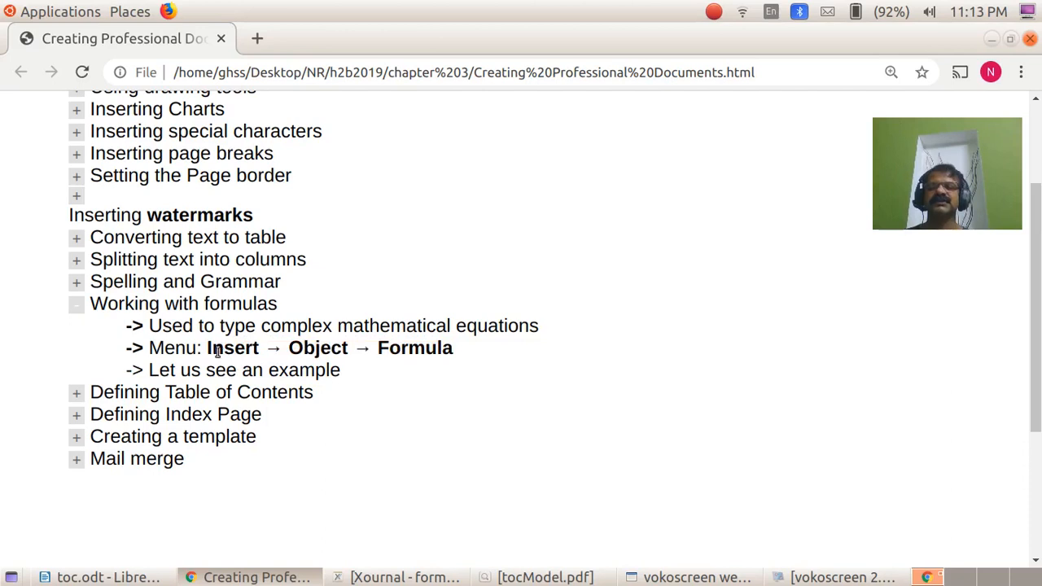
{"action": "left_click_drag", "start_coordinate": [206, 348], "coordinate": [452, 356]}
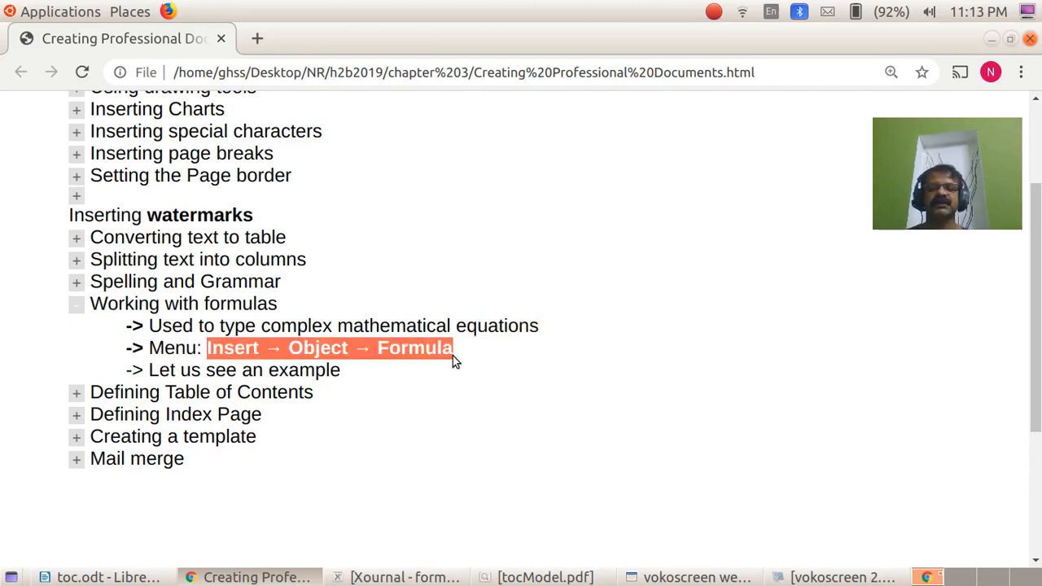
Step: Switch back to toc.odt in LibreOffice Writer and add blank lines below the Social Work paragraph
{"action": "key", "text": "alt+Tab"}
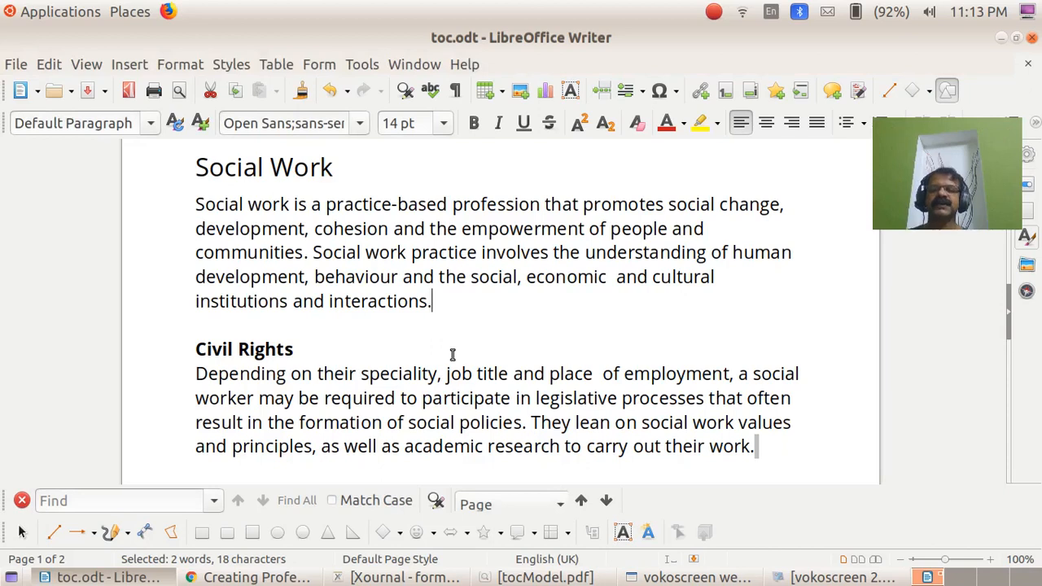
{"action": "key", "text": "Return"}
{"action": "key", "text": "Return"}
{"action": "key", "text": "Return"}
{"action": "key", "text": "Return"}
{"action": "key", "text": "Return"}
{"action": "key", "text": "Return"}
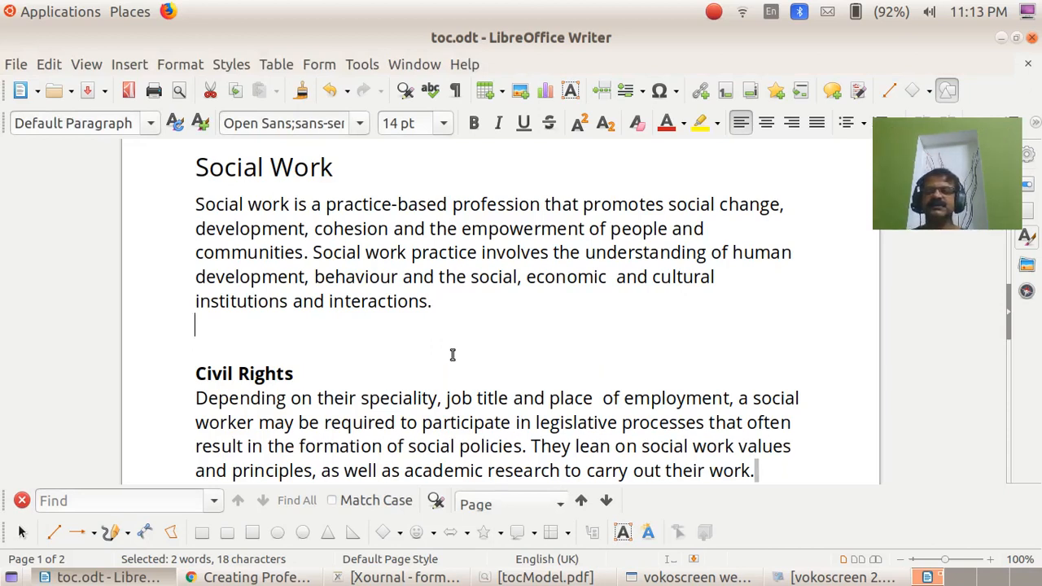
Step: Add more blank lines above the Civil Rights heading and place the cursor on a blank line below the Social Work paragraph
{"action": "key", "text": "Return"}
{"action": "key", "text": "Return"}
{"action": "key", "text": "Return"}
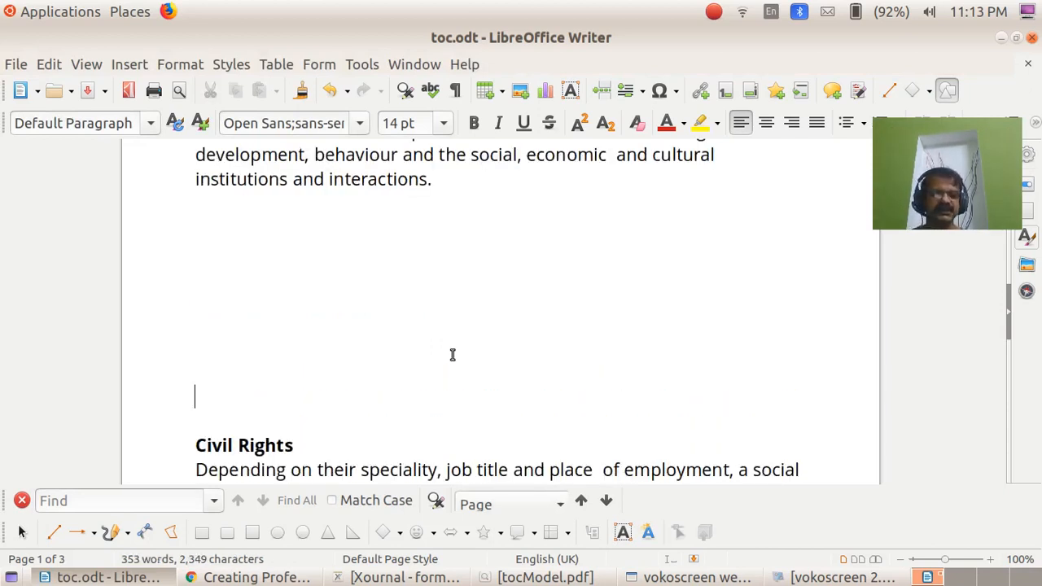
{"action": "key", "text": "Return"}
{"action": "key", "text": "Return"}
{"action": "key", "text": "Up"}
{"action": "key", "text": "Up"}
{"action": "key", "text": "Up"}
{"action": "key", "text": "Up"}
{"action": "key", "text": "Up"}
{"action": "key", "text": "Up"}
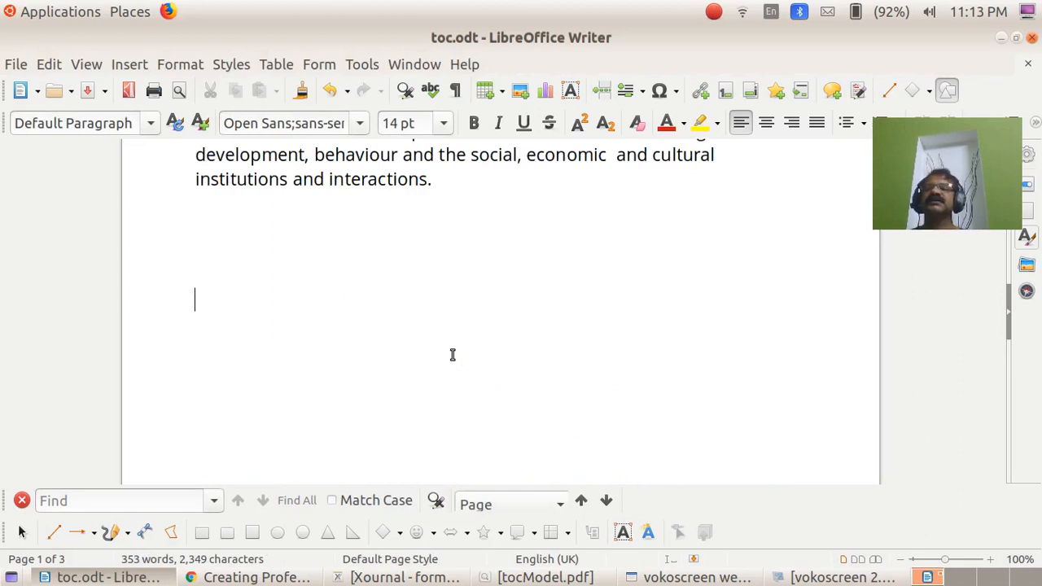
{"action": "left_click", "coordinate": [130, 65]}
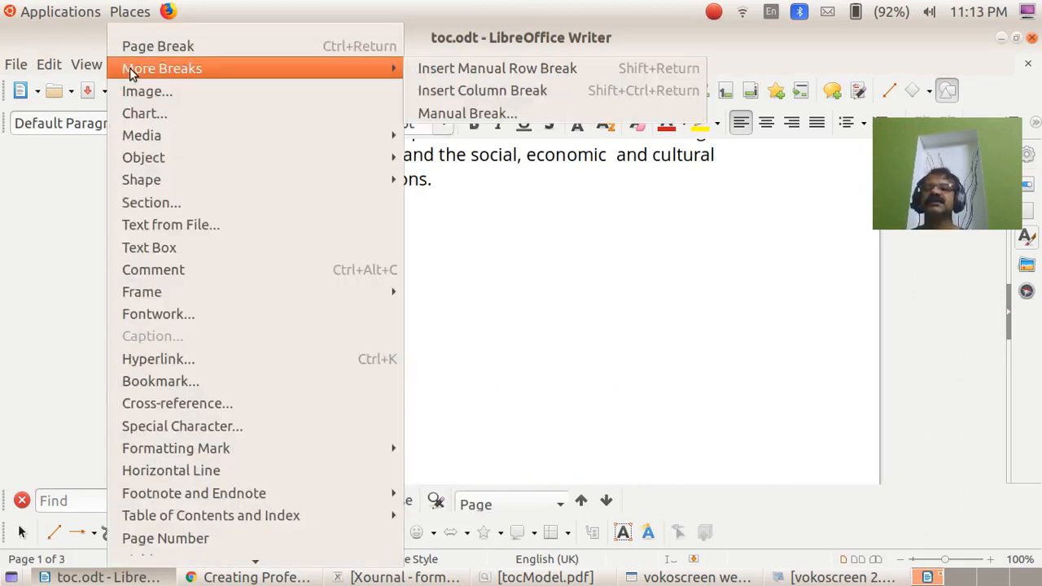
{"action": "mouse_move", "coordinate": [175, 160]}
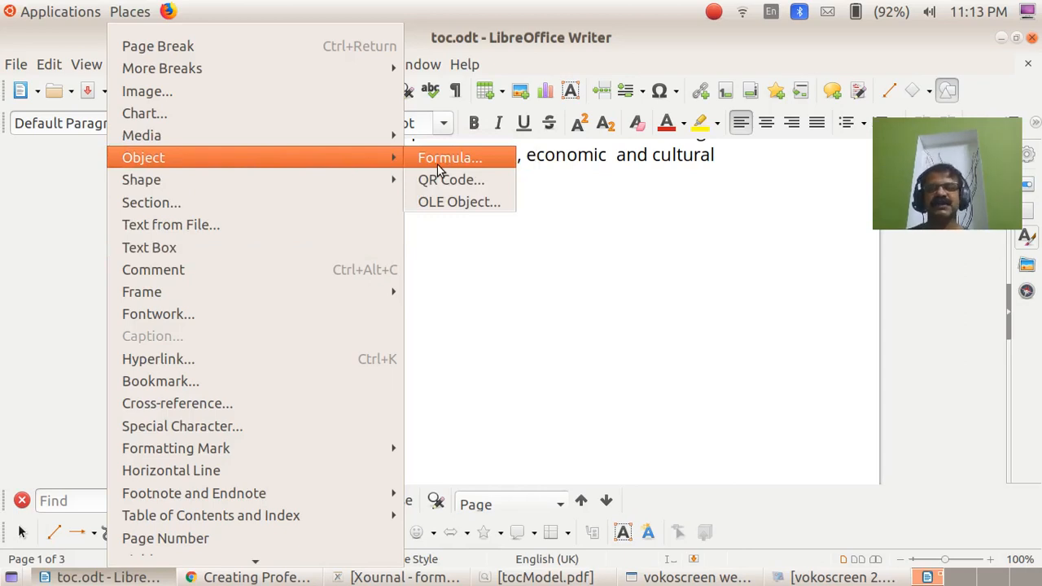
{"action": "left_click", "coordinate": [487, 265]}
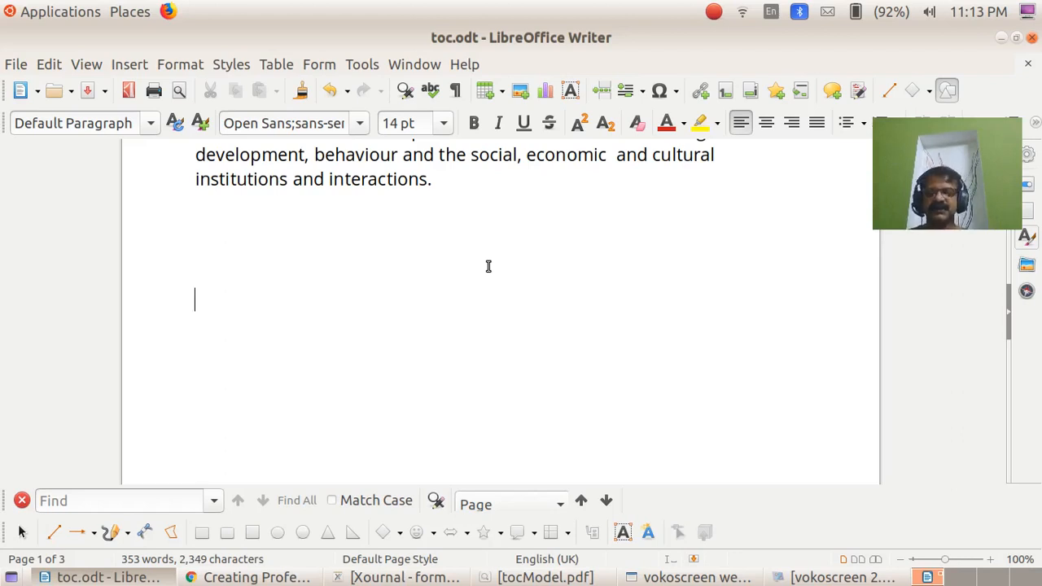
Step: Write a=b as plain text on the blank line and set its font size to 18 pt
{"action": "type", "text": "a=b"}
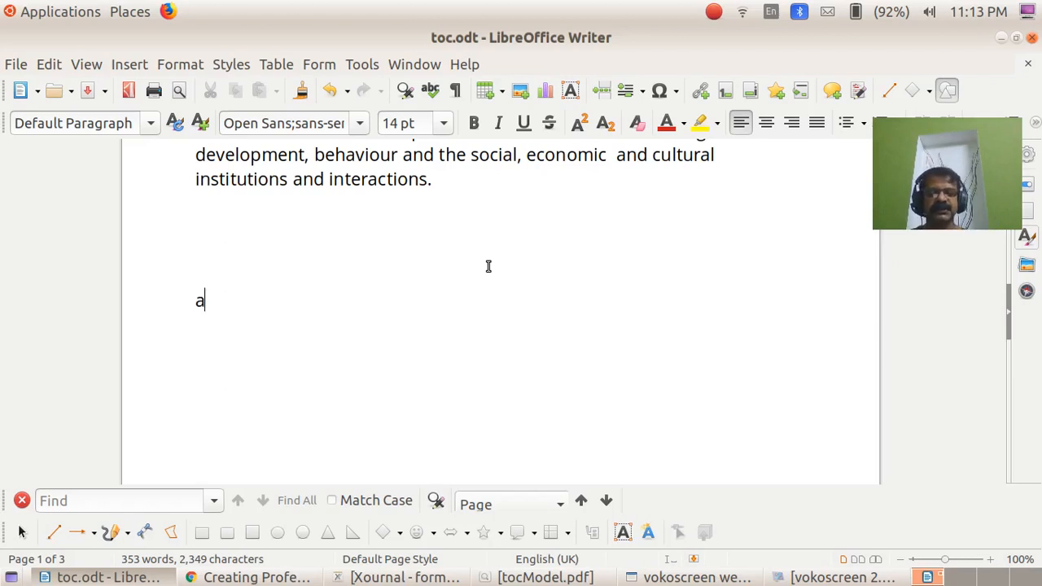
{"action": "key", "text": "shift+Left"}
{"action": "key", "text": "shift+Left"}
{"action": "key", "text": "shift+Left"}
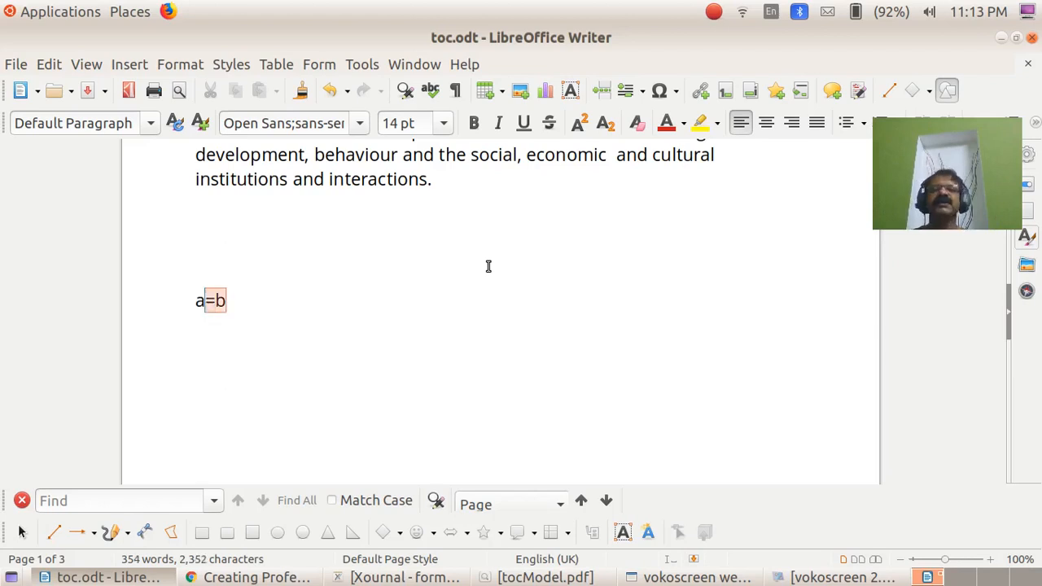
{"action": "left_click", "coordinate": [443, 123]}
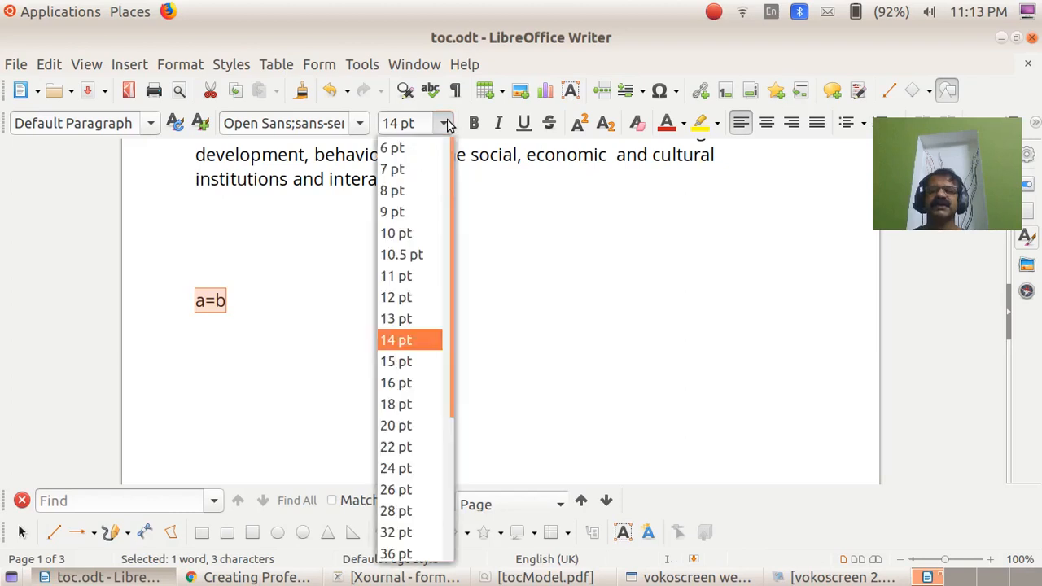
{"action": "left_click", "coordinate": [396, 404]}
Step: Replace the a=b text with the plain-text expression c=a+b
{"action": "left_click", "coordinate": [256, 305]}
{"action": "key", "text": "BackSpace"}
{"action": "key", "text": "BackSpace"}
{"action": "key", "text": "BackSpace"}
{"action": "key", "text": "BackSpace"}
{"action": "type", "text": "A"}
{"action": "key", "text": "BackSpace"}
{"action": "type", "text": "a+b"}
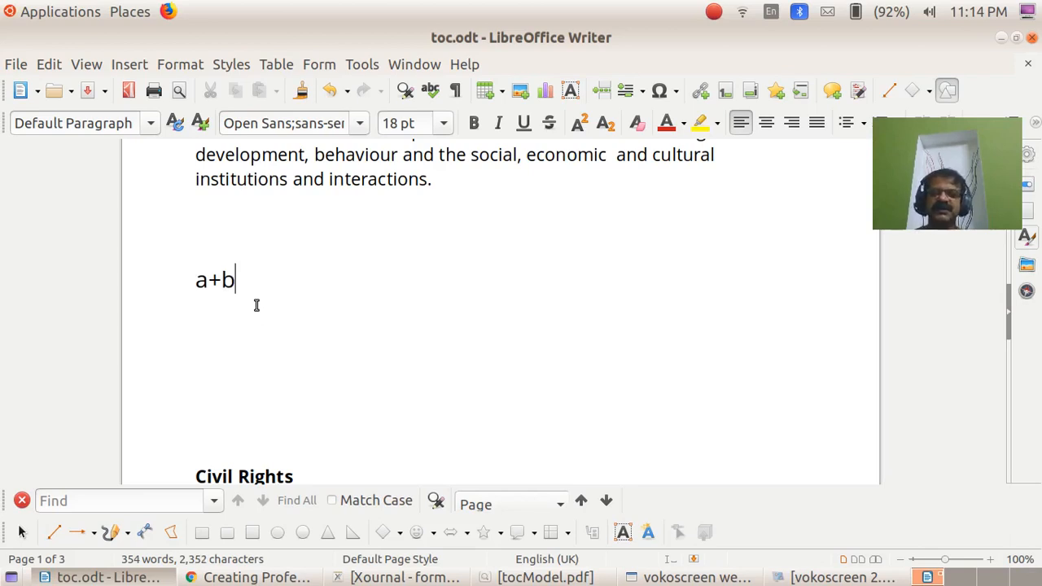
{"action": "key", "text": "Left"}
{"action": "key", "text": "Left"}
{"action": "key", "text": "Left"}
{"action": "type", "text": "c="}
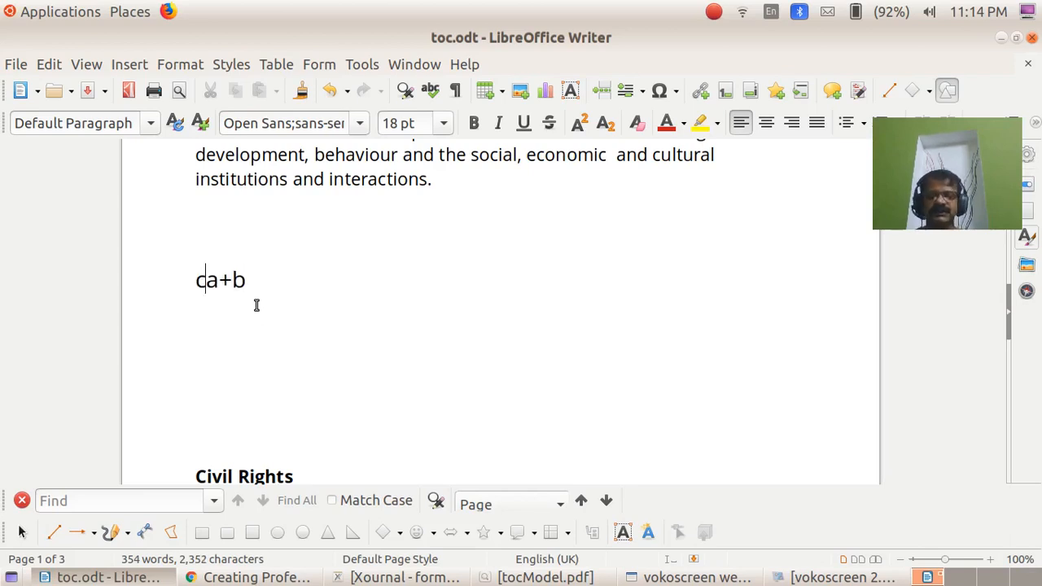
Step: Delete the whole plain-text expression below the Social Work paragraph
{"action": "key", "text": "End"}
{"action": "key", "text": "shift+Left"}
{"action": "key", "text": "shift+Left"}
{"action": "key", "text": "shift+Left"}
{"action": "key", "text": "shift+Left"}
{"action": "key", "text": "shift+Left"}
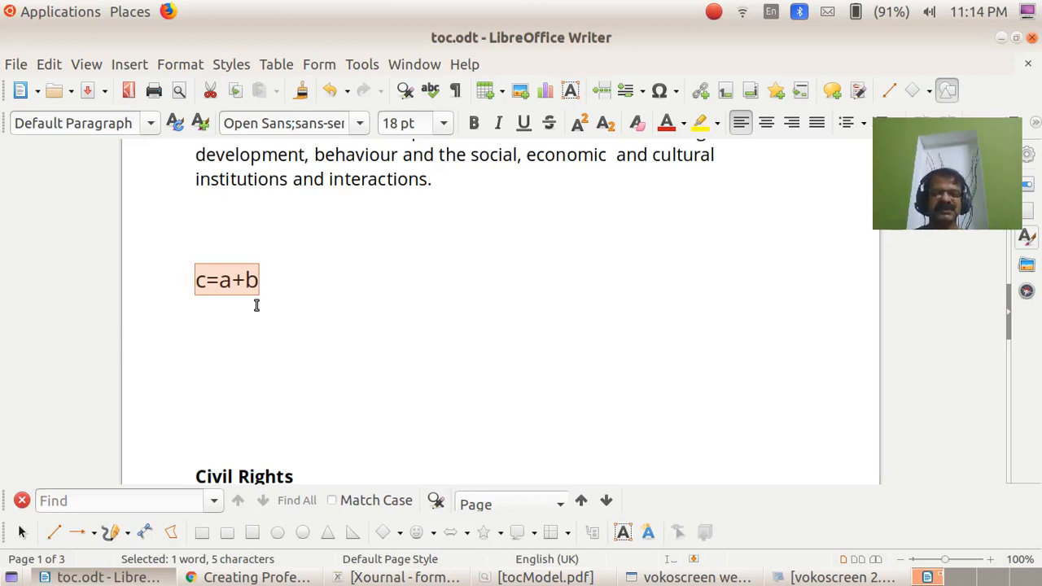
{"action": "key", "text": "Delete"}
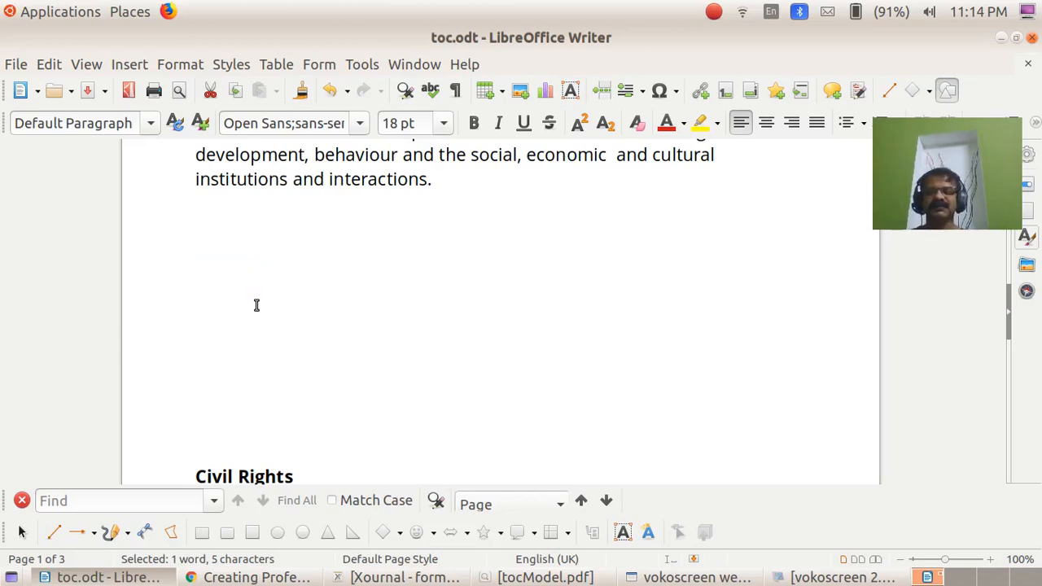
Step: Switch to the handwritten formula sheet in Xournal, circle formula 1 (a=b) in dark green and undo the circle
{"action": "key", "text": "alt+Tab"}
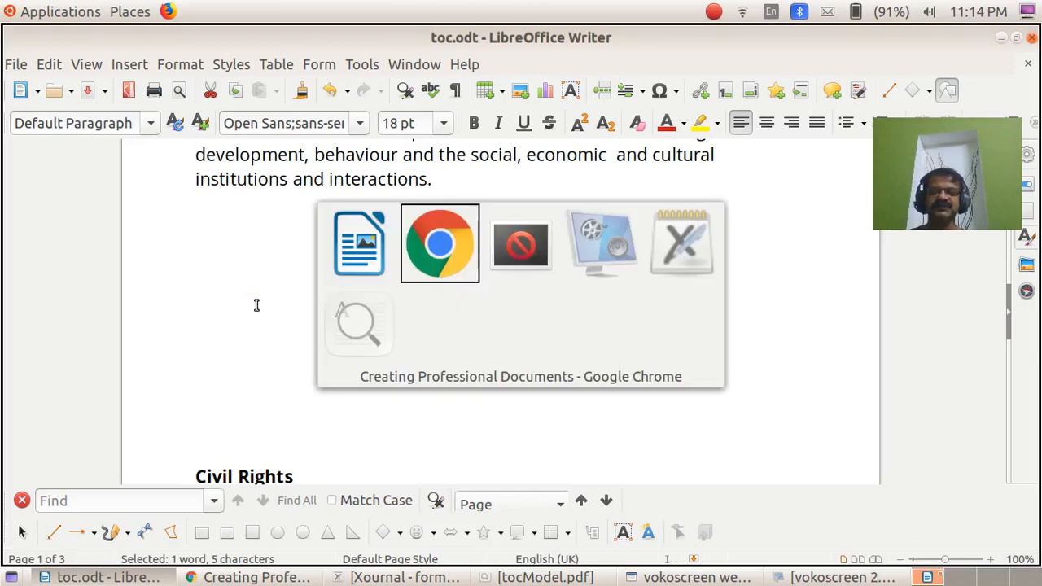
{"action": "key", "text": "alt+Tab"}
{"action": "key", "text": "alt+Tab"}
{"action": "key", "text": "alt+Tab"}
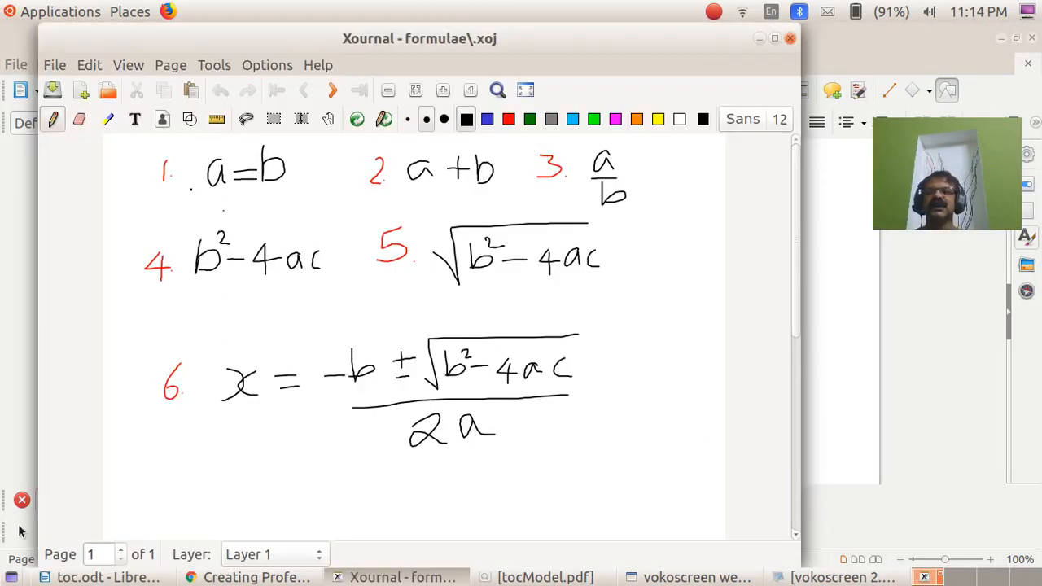
{"action": "left_click", "coordinate": [530, 119]}
{"action": "mouse_move", "coordinate": [182, 152]}
{"action": "left_mouse_down"}
{"action": "mouse_move", "coordinate": [189, 203]}
{"action": "mouse_move", "coordinate": [283, 198]}
{"action": "mouse_move", "coordinate": [279, 136]}
{"action": "mouse_move", "coordinate": [181, 154]}
{"action": "mouse_move", "coordinate": [168, 173]}
{"action": "left_mouse_up"}
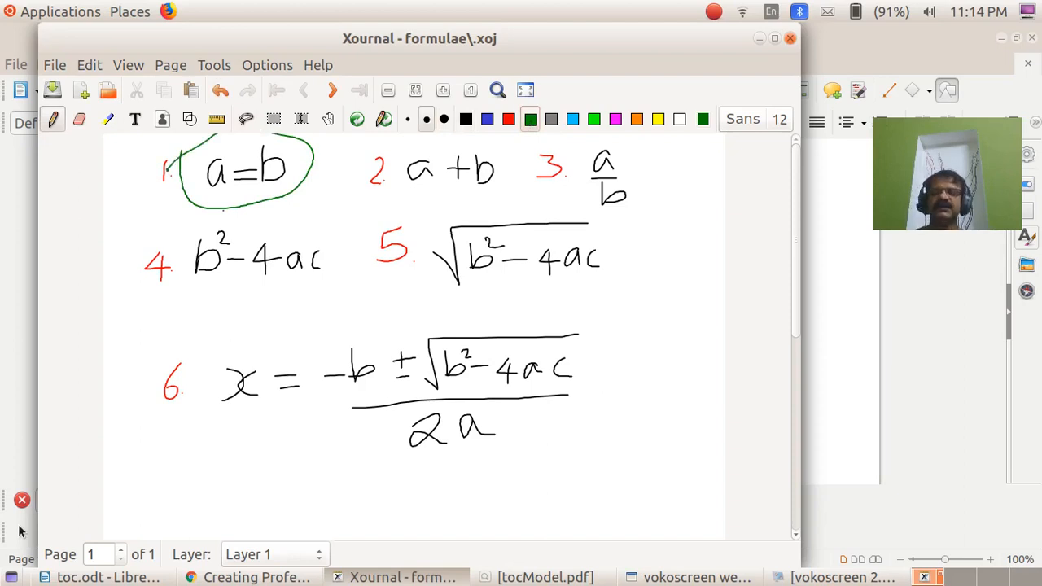
{"action": "key", "text": "ctrl+z"}
Step: Switch back to toc.odt in LibreOffice Writer and insert a formula object, keeping the Unary/Binary Operators category for its elements
{"action": "key", "text": "alt+Tab"}
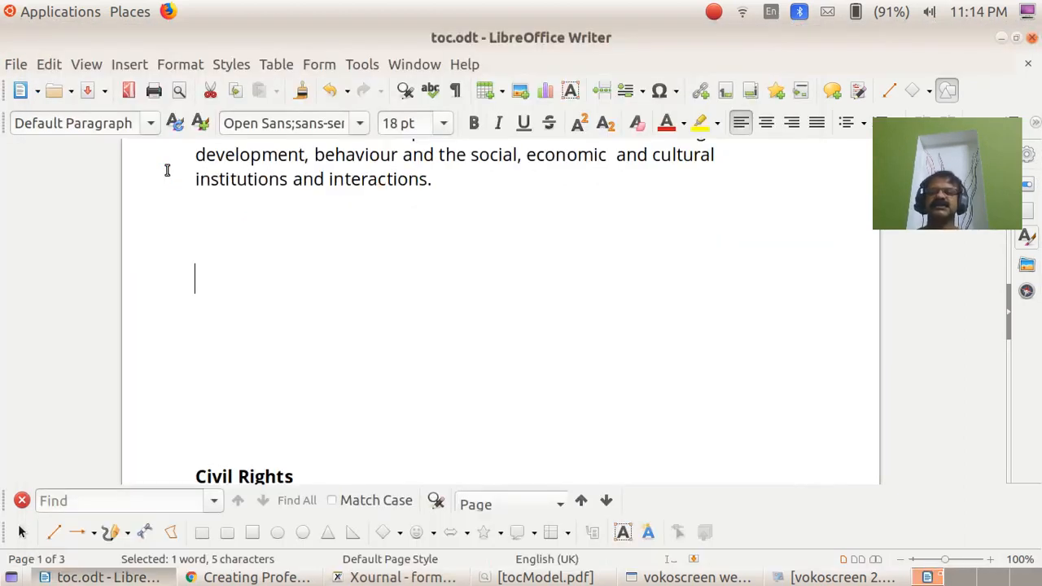
{"action": "left_click", "coordinate": [130, 65]}
{"action": "mouse_move", "coordinate": [163, 162]}
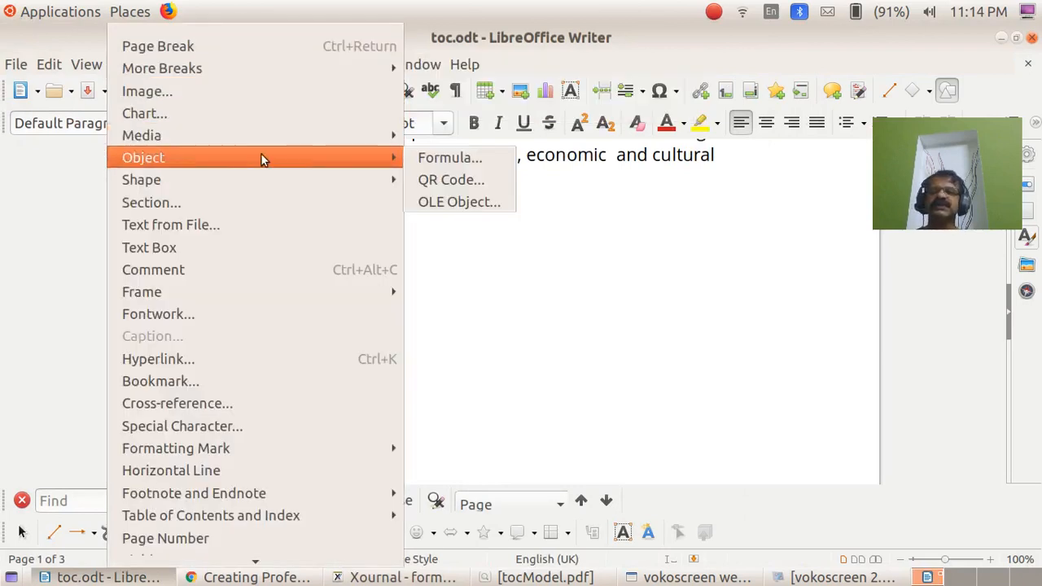
{"action": "left_click", "coordinate": [430, 157]}
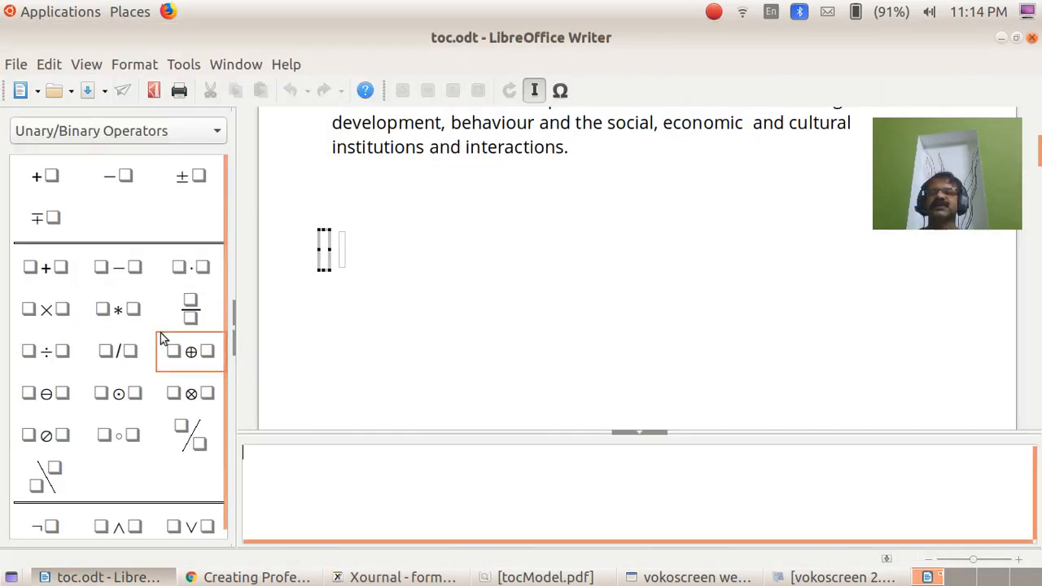
{"action": "left_click", "coordinate": [155, 132]}
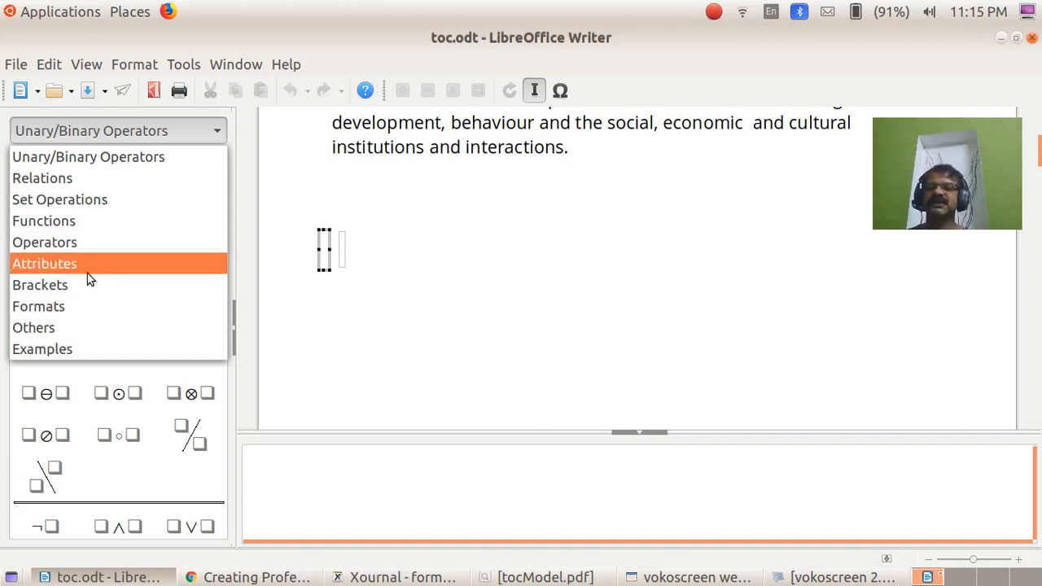
{"action": "left_click", "coordinate": [126, 155]}
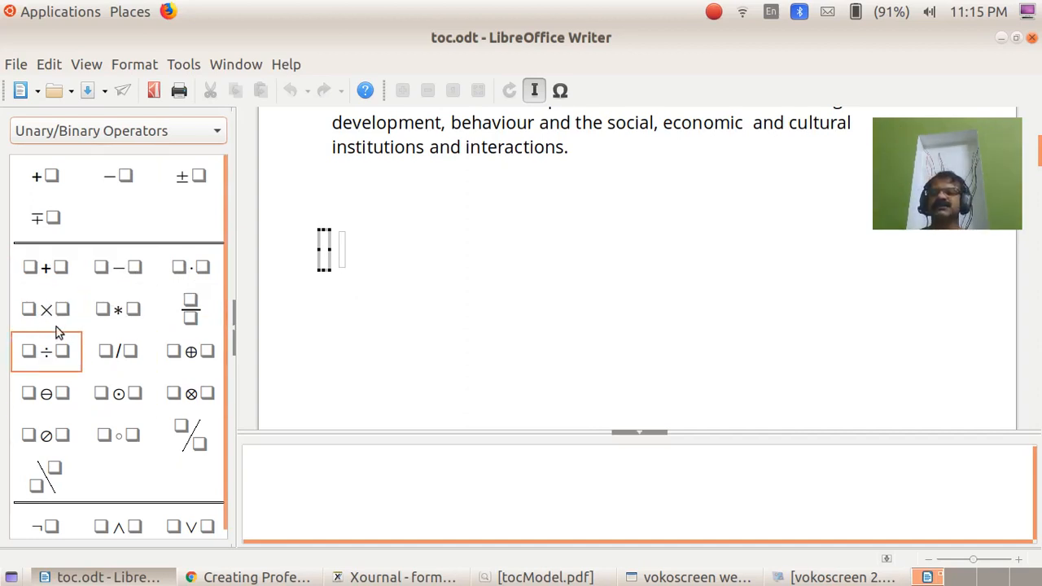
Step: Build the formula a + b from the addition template and delete the finished formula object
{"action": "left_click", "coordinate": [46, 269]}
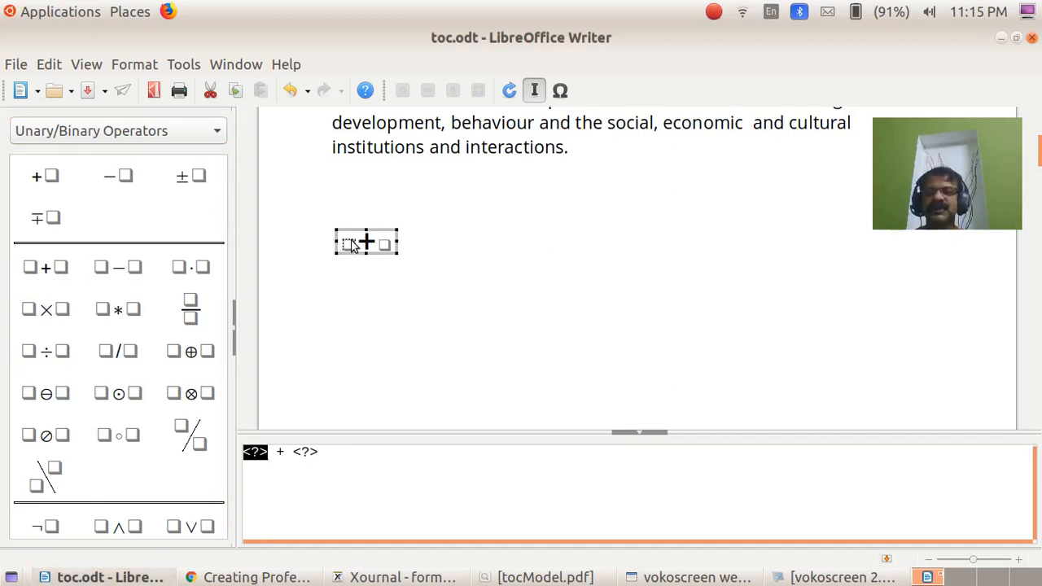
{"action": "type", "text": "a"}
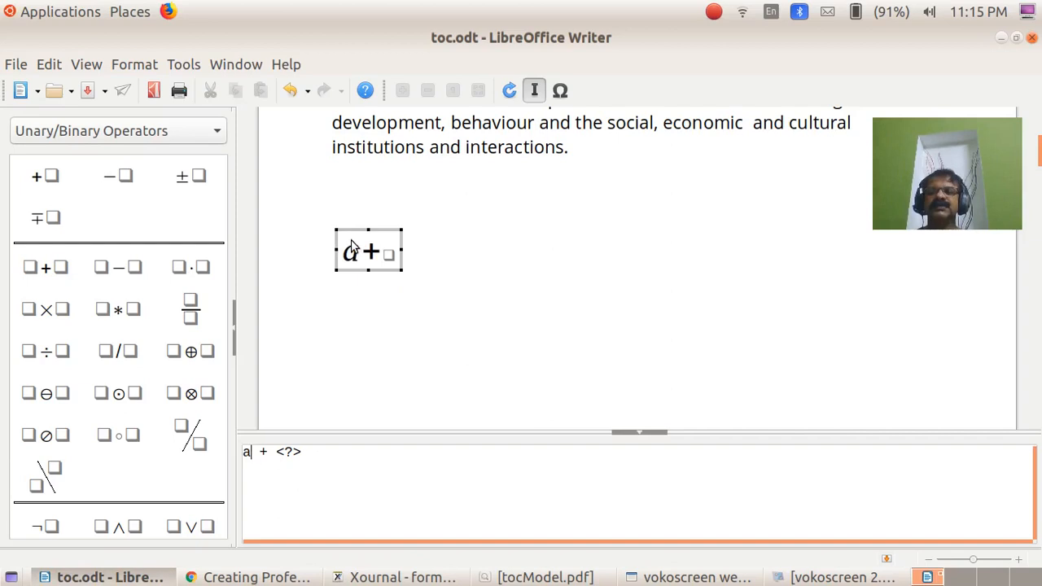
{"action": "left_click", "coordinate": [389, 257]}
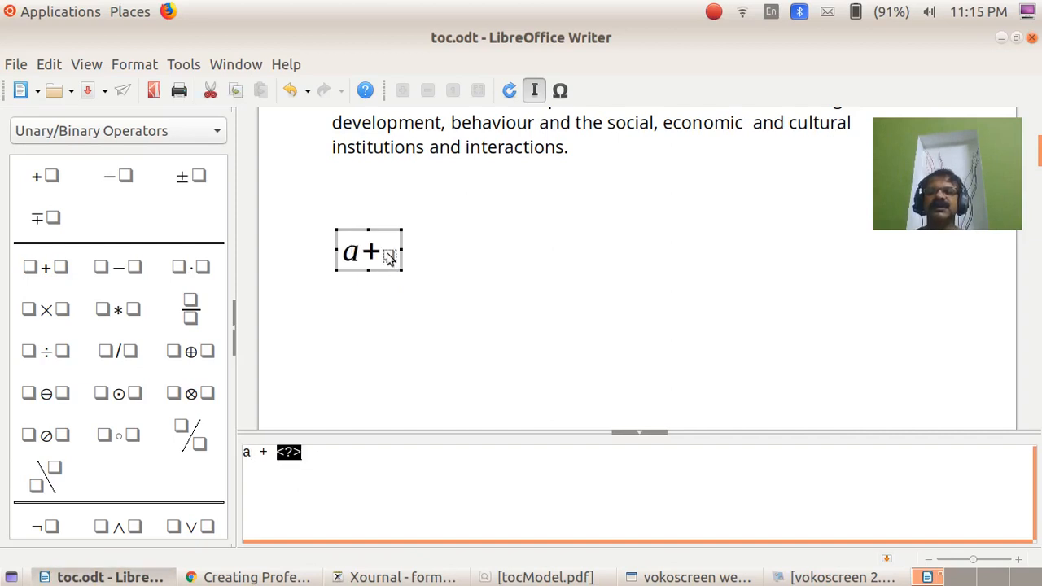
{"action": "type", "text": "b"}
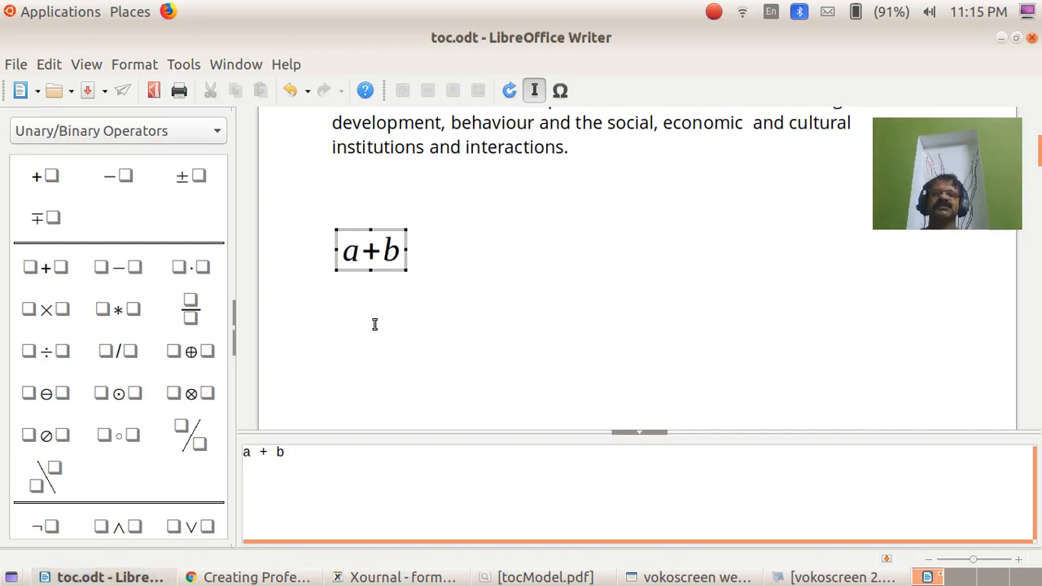
{"action": "left_click", "coordinate": [374, 324]}
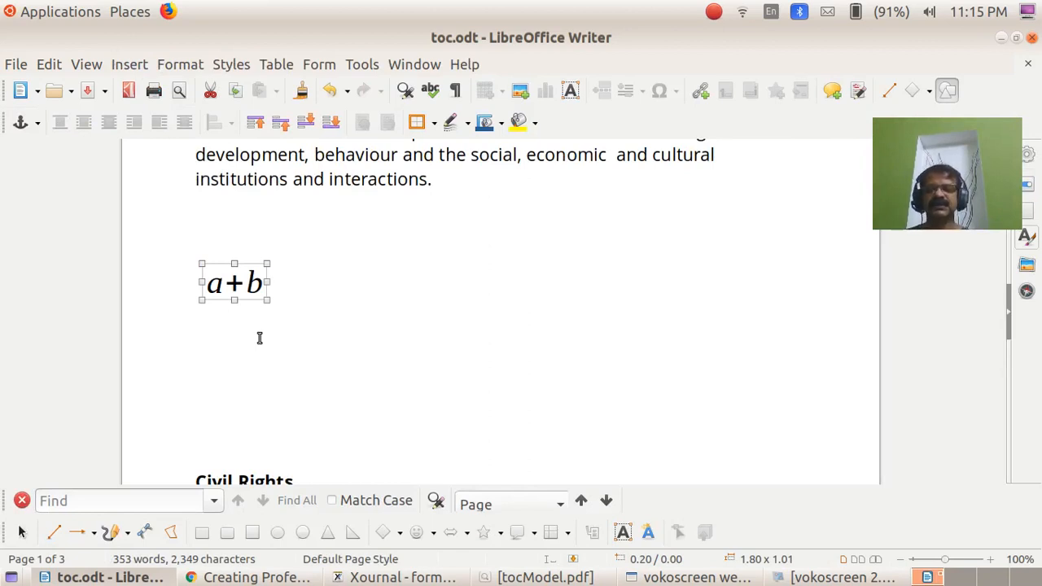
{"action": "key", "text": "Delete"}
Step: Switch to the Xournal formula sheet and circle formula 1 (a=b) in magenta, undoing a trial circle around formula 2 (a+b)
{"action": "key", "text": "alt+Tab"}
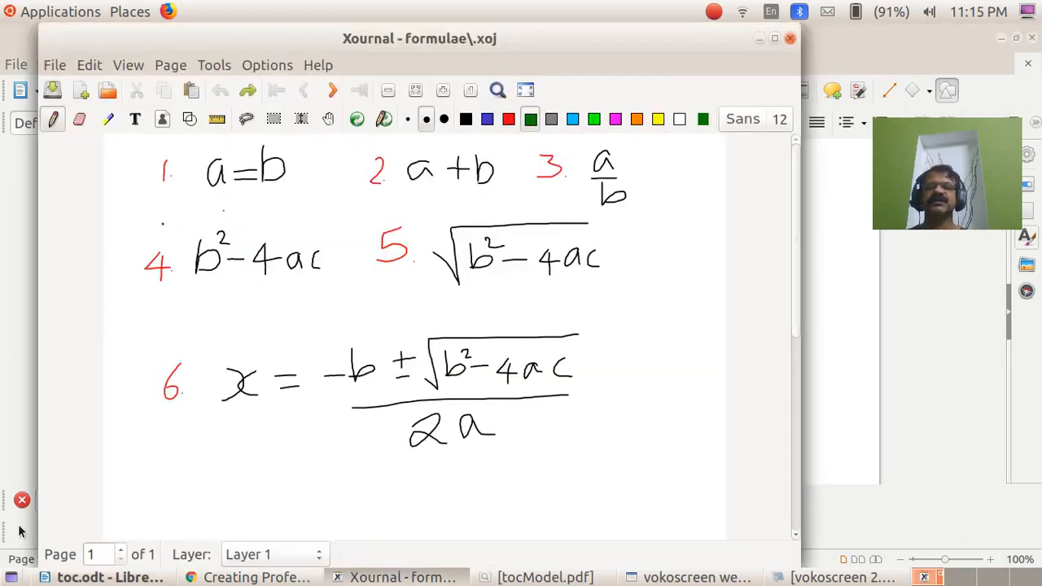
{"action": "left_click", "coordinate": [616, 121]}
{"action": "mouse_move", "coordinate": [397, 141]}
{"action": "left_mouse_down"}
{"action": "mouse_move", "coordinate": [354, 189]}
{"action": "mouse_move", "coordinate": [473, 199]}
{"action": "mouse_move", "coordinate": [515, 155]}
{"action": "left_mouse_up"}
{"action": "left_click_drag", "start_coordinate": [430, 144], "coordinate": [453, 140]}
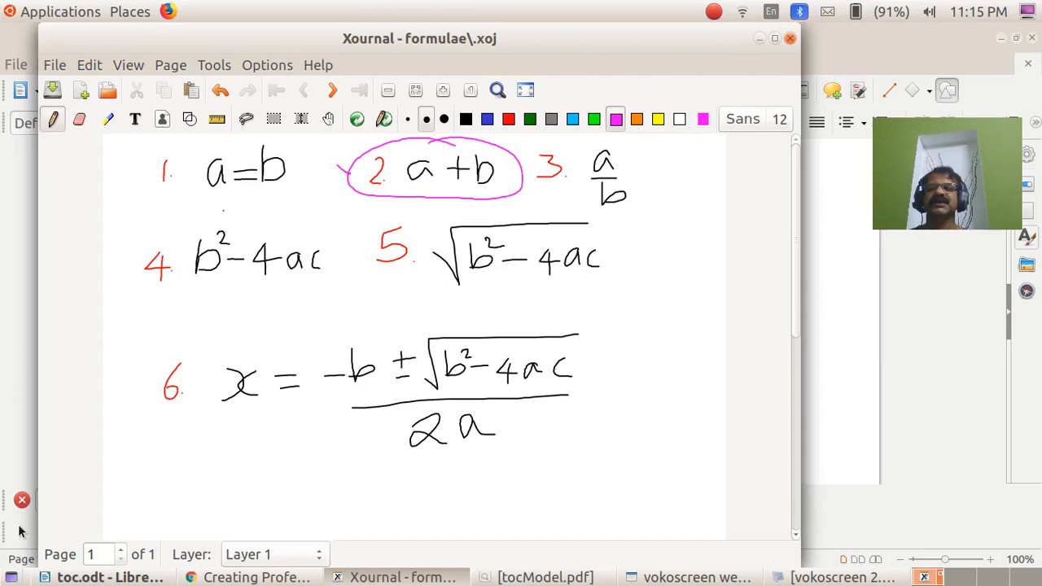
{"action": "key", "text": "ctrl+z"}
{"action": "key", "text": "ctrl+z"}
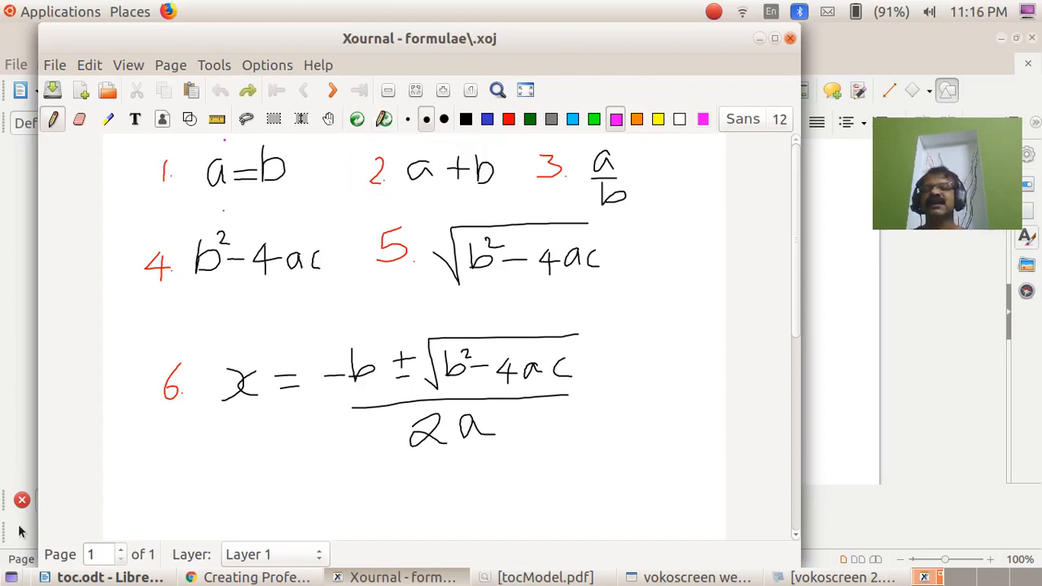
{"action": "left_click_drag", "start_coordinate": [195, 197], "coordinate": [305, 171]}
{"action": "left_click_drag", "start_coordinate": [218, 135], "coordinate": [204, 142]}
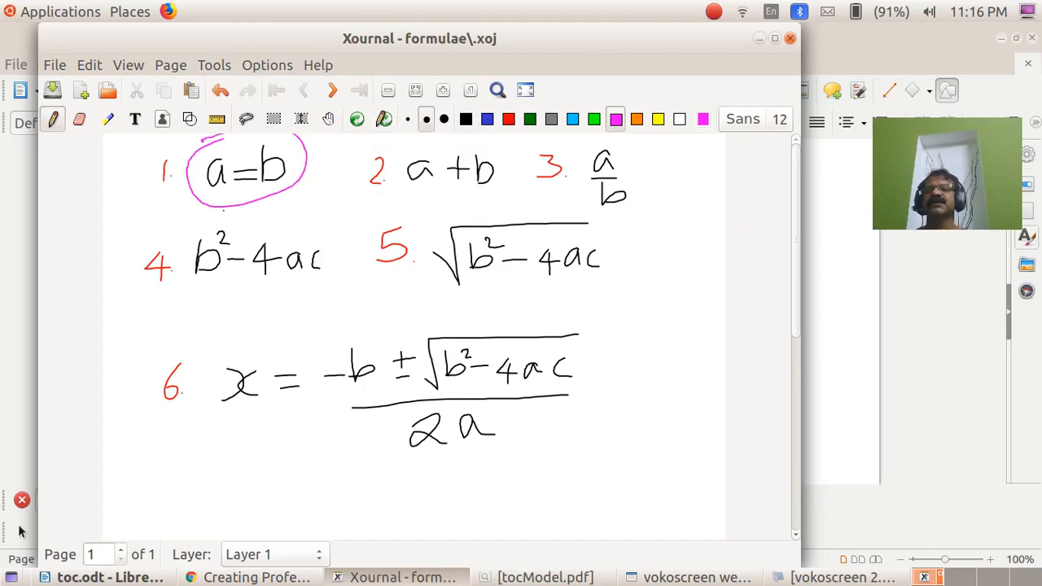
Step: Return to toc.odt in LibreOffice Writer and insert a new formula object on the blank line below the Social Work paragraph
{"action": "key", "text": "alt+Tab"}
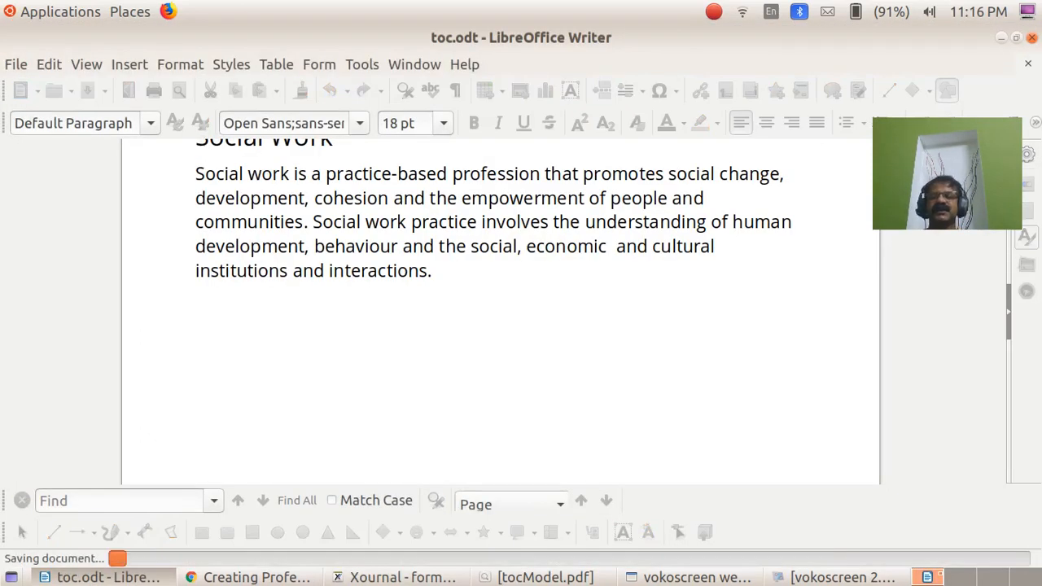
{"action": "left_click", "coordinate": [127, 65]}
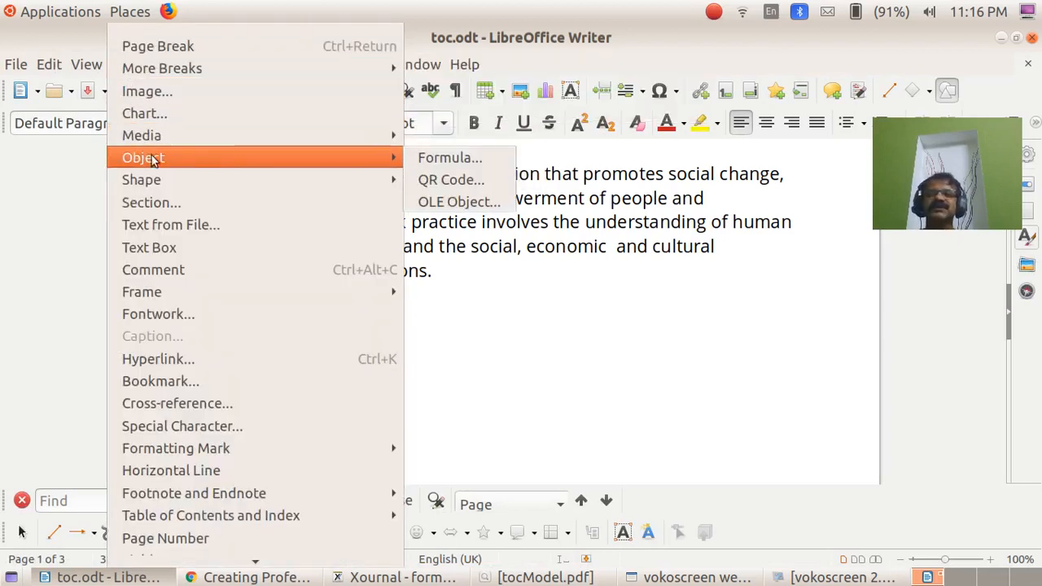
{"action": "mouse_move", "coordinate": [367, 153]}
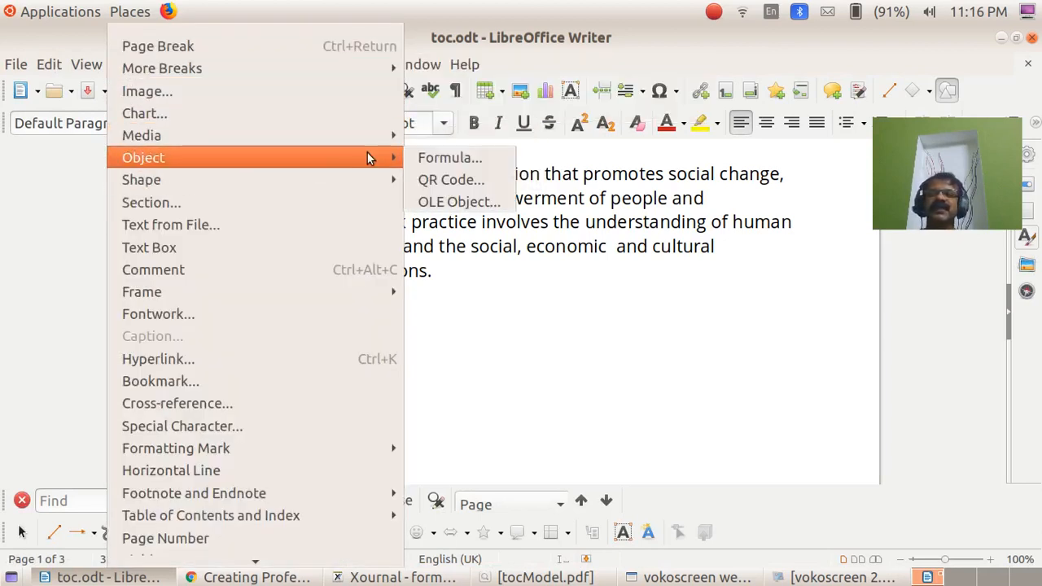
{"action": "left_click", "coordinate": [448, 157]}
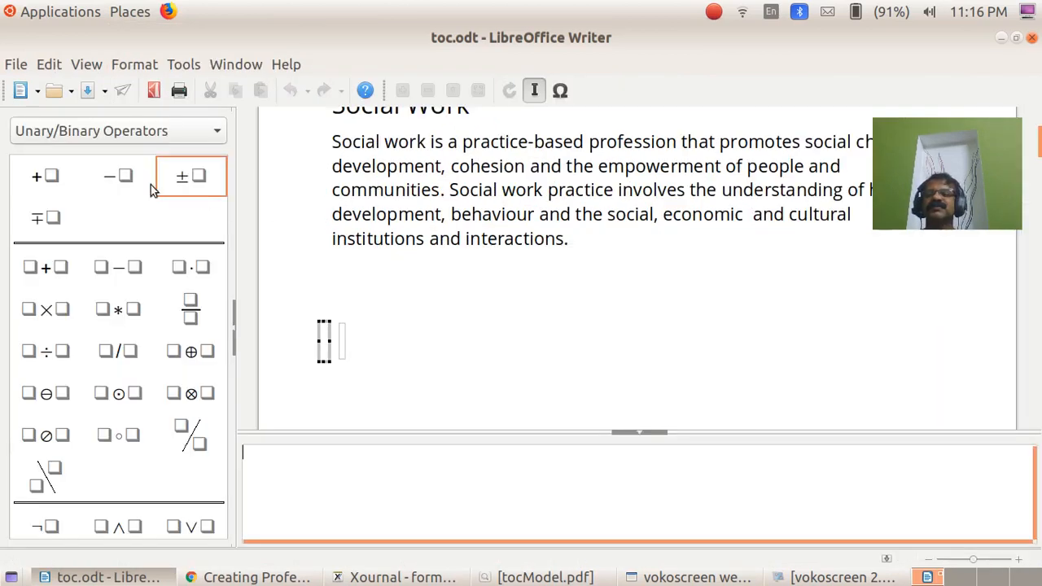
Step: Insert the equality template from the Relations category and fill its first placeholder with a
{"action": "left_click", "coordinate": [137, 132]}
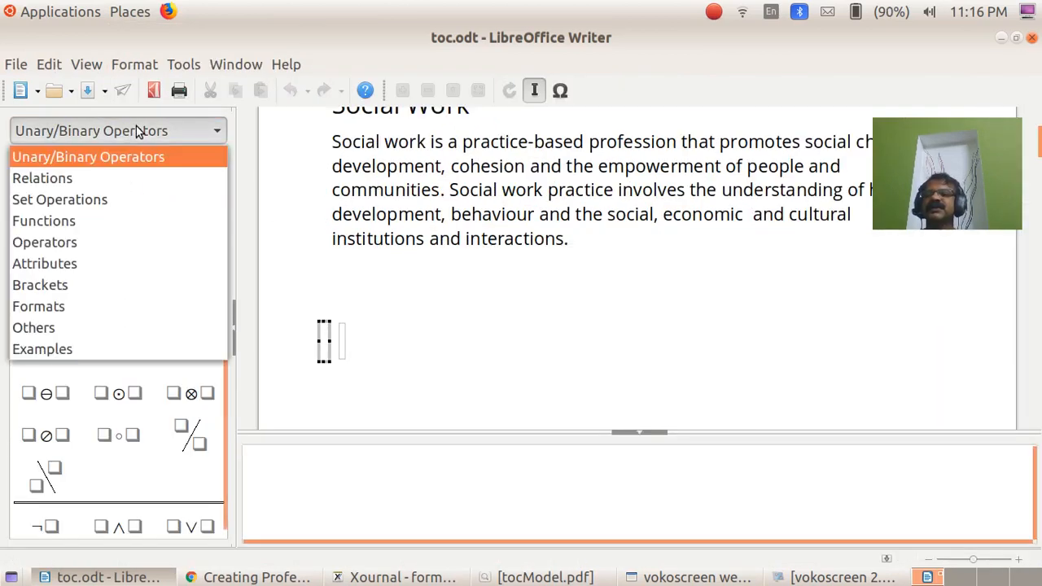
{"action": "left_click", "coordinate": [52, 181]}
{"action": "left_click", "coordinate": [67, 171]}
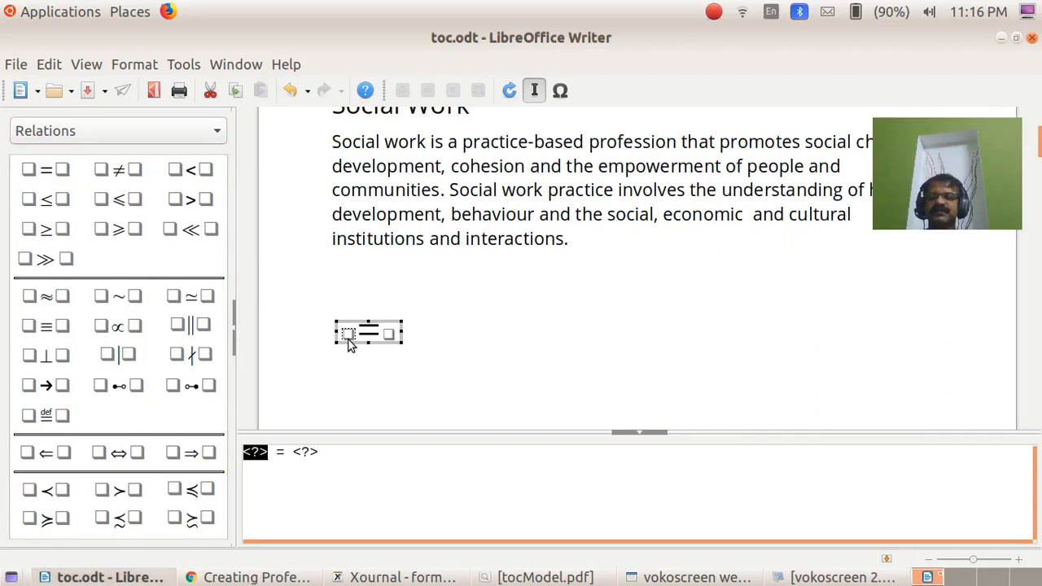
{"action": "type", "text": "a"}
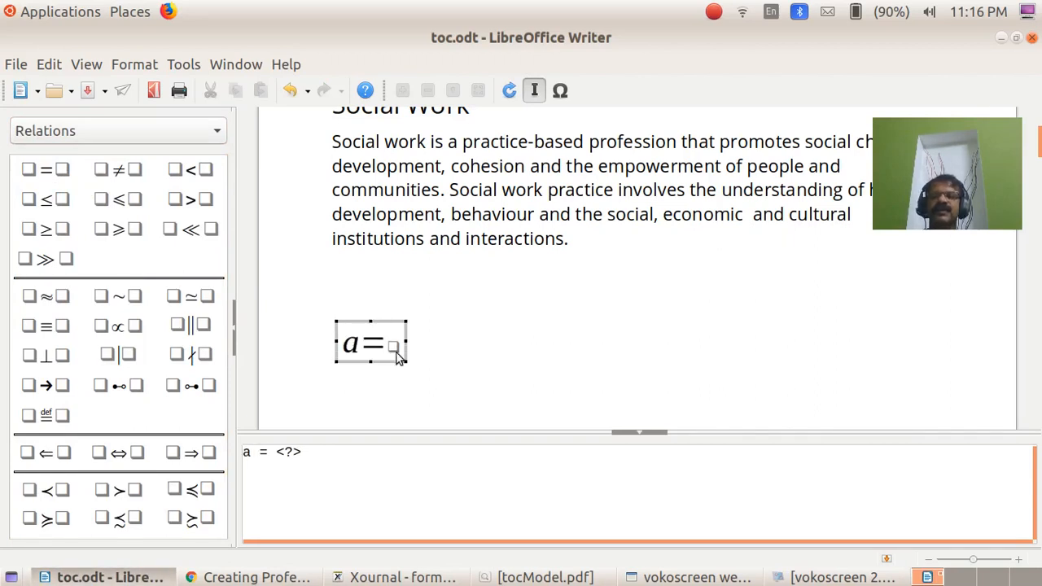